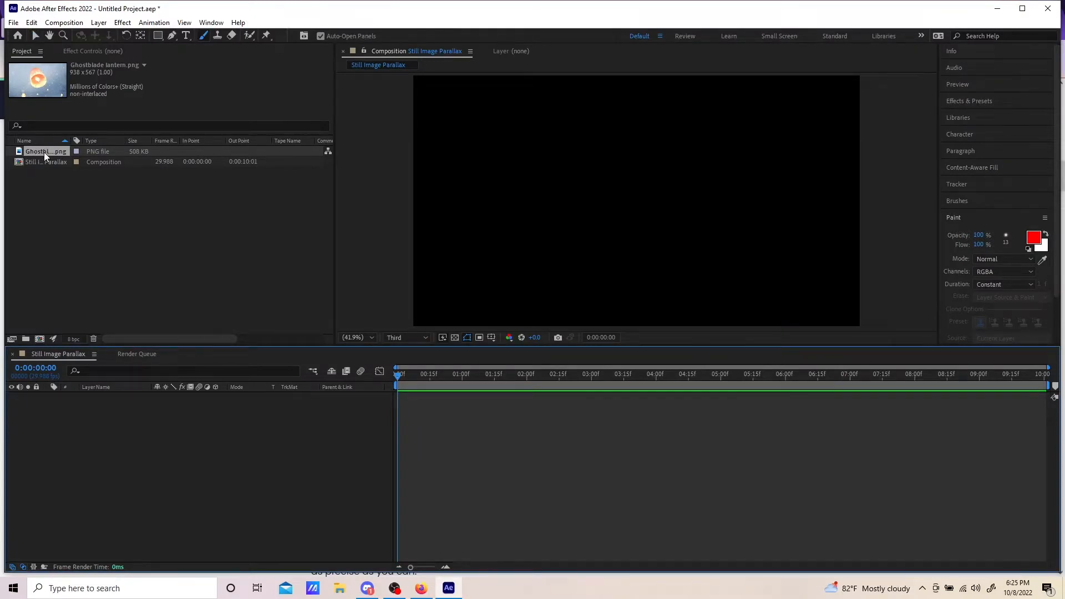
Add Ghostblade lantern.png to the Still Image Parallax composition and scale it with Fit to Comp
{"action": "left_click_drag", "start_coordinate": [44, 152], "coordinate": [83, 428]}
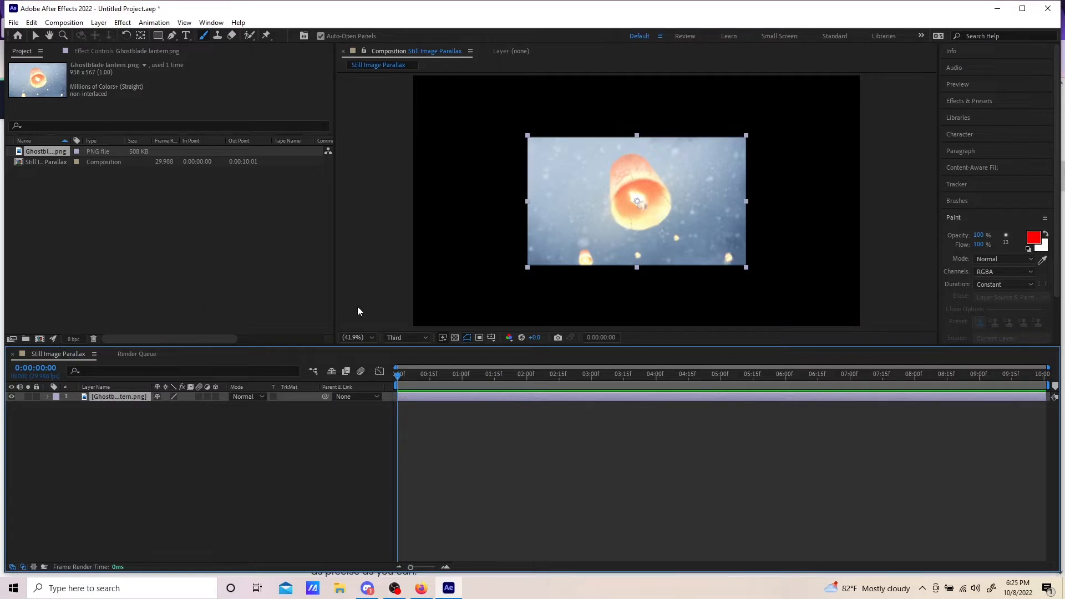
{"action": "left_click", "coordinate": [365, 336]}
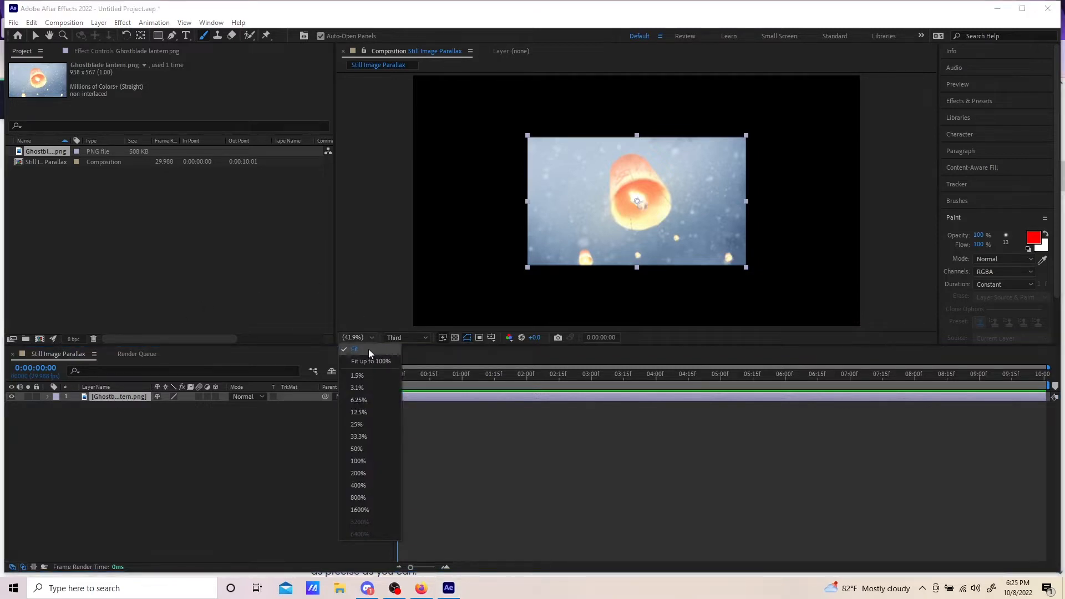
{"action": "right_click", "coordinate": [660, 221]}
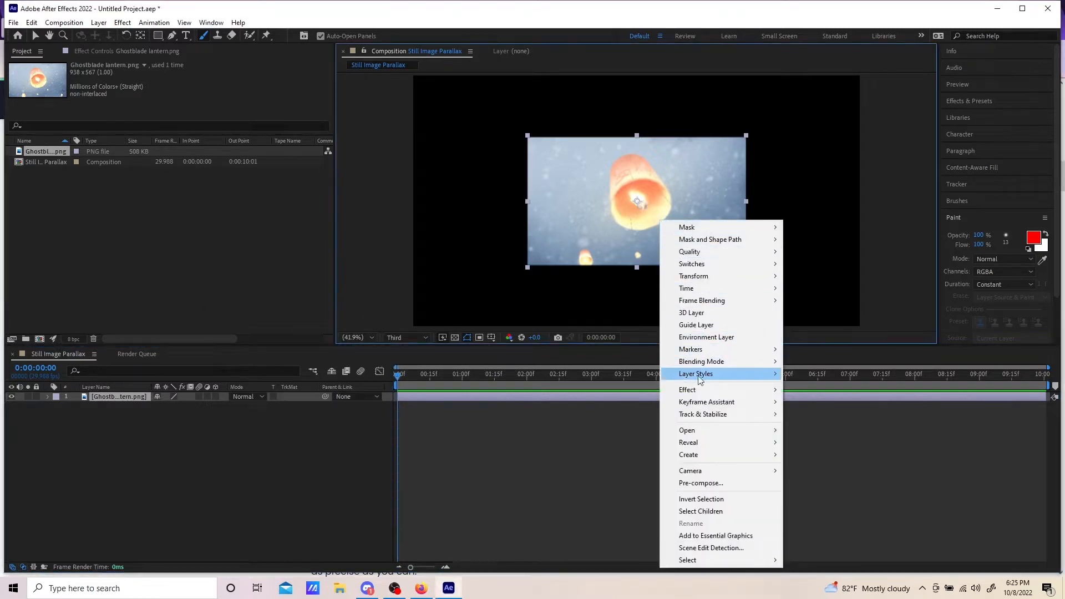
{"action": "mouse_move", "coordinate": [744, 276]}
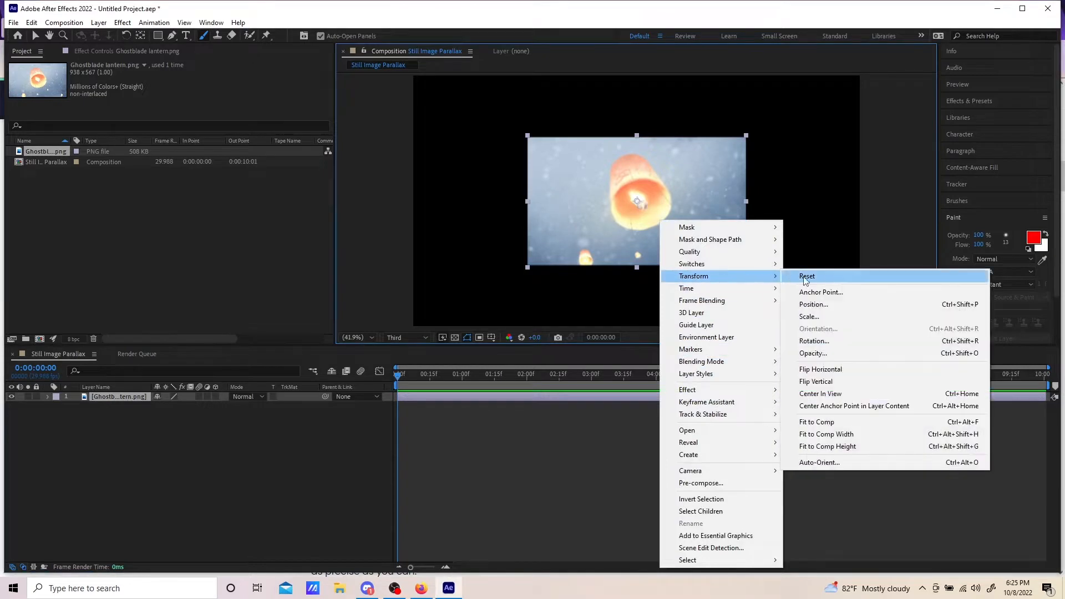
{"action": "left_click", "coordinate": [837, 421]}
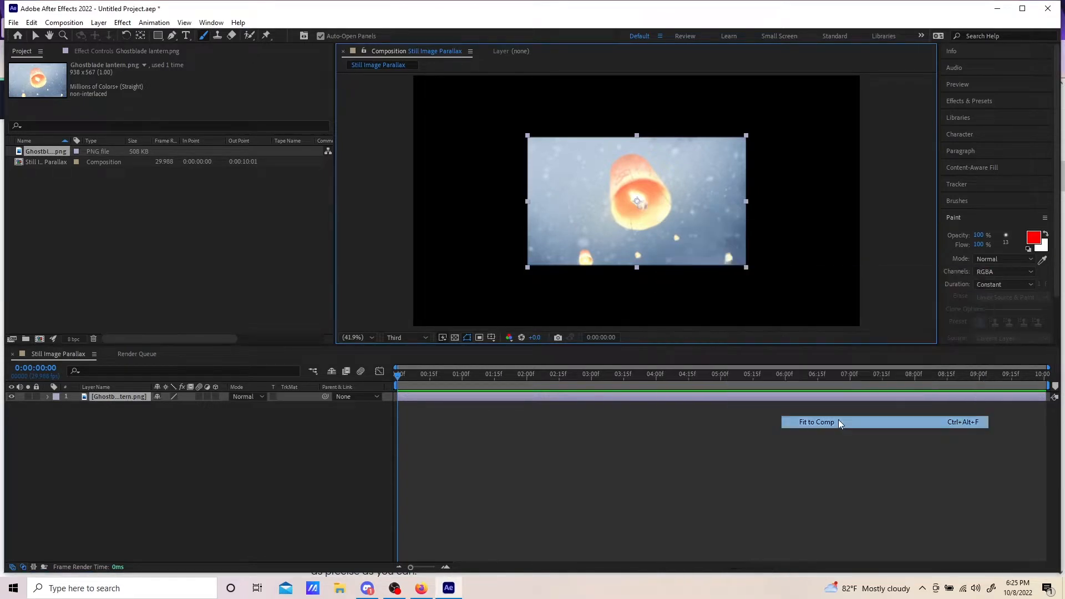
Duplicate the lantern image layer and rename the upper copy Subject
{"action": "left_click", "coordinate": [102, 395]}
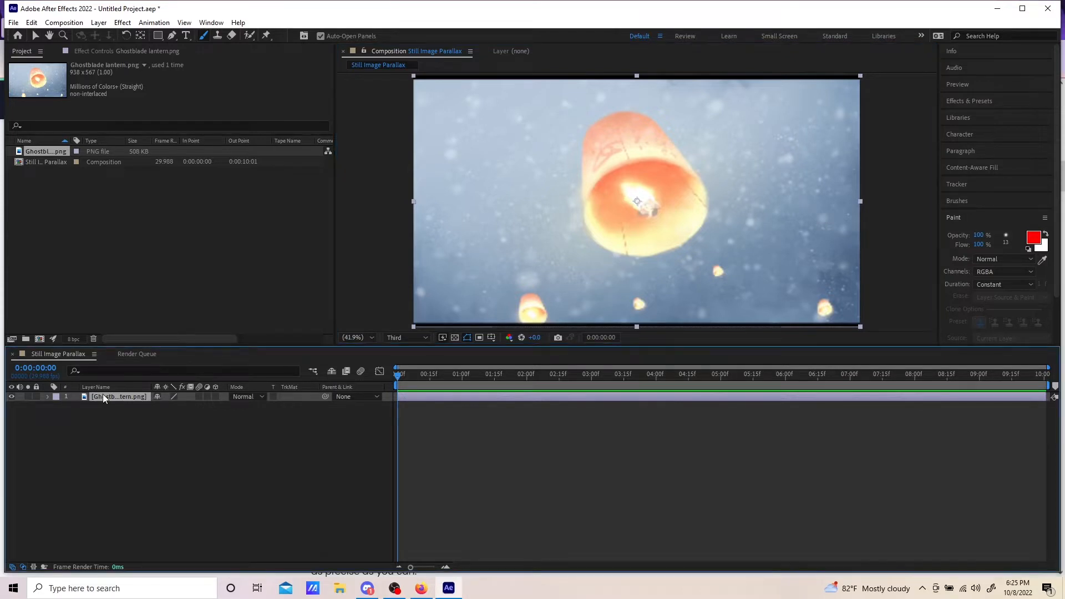
{"action": "key", "text": "ctrl+d"}
{"action": "right_click", "coordinate": [109, 395]}
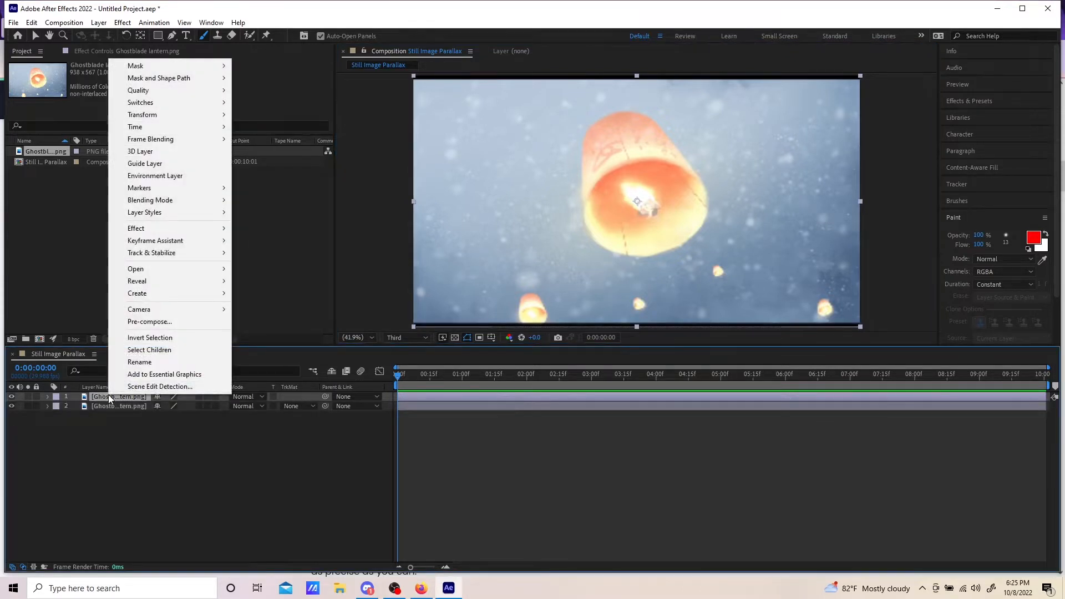
{"action": "left_click", "coordinate": [140, 363]}
{"action": "type", "text": "Subject"}
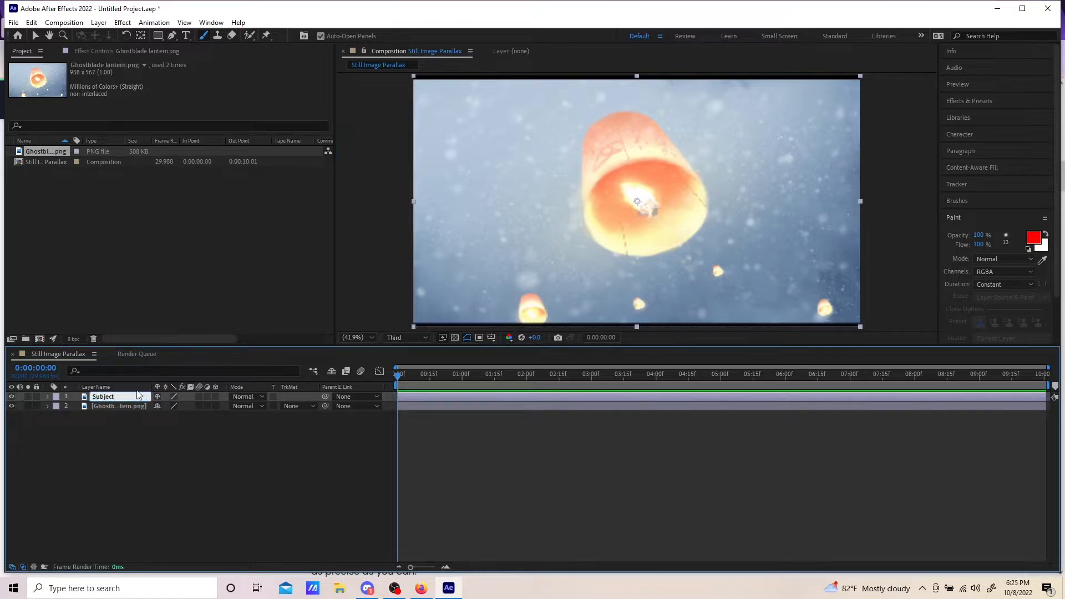
Rename the lower lantern image layer Background
{"action": "left_click", "coordinate": [114, 407]}
{"action": "right_click", "coordinate": [114, 407]}
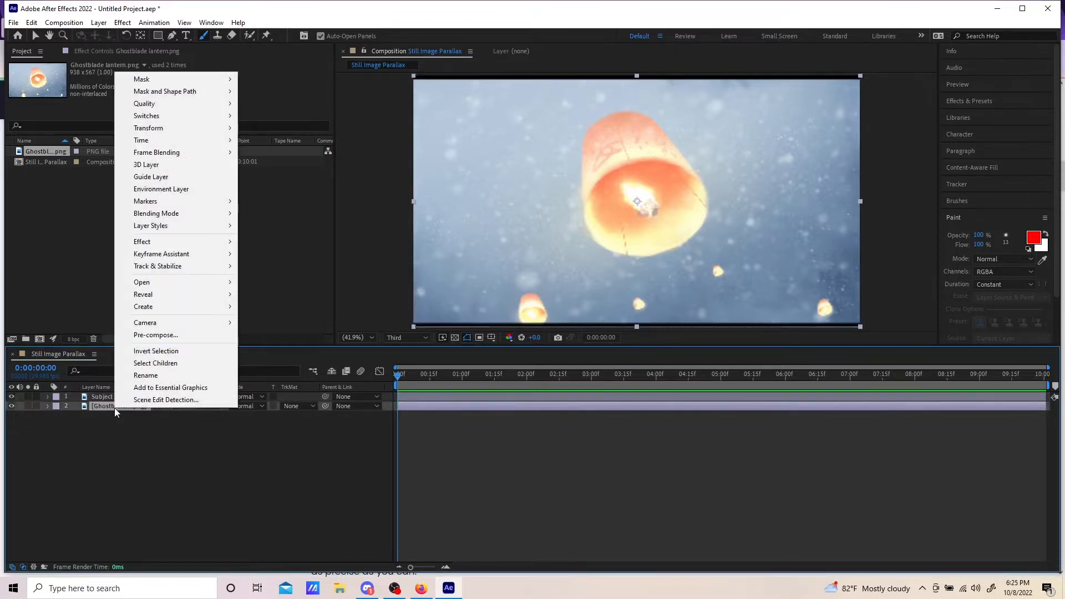
{"action": "left_click", "coordinate": [143, 378]}
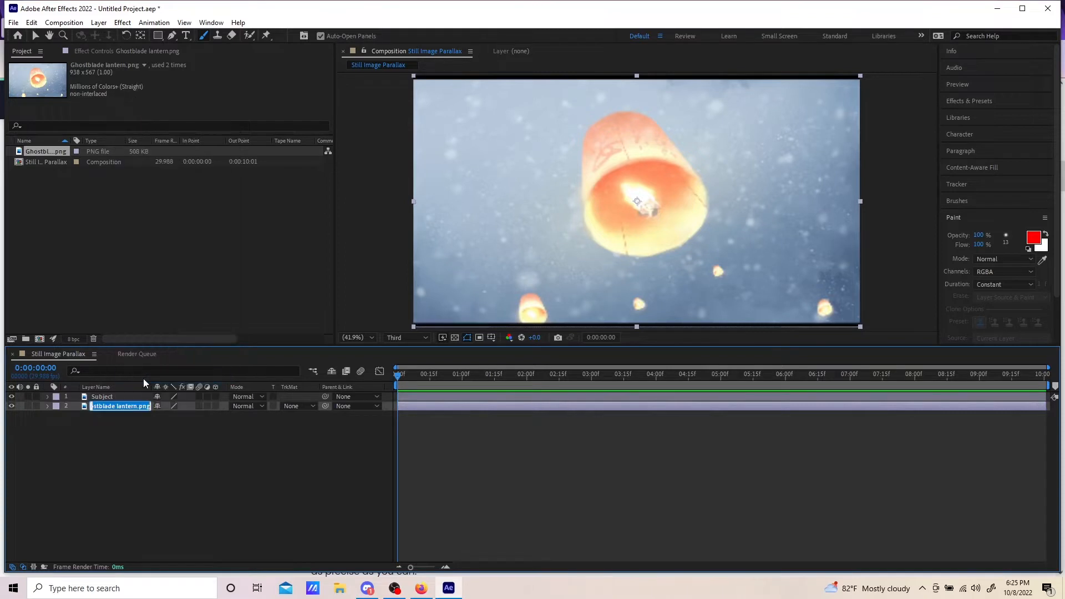
{"action": "type", "text": "Background"}
{"action": "left_click", "coordinate": [108, 446]}
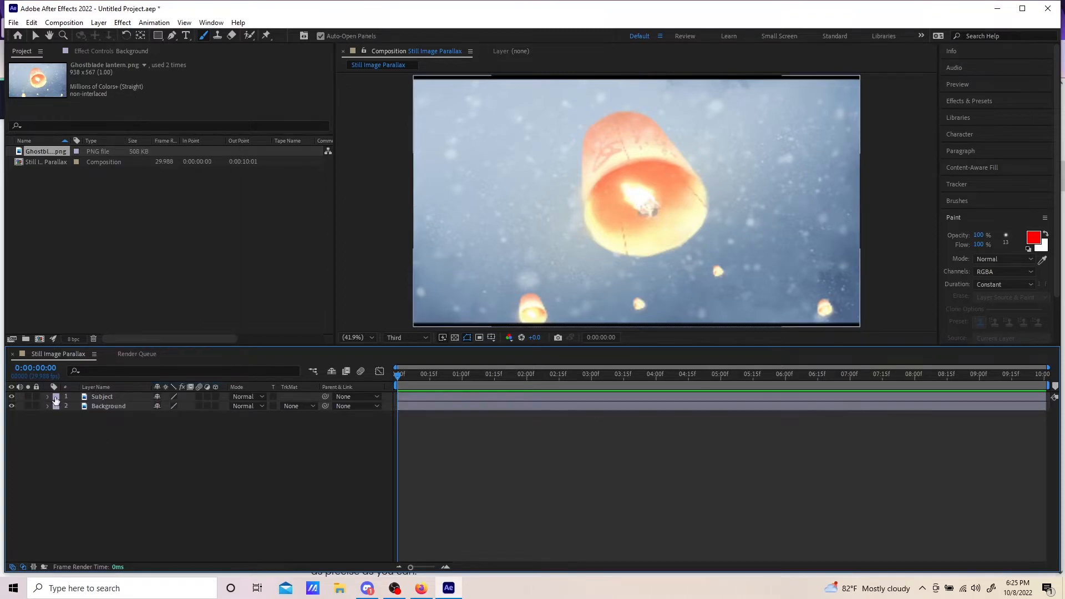
Hide the Subject layer and draw a closed Pen tool mask loosely around the large lantern on the Background layer
{"action": "left_click", "coordinate": [11, 396]}
{"action": "left_click", "coordinate": [99, 408]}
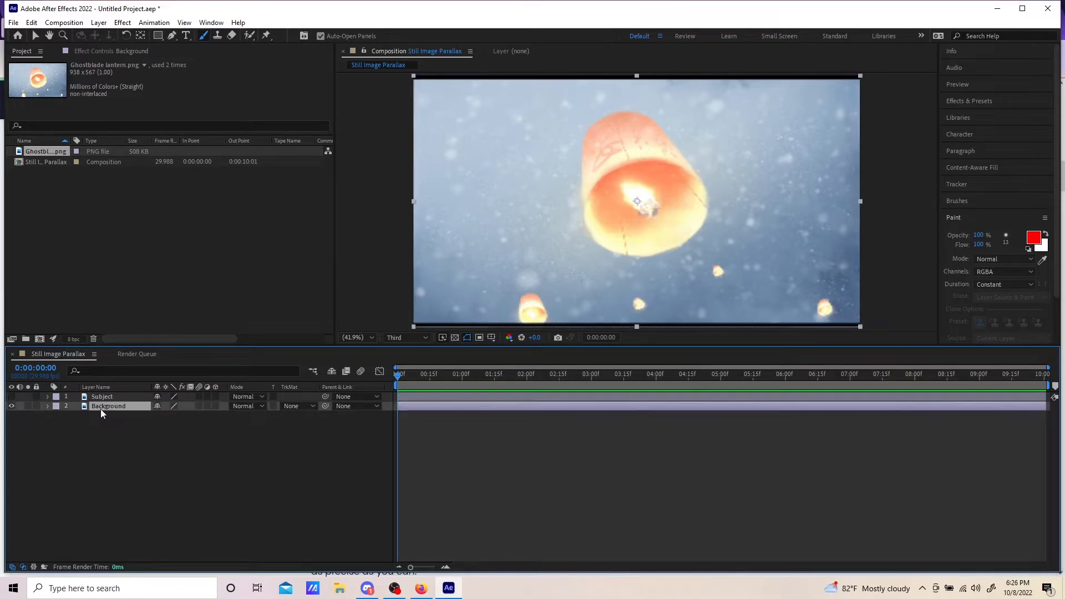
{"action": "left_click", "coordinate": [171, 37]}
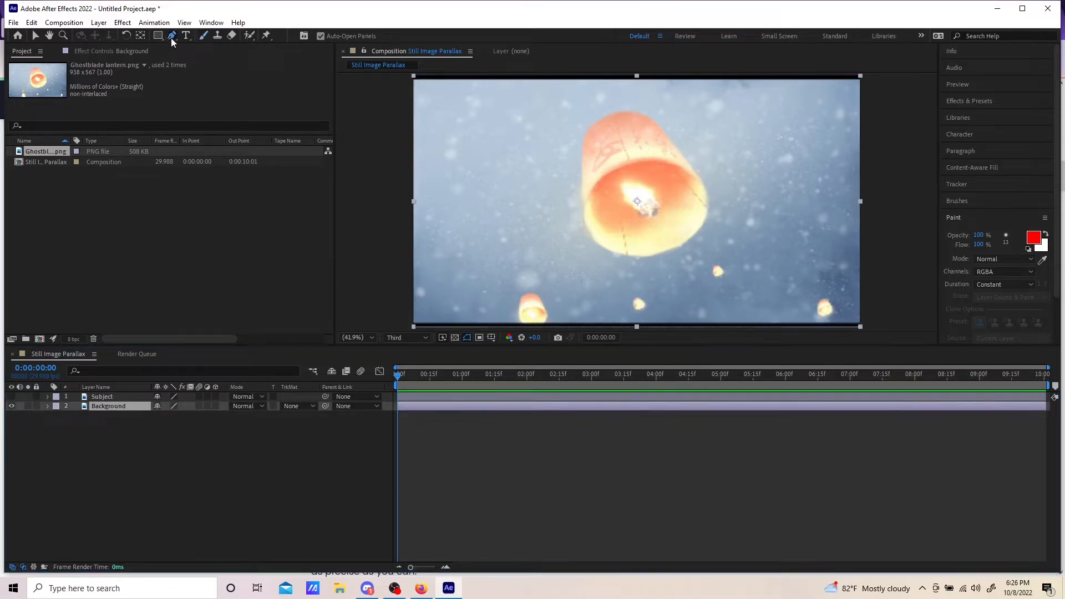
{"action": "left_click", "coordinate": [577, 124]}
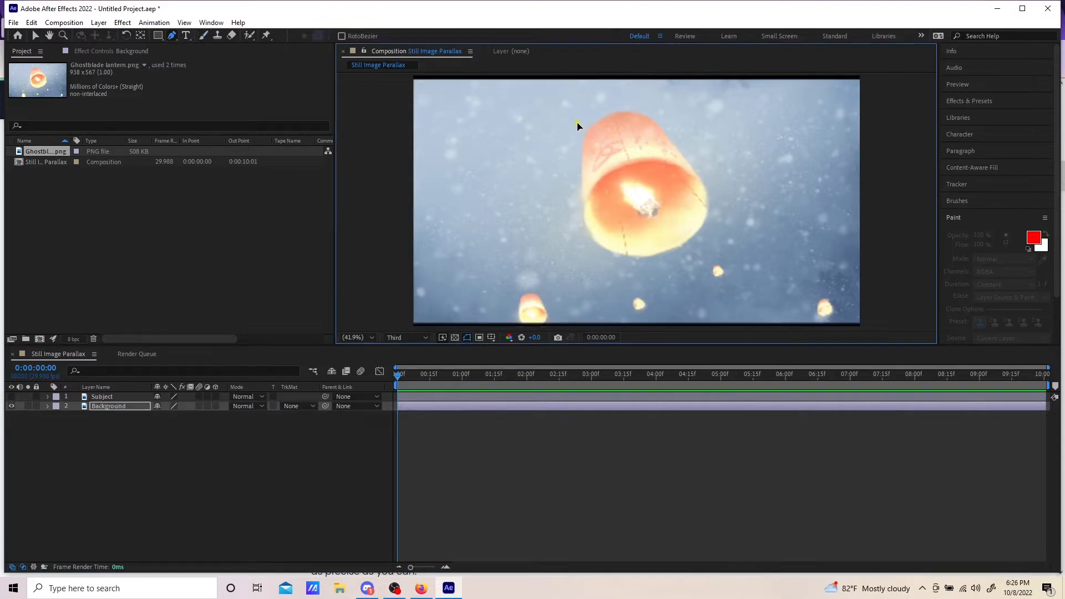
{"action": "left_click", "coordinate": [614, 104]}
{"action": "left_click", "coordinate": [641, 104]}
{"action": "left_click", "coordinate": [659, 117]}
{"action": "left_click", "coordinate": [681, 137]}
{"action": "left_click", "coordinate": [696, 156]}
{"action": "left_click", "coordinate": [712, 189]}
{"action": "left_click", "coordinate": [715, 213]}
{"action": "left_click", "coordinate": [698, 241]}
{"action": "left_click", "coordinate": [675, 254]}
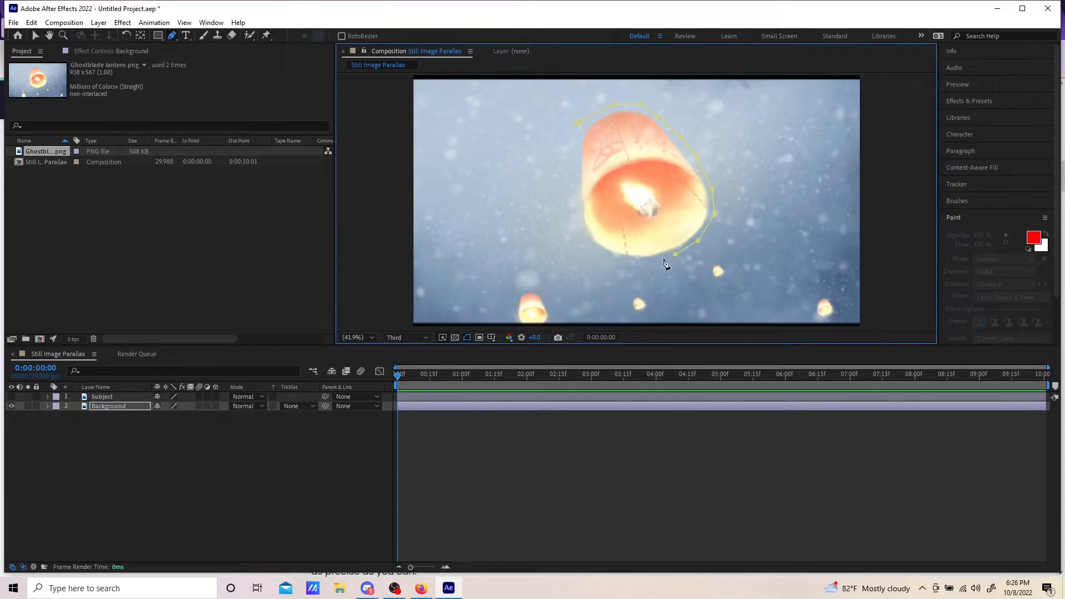
{"action": "left_click", "coordinate": [645, 262]}
{"action": "left_click", "coordinate": [610, 258]}
{"action": "left_click", "coordinate": [586, 243]}
{"action": "left_click", "coordinate": [574, 209]}
{"action": "left_click", "coordinate": [570, 177]}
{"action": "left_click", "coordinate": [569, 154]}
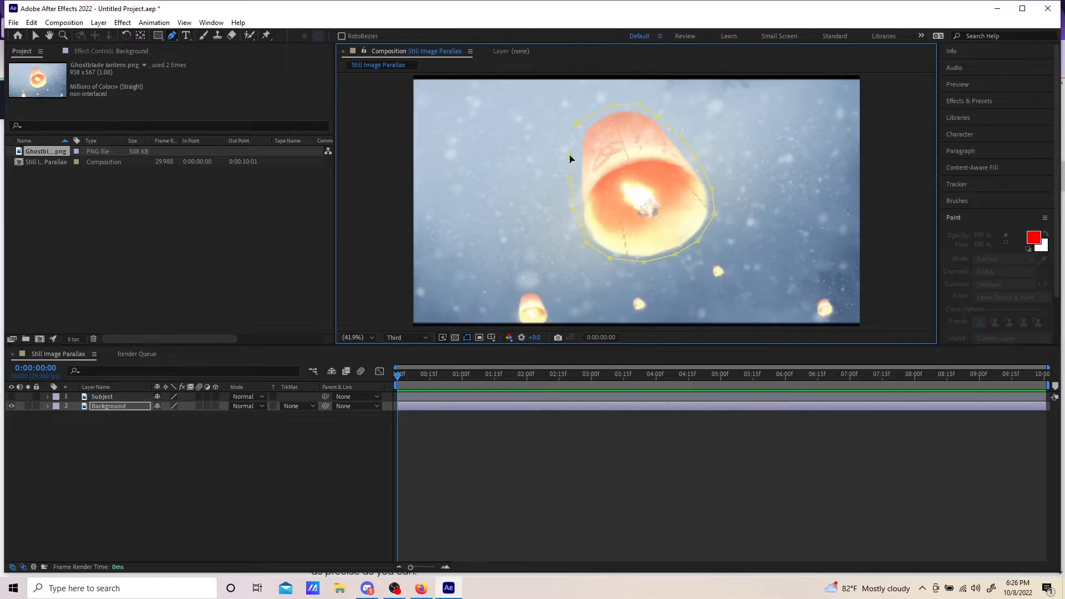
{"action": "left_click", "coordinate": [578, 123]}
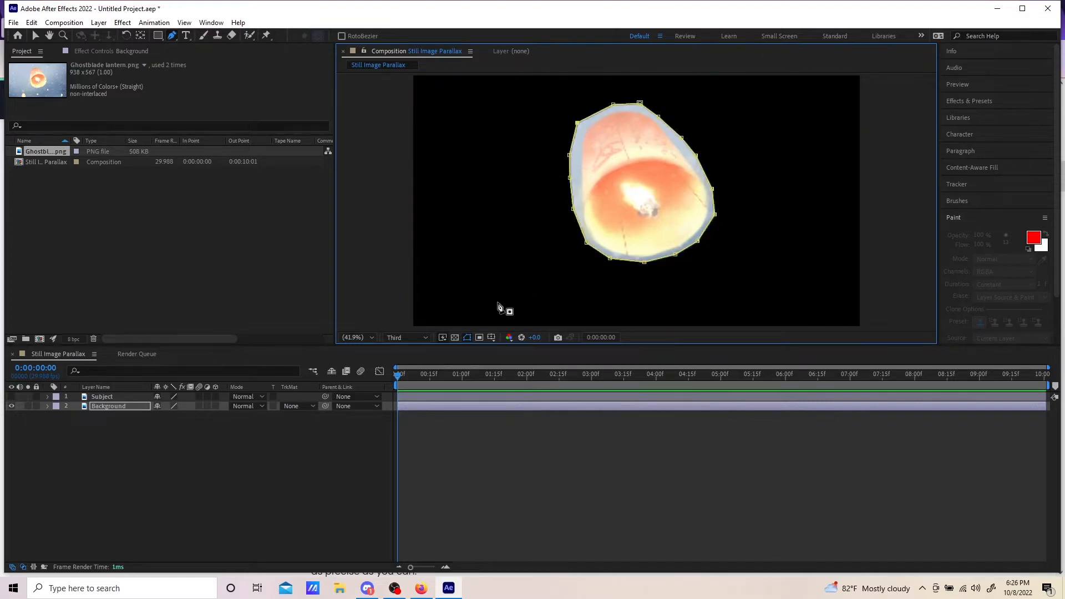
Set the Background layer's lantern mask to Subtract and bring up the Content-Aware Fill settings
{"action": "left_click", "coordinate": [146, 378]}
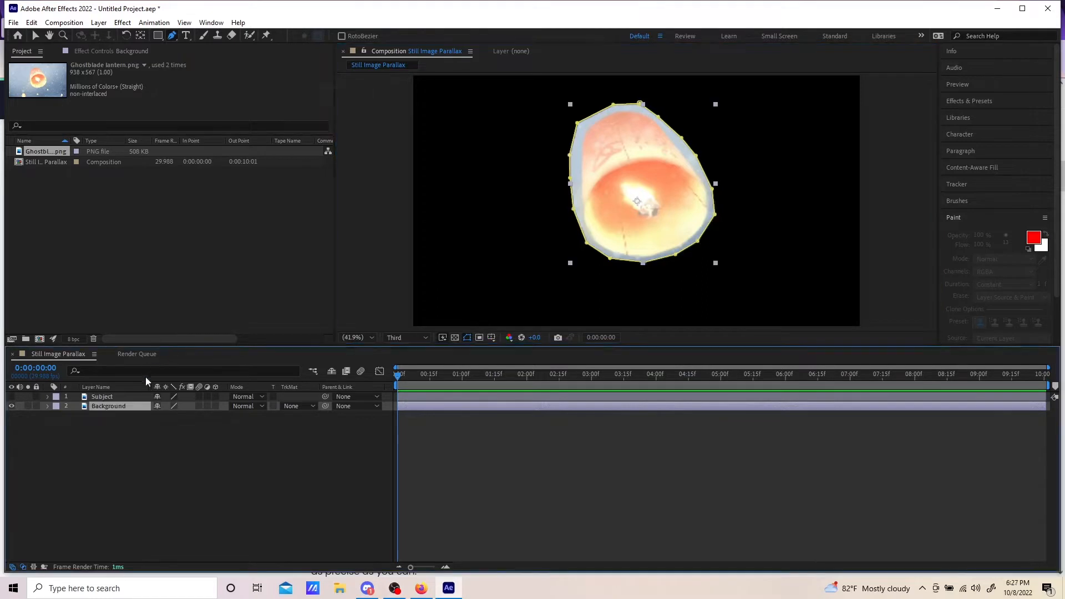
{"action": "left_click", "coordinate": [47, 406]}
{"action": "left_click", "coordinate": [58, 417]}
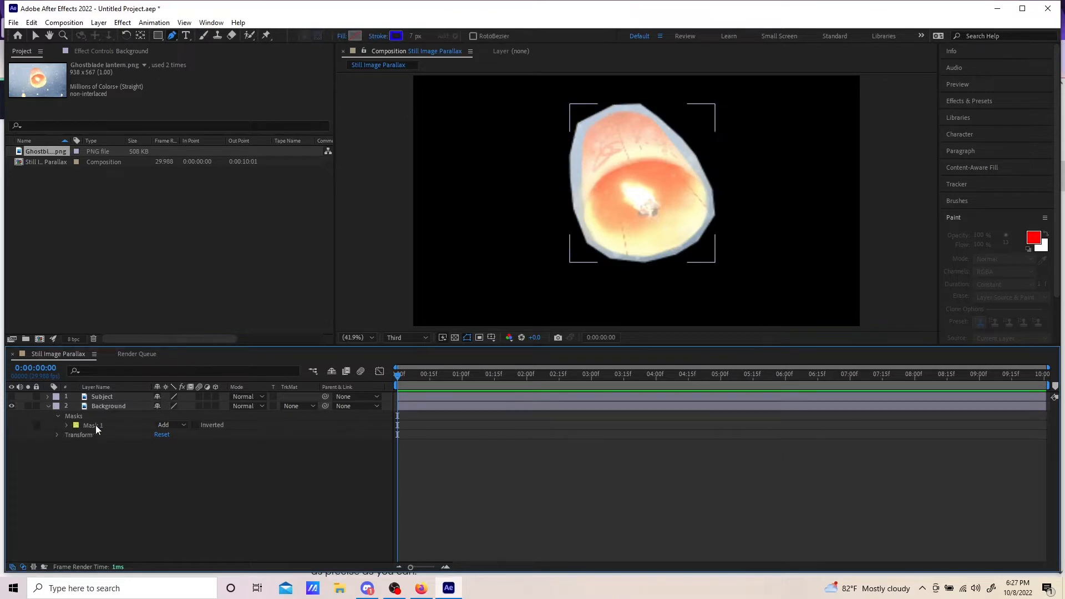
{"action": "left_click", "coordinate": [177, 424]}
{"action": "left_click", "coordinate": [187, 461]}
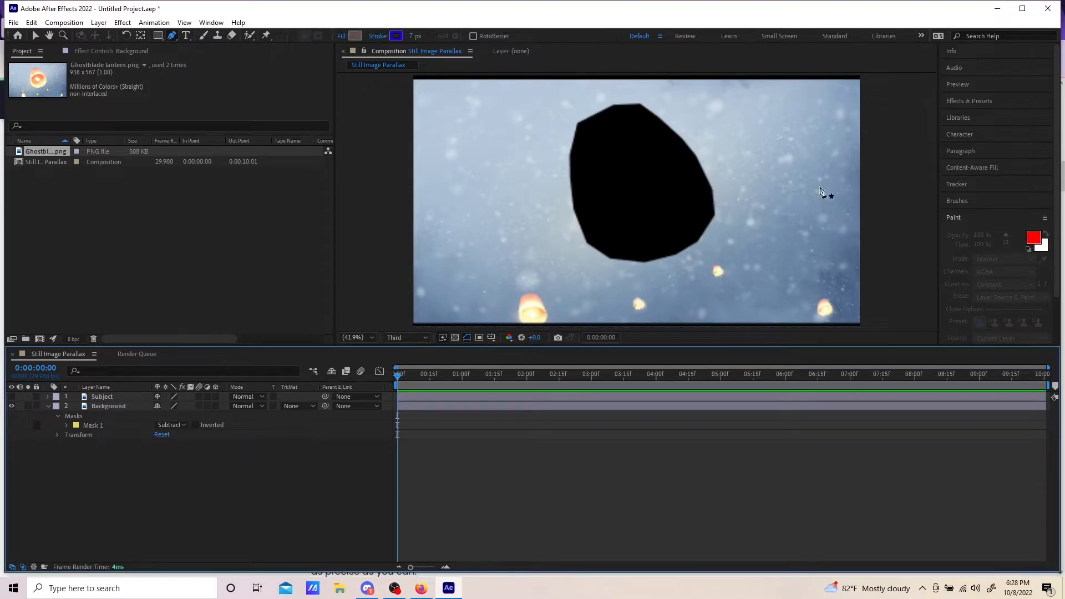
{"action": "left_click", "coordinate": [989, 168]}
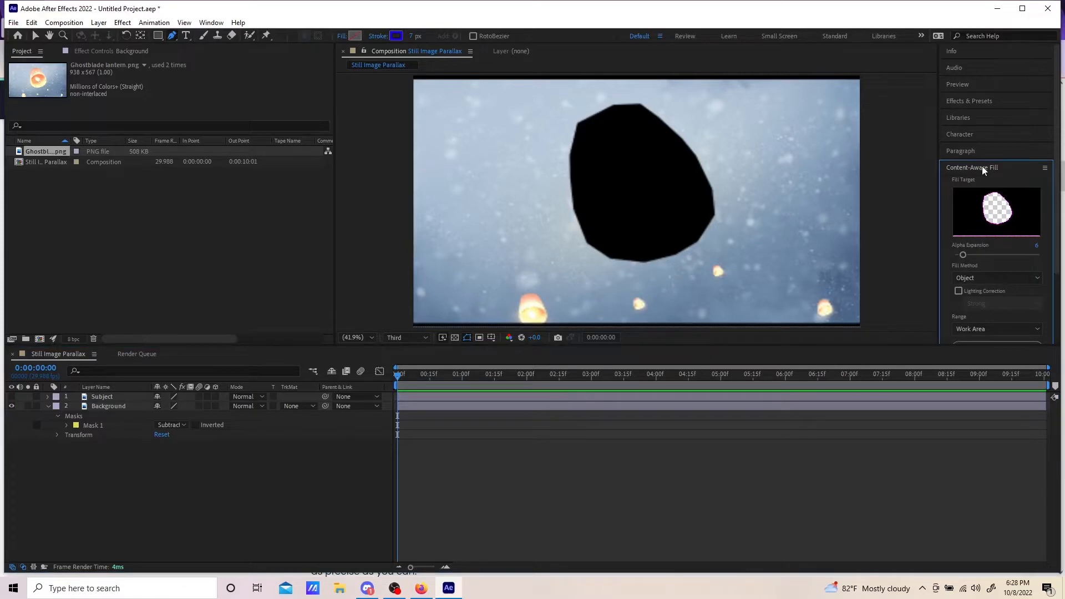
{"action": "left_click", "coordinate": [211, 22]}
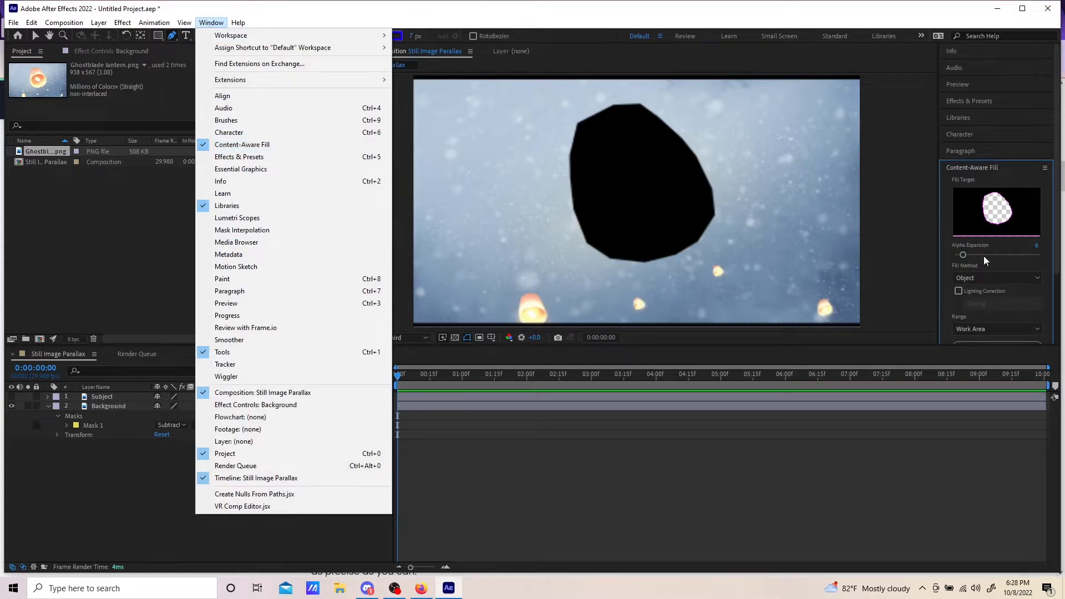
{"action": "left_click", "coordinate": [909, 264]}
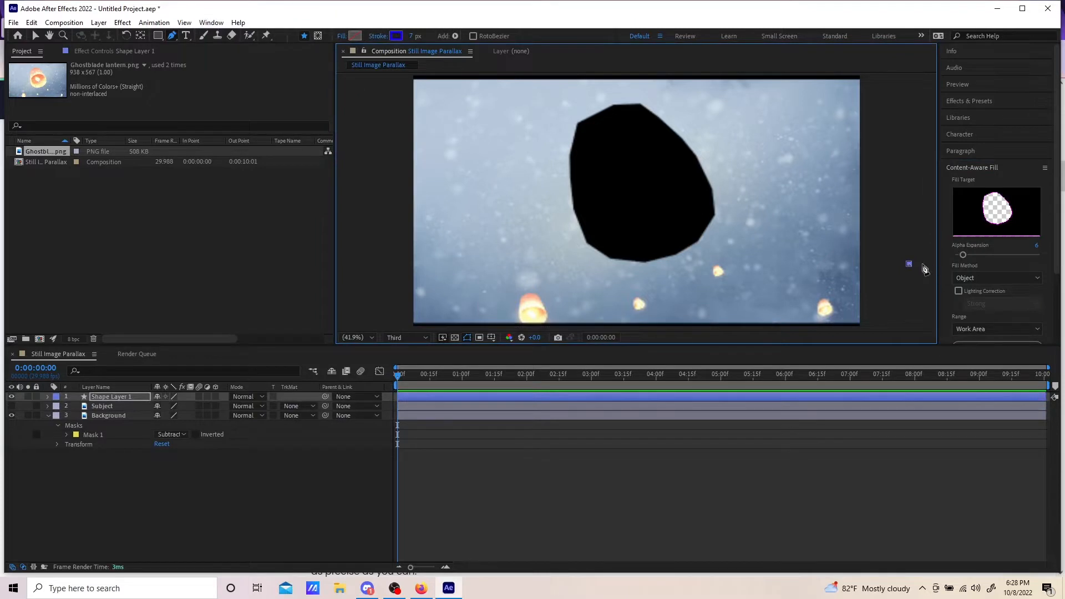
{"action": "left_click", "coordinate": [124, 395]}
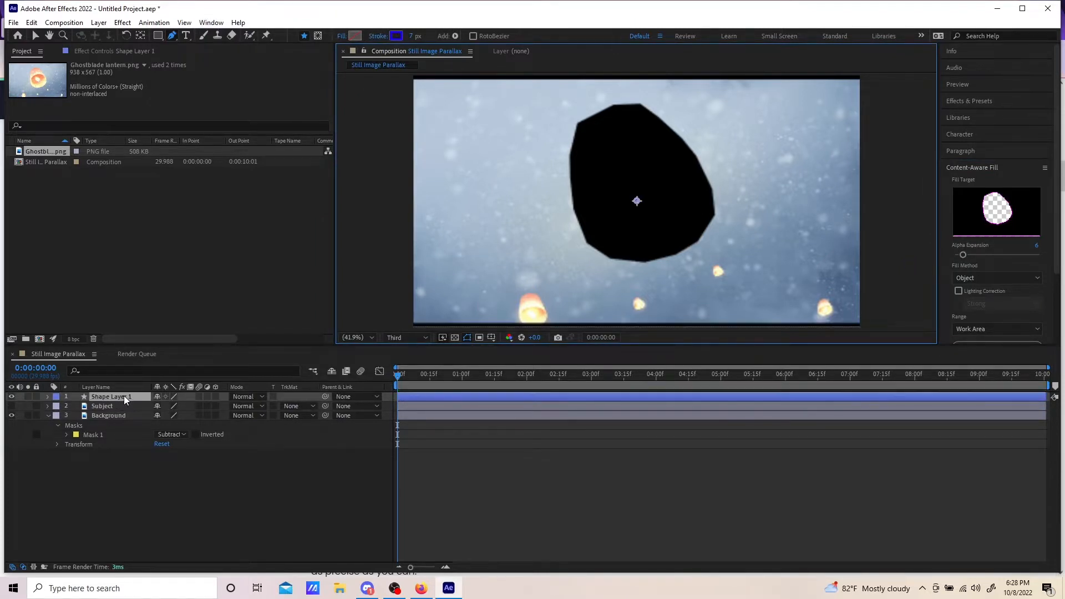
{"action": "left_click", "coordinate": [115, 395]}
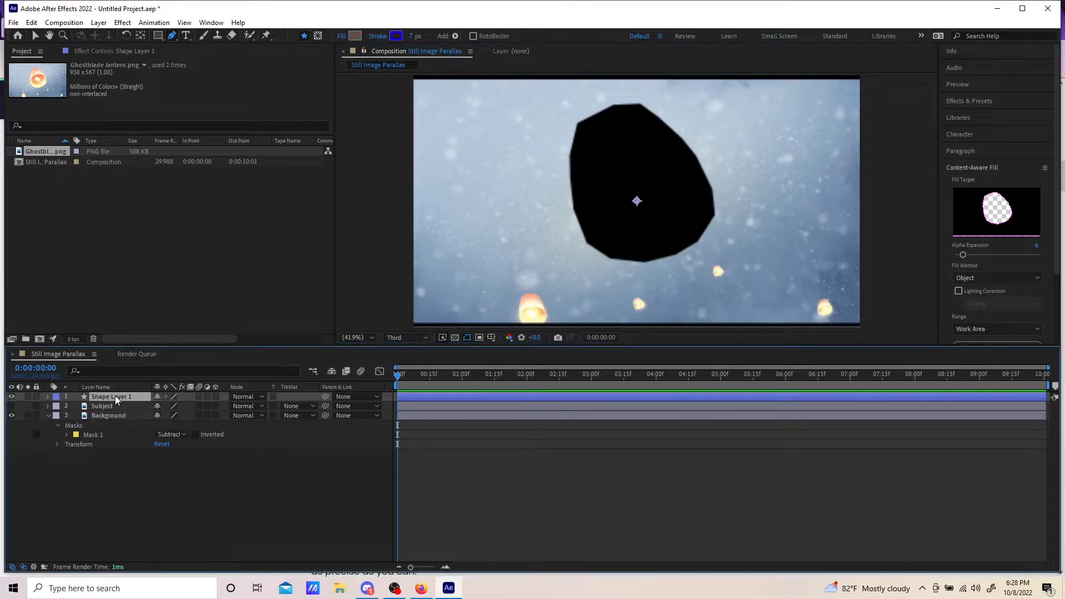
{"action": "key", "text": "Delete"}
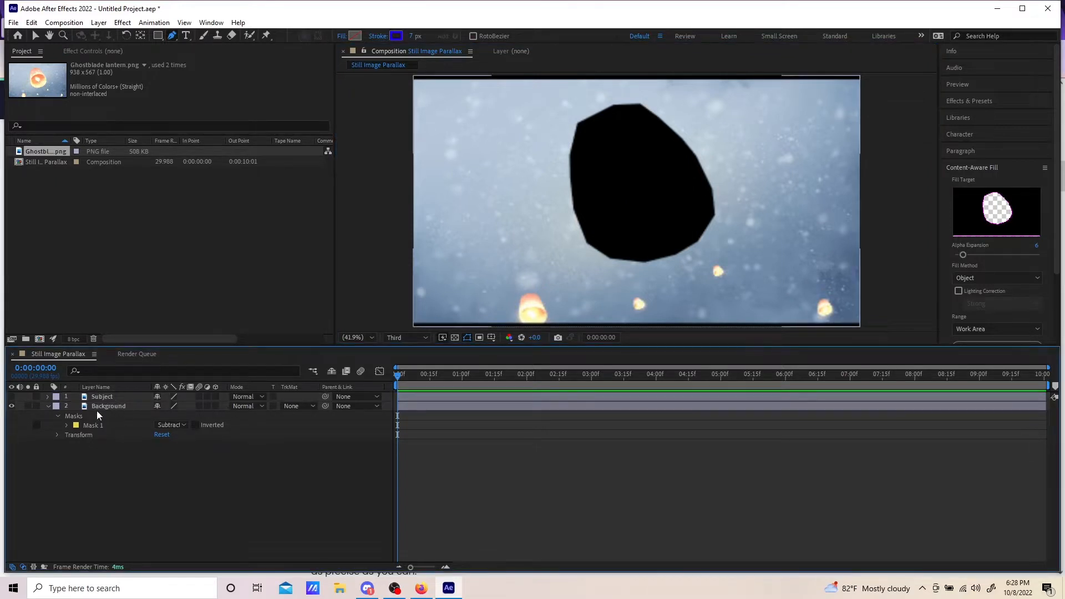
Select the Background layer, collapse its properties, and slightly adjust the Content-Aware Fill alpha expansion
{"action": "left_click", "coordinate": [102, 409]}
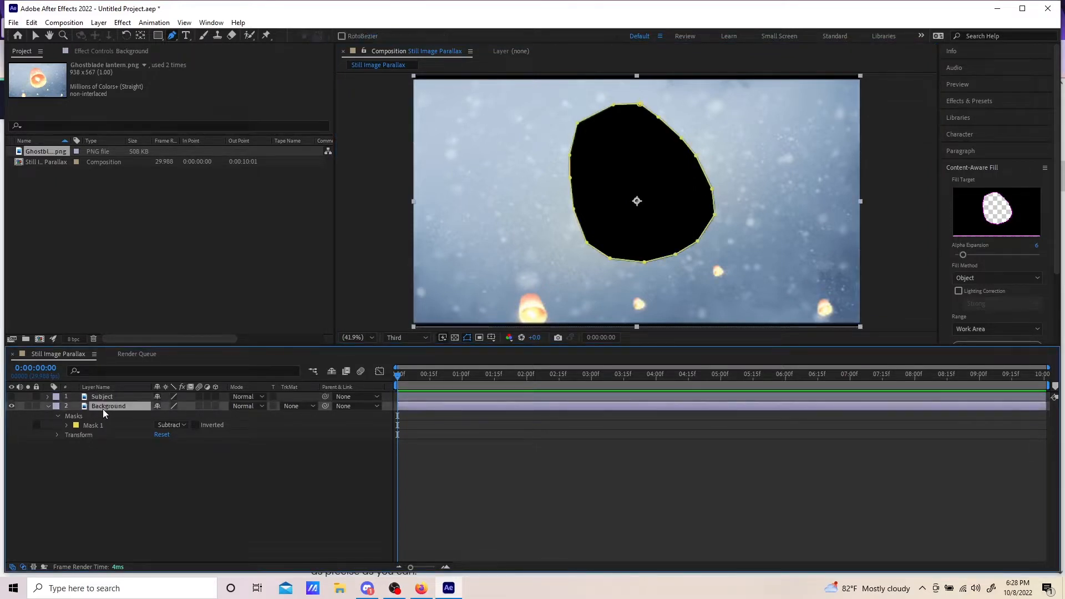
{"action": "left_click", "coordinate": [49, 407]}
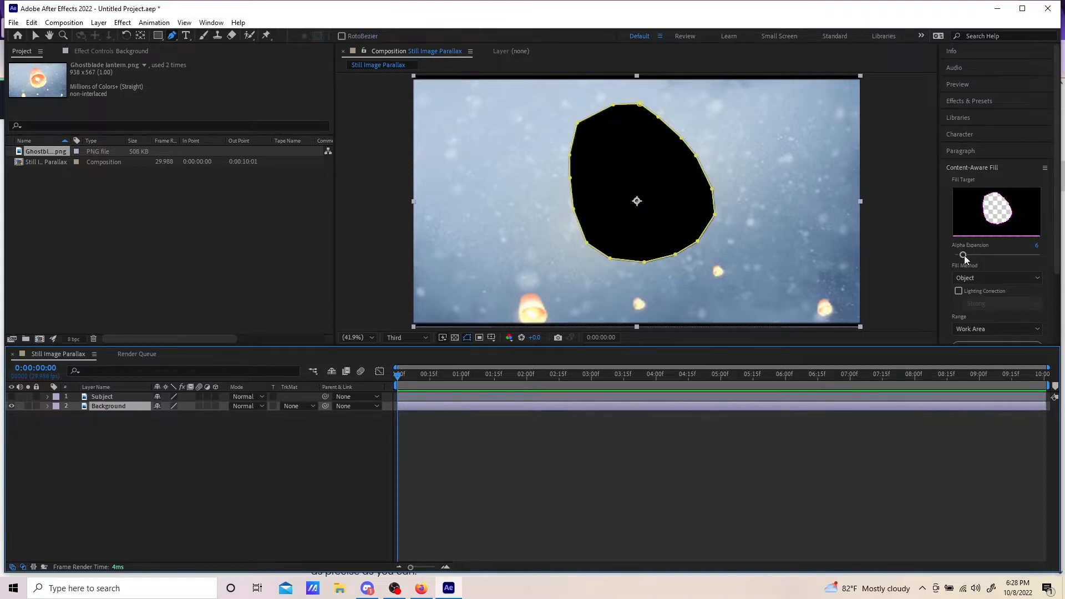
{"action": "left_click_drag", "start_coordinate": [963, 256], "coordinate": [973, 256]}
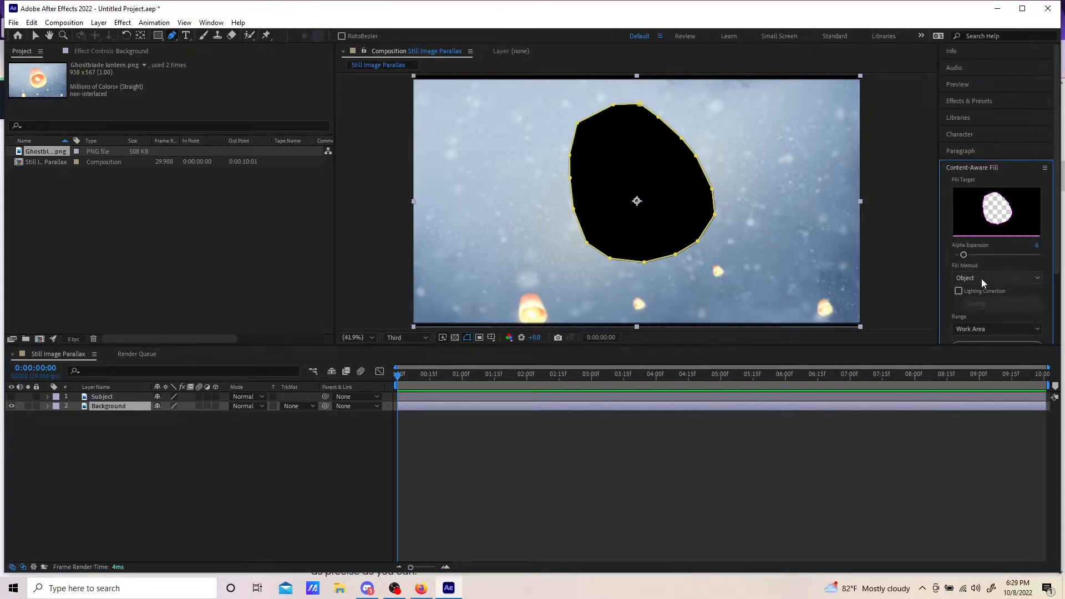
{"action": "scroll", "coordinate": [983, 298], "scroll_direction": "down", "scroll_amount": 3}
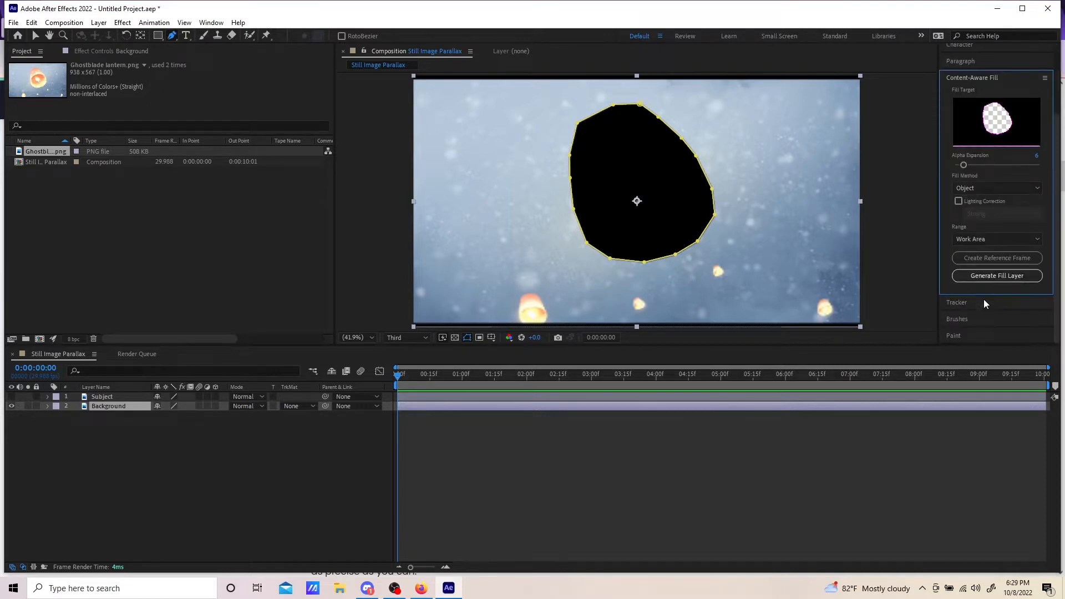
Shorten the work area to the composition's first frame and generate a Content-Aware Fill layer for the lantern hole
{"action": "left_click", "coordinate": [392, 375]}
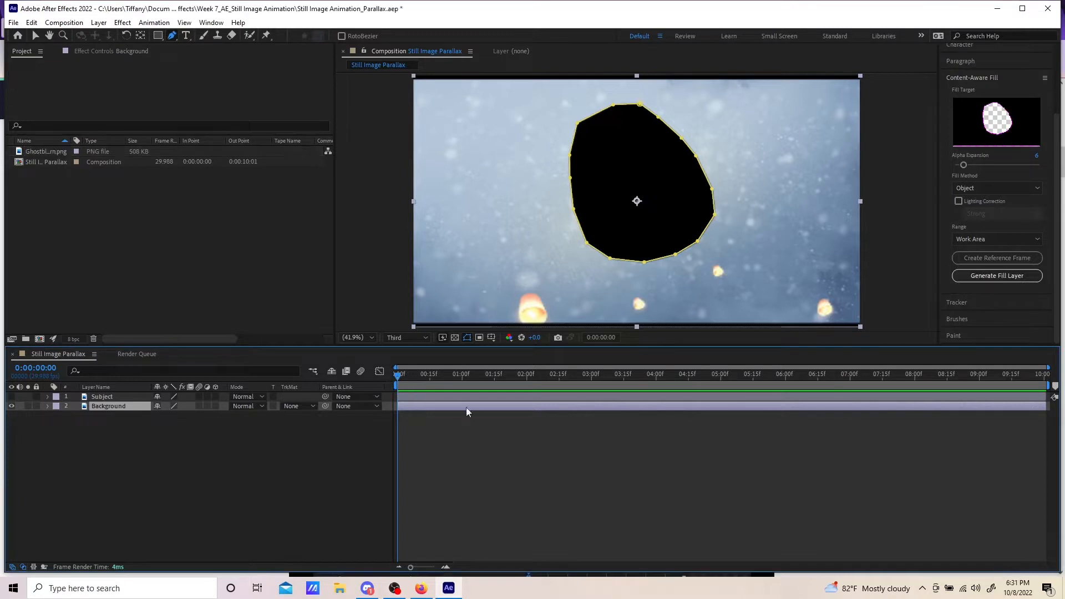
{"action": "left_click", "coordinate": [416, 374]}
{"action": "left_click_drag", "start_coordinate": [416, 375], "coordinate": [397, 377]}
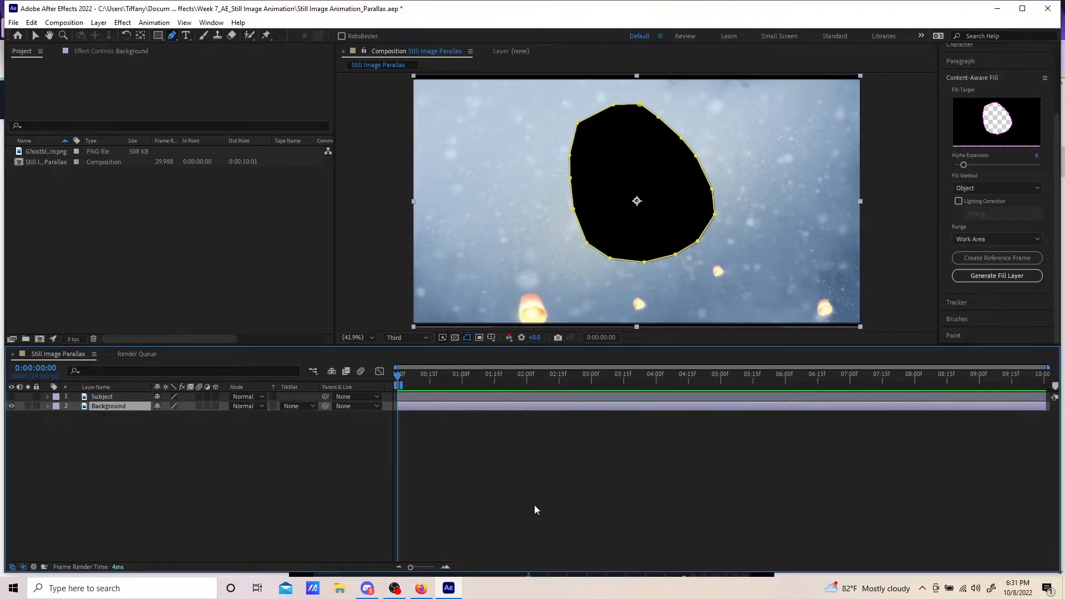
{"action": "left_click", "coordinate": [1021, 278]}
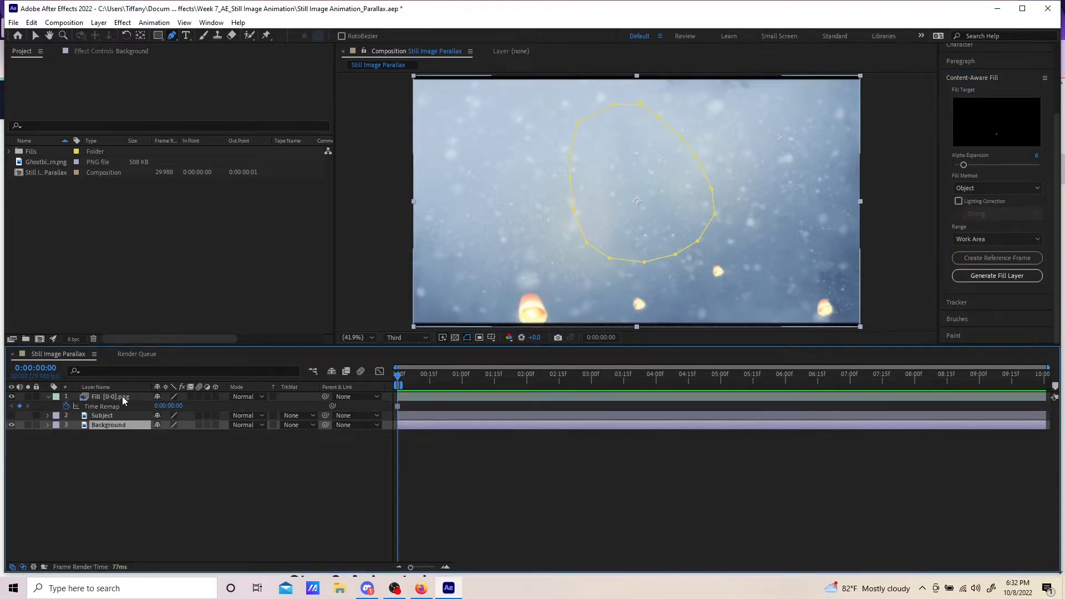
{"action": "left_click", "coordinate": [122, 396], "text": "shift"}
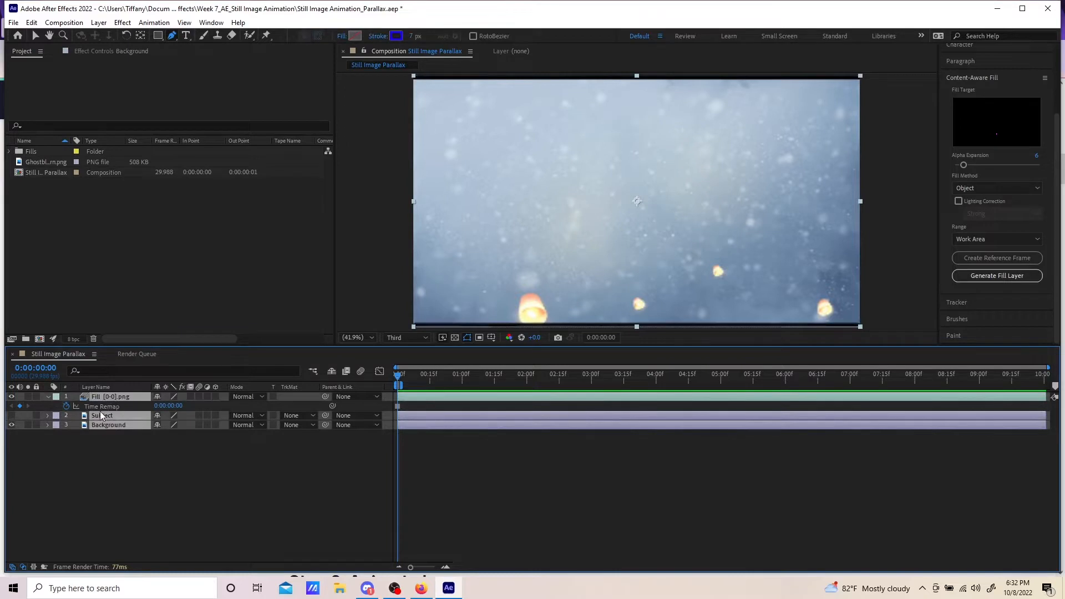
{"action": "left_click", "coordinate": [109, 449]}
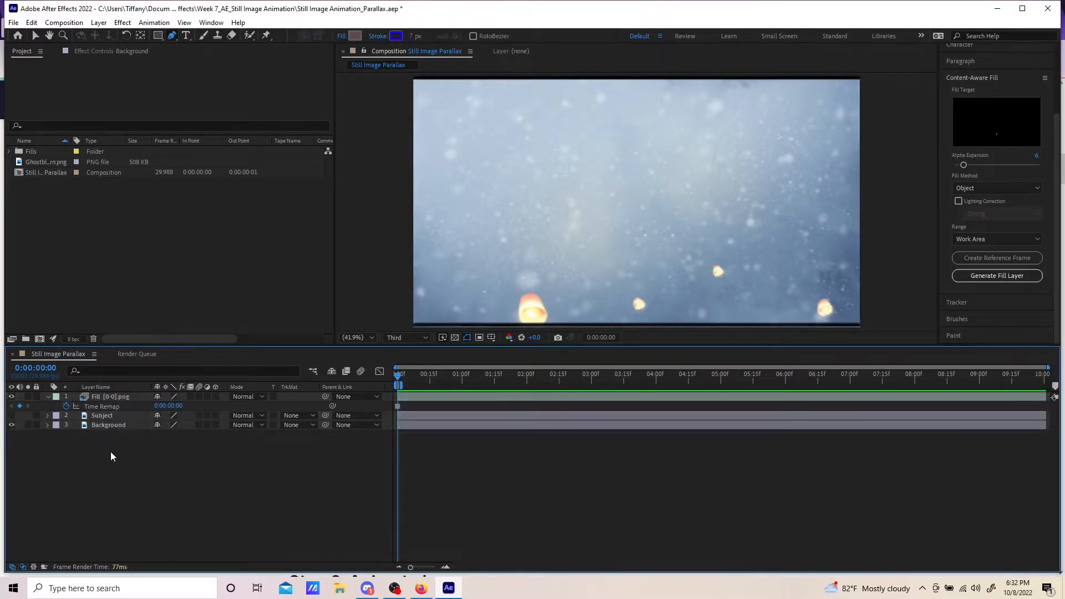
Move the generated fill layer below Subject and pre-compose it with the Background layer as "Background"
{"action": "left_click_drag", "start_coordinate": [113, 397], "coordinate": [113, 420]}
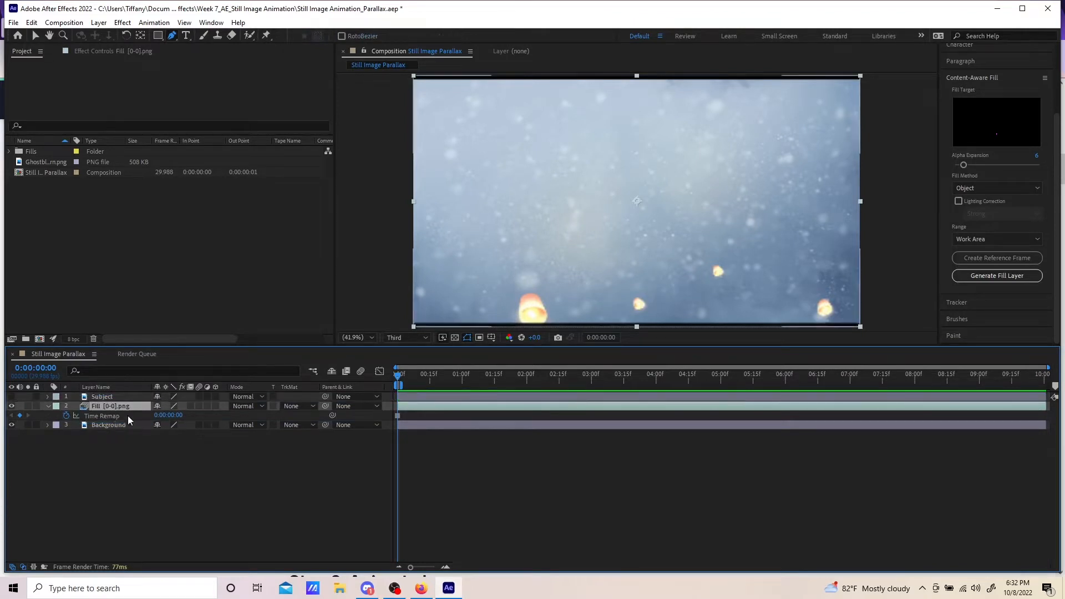
{"action": "left_click", "coordinate": [117, 426], "text": "shift"}
{"action": "right_click", "coordinate": [118, 426]}
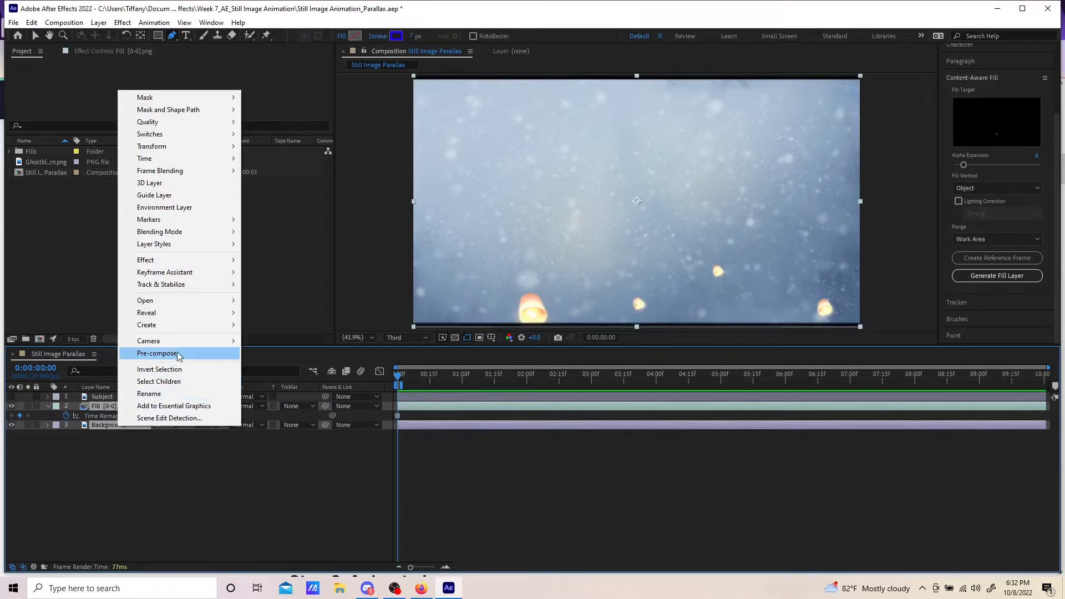
{"action": "left_click", "coordinate": [159, 353]}
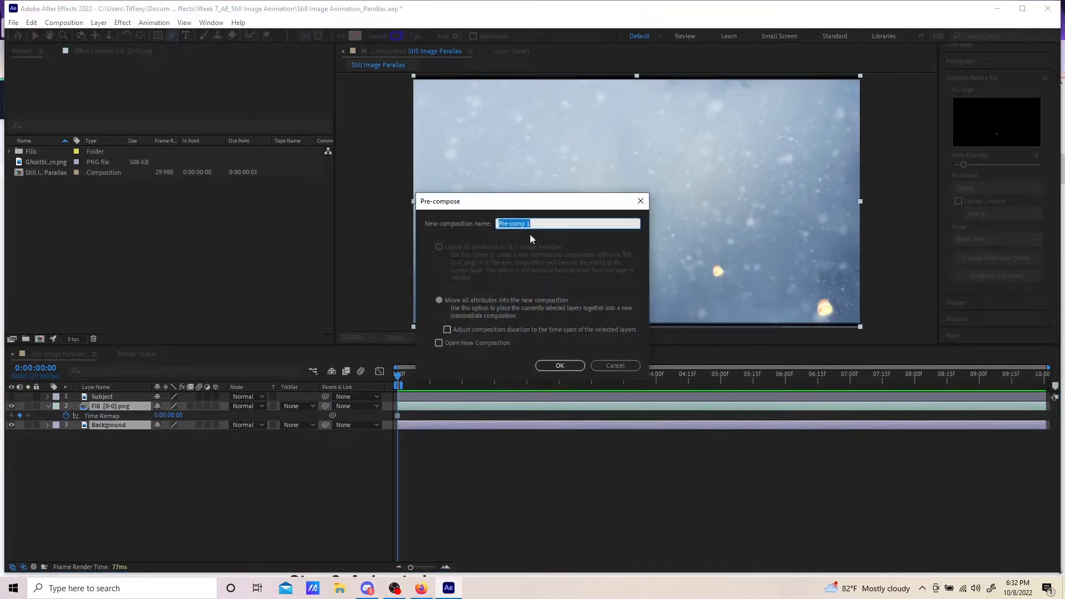
{"action": "type", "text": "Background"}
{"action": "left_click", "coordinate": [569, 368]}
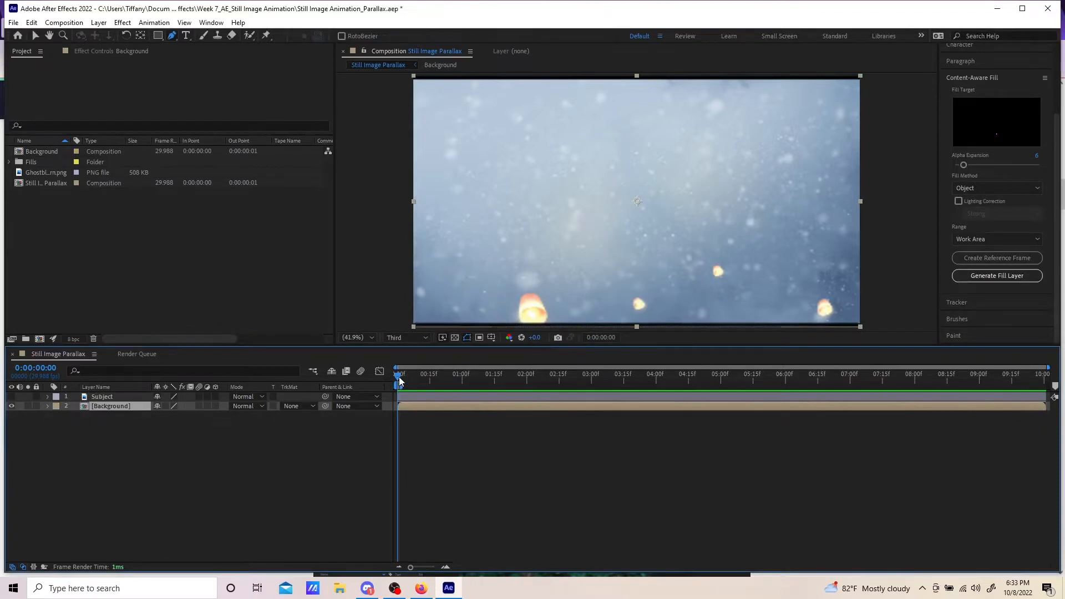
Return to the first frame and make the Subject layer visible again above the pre-composed background
{"action": "left_click_drag", "start_coordinate": [399, 380], "coordinate": [388, 418]}
{"action": "left_click", "coordinate": [11, 406]}
{"action": "left_click", "coordinate": [11, 396]}
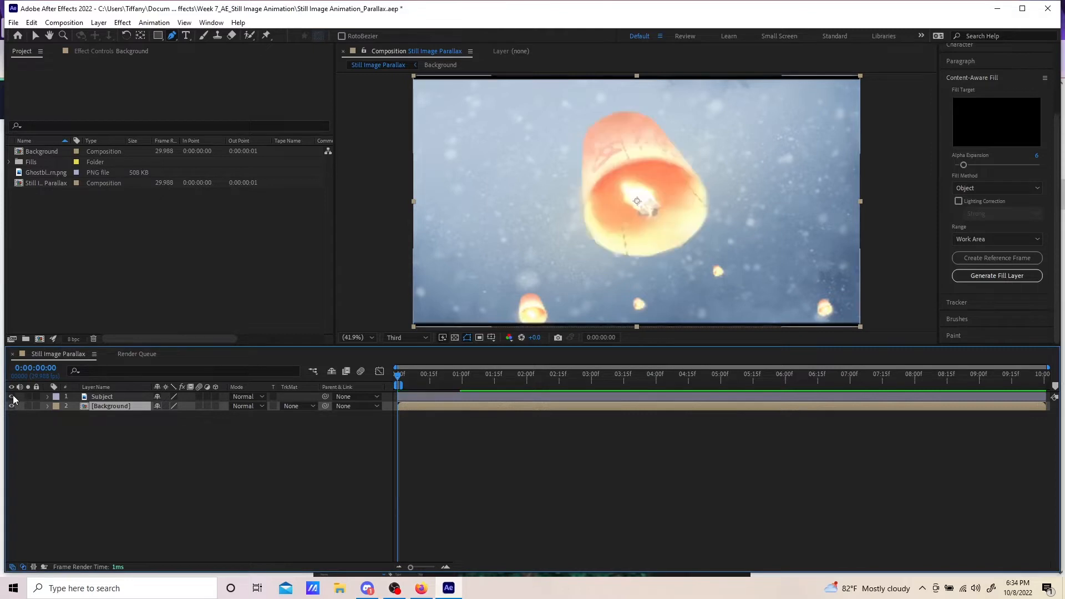
Draw a closed Pen tool mask tightly around the large lantern on the Subject layer
{"action": "left_click", "coordinate": [101, 396]}
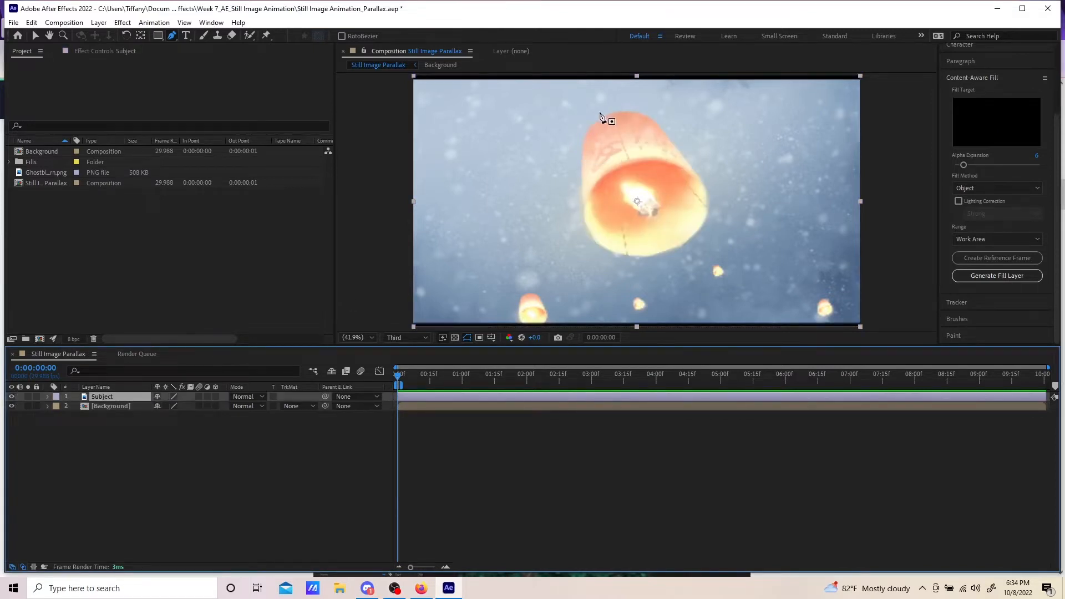
{"action": "left_click", "coordinate": [580, 144]}
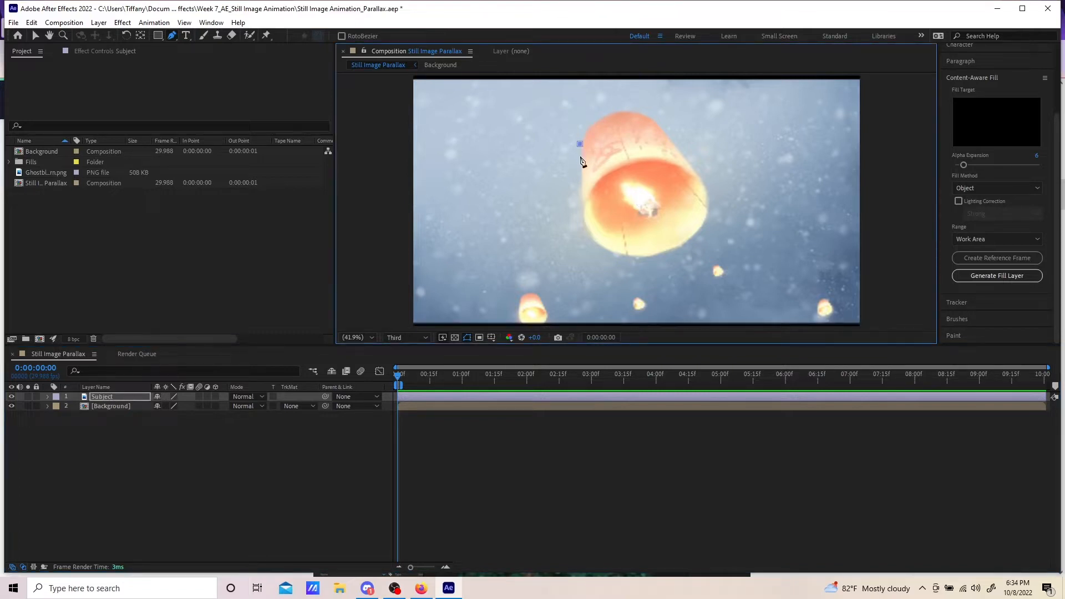
{"action": "left_click", "coordinate": [580, 159]}
{"action": "left_click", "coordinate": [579, 173]}
{"action": "left_click", "coordinate": [580, 185]}
{"action": "left_click", "coordinate": [579, 200]}
{"action": "left_click", "coordinate": [581, 208]}
{"action": "left_click", "coordinate": [583, 224]}
{"action": "left_click", "coordinate": [588, 233]}
{"action": "left_click", "coordinate": [596, 243]}
{"action": "left_click", "coordinate": [606, 252]}
{"action": "left_click", "coordinate": [617, 253]}
{"action": "left_click", "coordinate": [649, 257]}
{"action": "left_click", "coordinate": [659, 257]}
{"action": "left_click", "coordinate": [670, 249]}
{"action": "left_click", "coordinate": [688, 243]}
{"action": "left_click", "coordinate": [695, 238]}
{"action": "left_click", "coordinate": [703, 228]}
{"action": "left_click", "coordinate": [709, 194]}
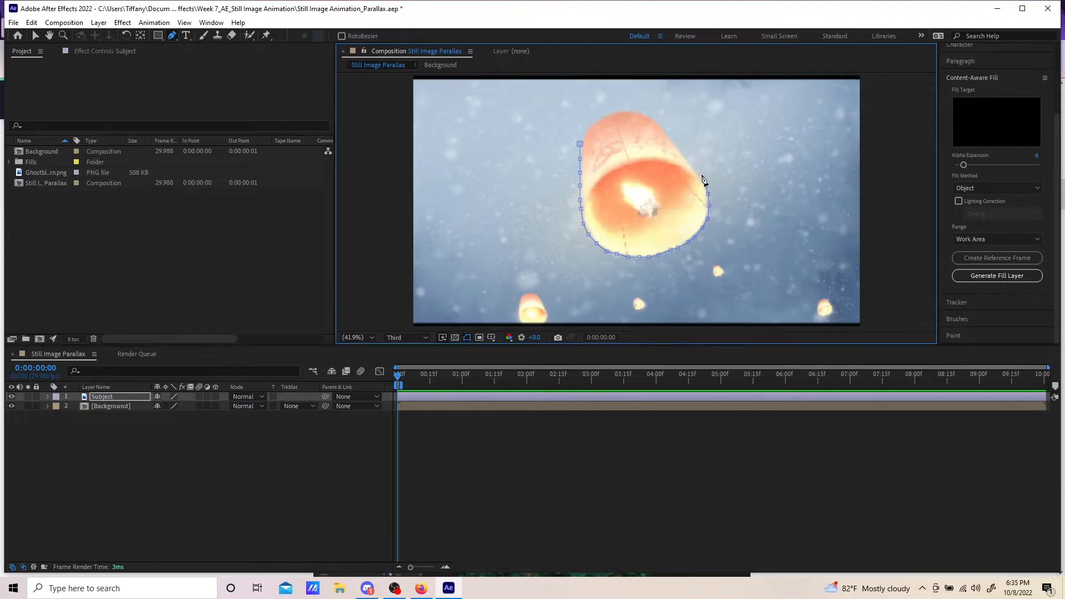
{"action": "left_click", "coordinate": [701, 176]}
{"action": "left_click", "coordinate": [692, 166]}
{"action": "left_click", "coordinate": [680, 153]}
{"action": "left_click", "coordinate": [674, 142]}
{"action": "left_click", "coordinate": [664, 130]}
{"action": "left_click", "coordinate": [639, 111]}
{"action": "left_click", "coordinate": [621, 110]}
{"action": "left_click", "coordinate": [608, 113]}
{"action": "left_click", "coordinate": [595, 119]}
{"action": "left_click", "coordinate": [587, 126]}
{"action": "left_click", "coordinate": [583, 133]}
{"action": "left_click", "coordinate": [579, 143]}
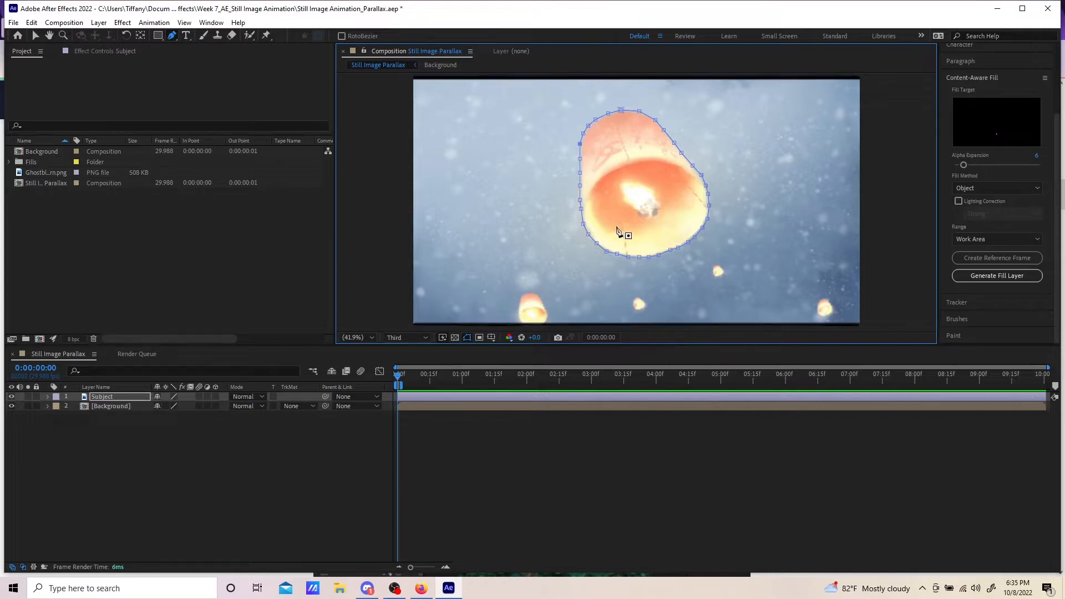
Reveal the Subject layer's transform properties and start Position and Scale keyframes at 0:00:05:14
{"action": "left_click", "coordinate": [47, 397]}
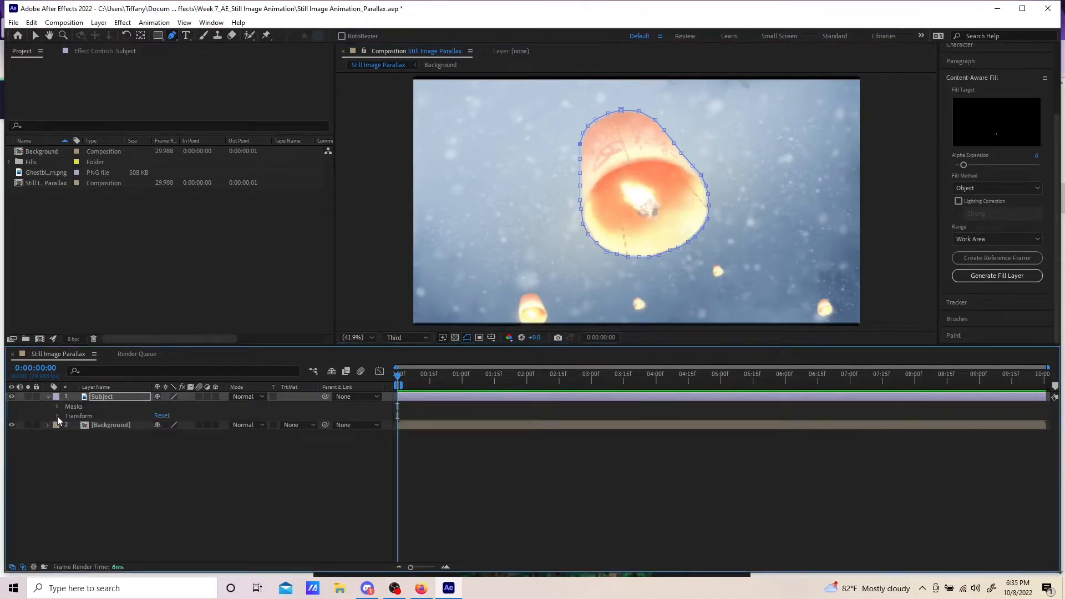
{"action": "left_click", "coordinate": [57, 416]}
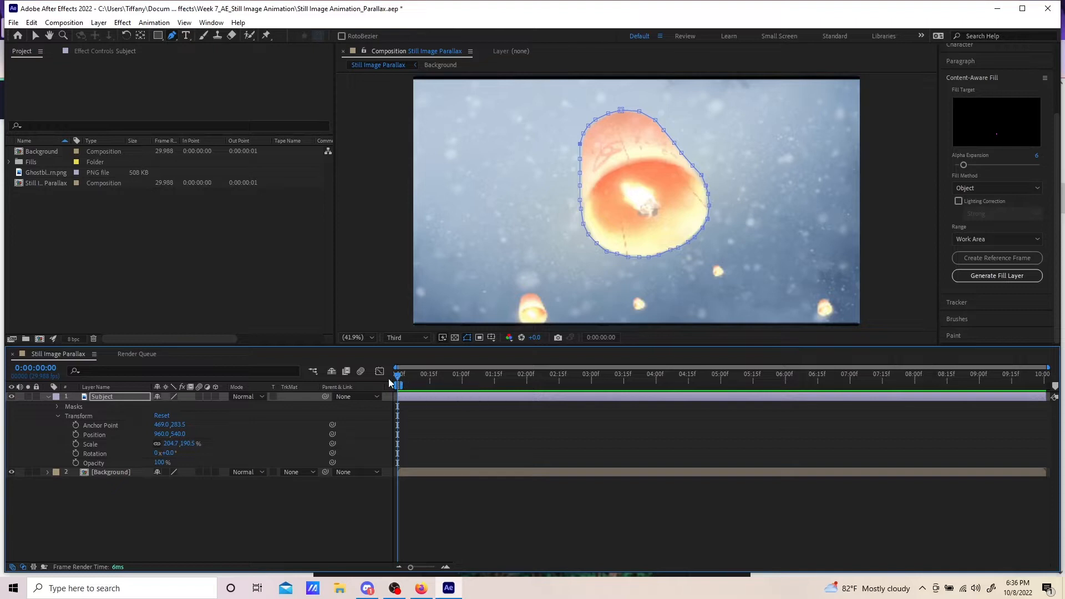
{"action": "left_click_drag", "start_coordinate": [398, 379], "coordinate": [954, 379]}
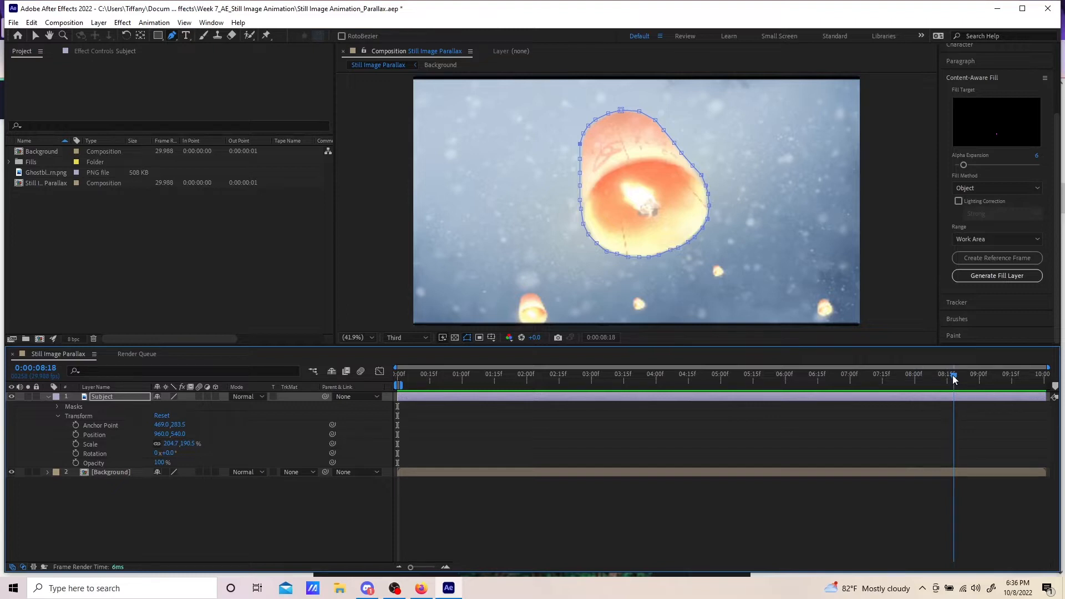
{"action": "left_click_drag", "start_coordinate": [954, 379], "coordinate": [752, 379]}
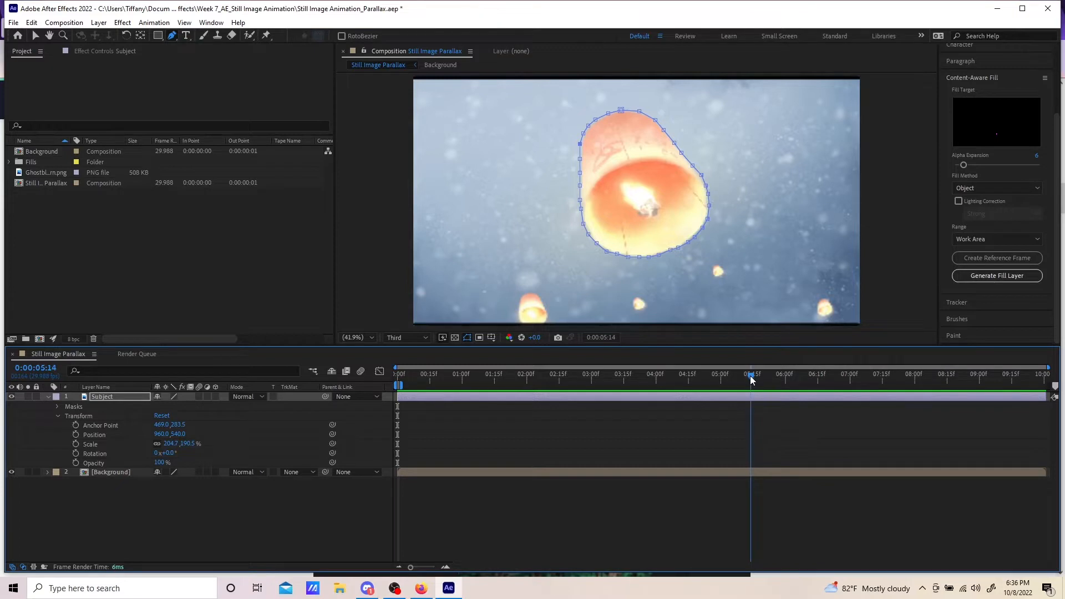
{"action": "left_click_drag", "start_coordinate": [751, 379], "coordinate": [752, 379]}
{"action": "left_click", "coordinate": [75, 435]}
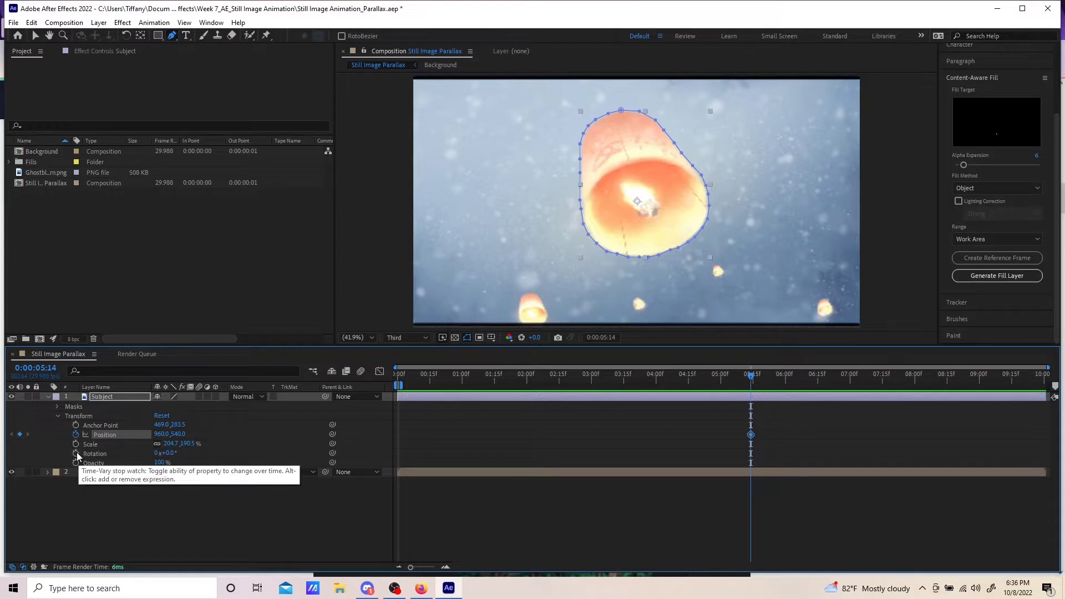
{"action": "left_click", "coordinate": [75, 444]}
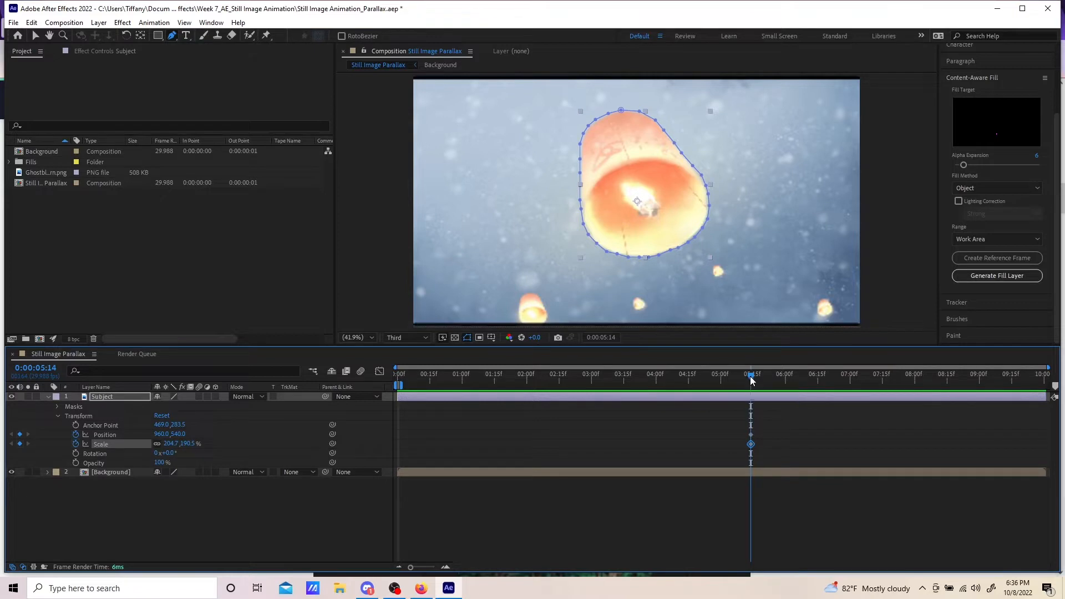
Add a Position keyframe of 1072, 847 for the Subject layer at 0:00:03:20 and preview the lantern's movement
{"action": "left_click_drag", "start_coordinate": [751, 378], "coordinate": [635, 381]}
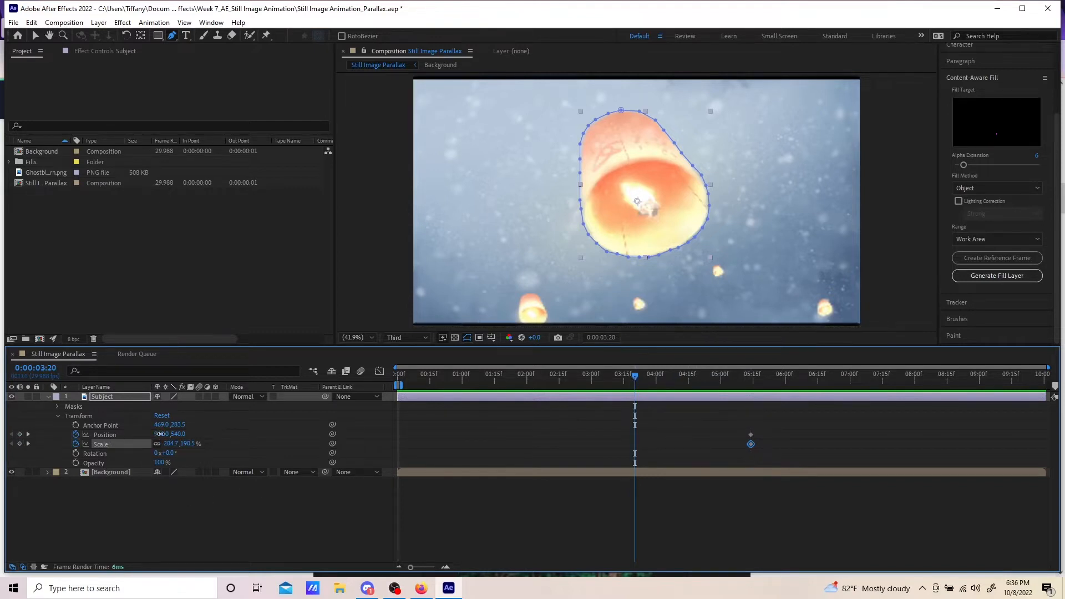
{"action": "left_click_drag", "start_coordinate": [160, 434], "coordinate": [348, 434]}
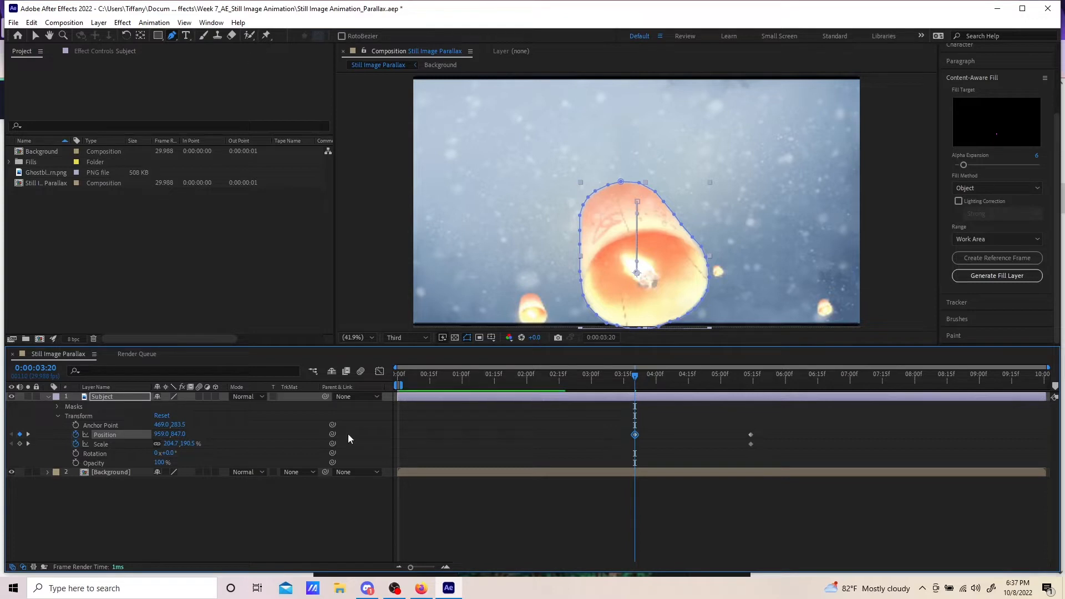
{"action": "left_click_drag", "start_coordinate": [161, 434], "coordinate": [220, 431]}
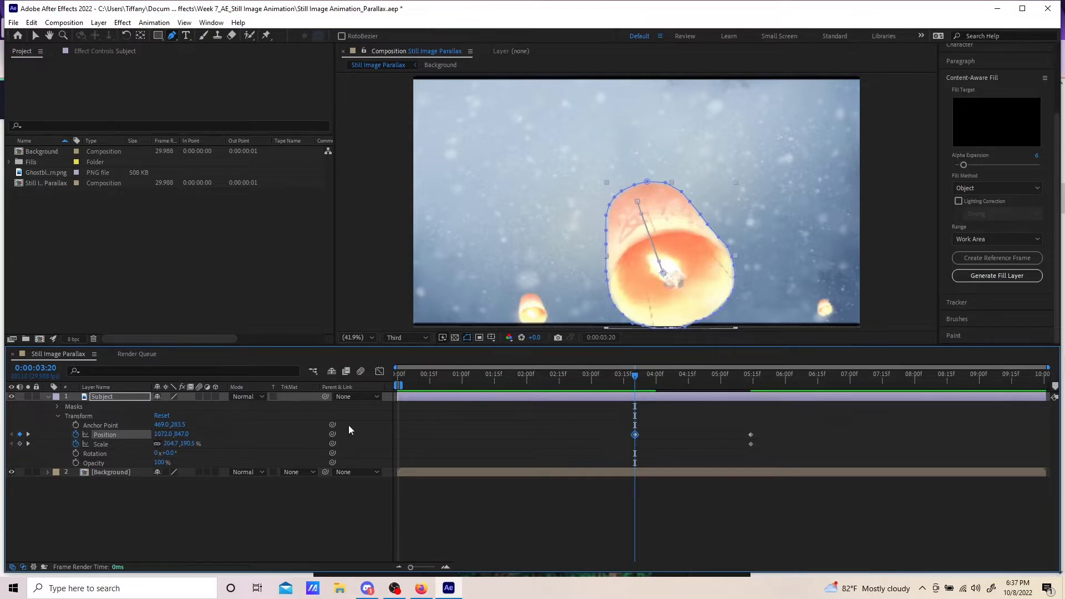
{"action": "key", "text": "space"}
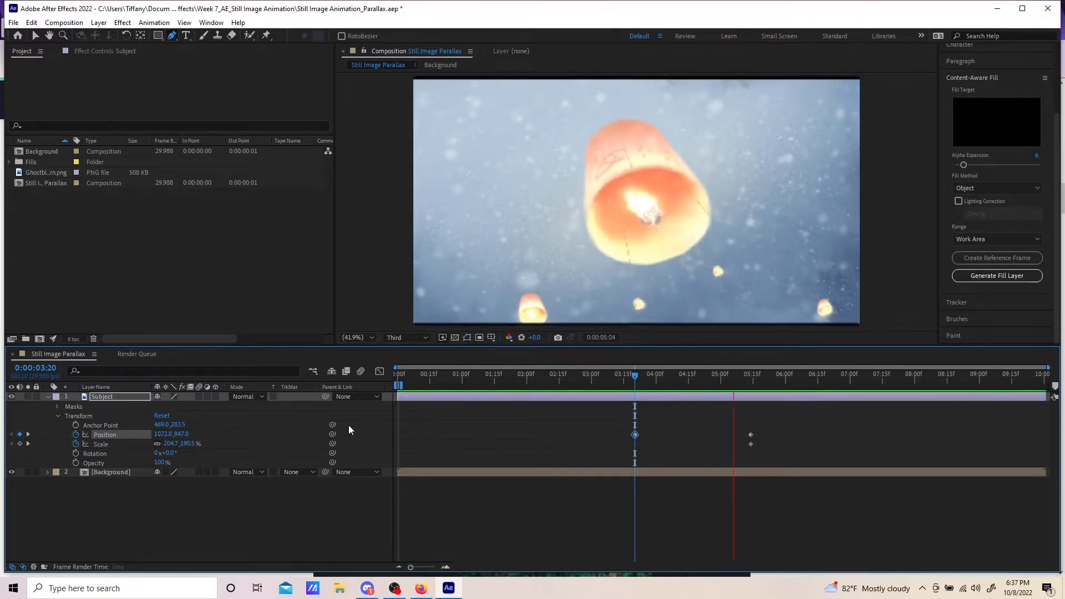
{"action": "key", "text": "space"}
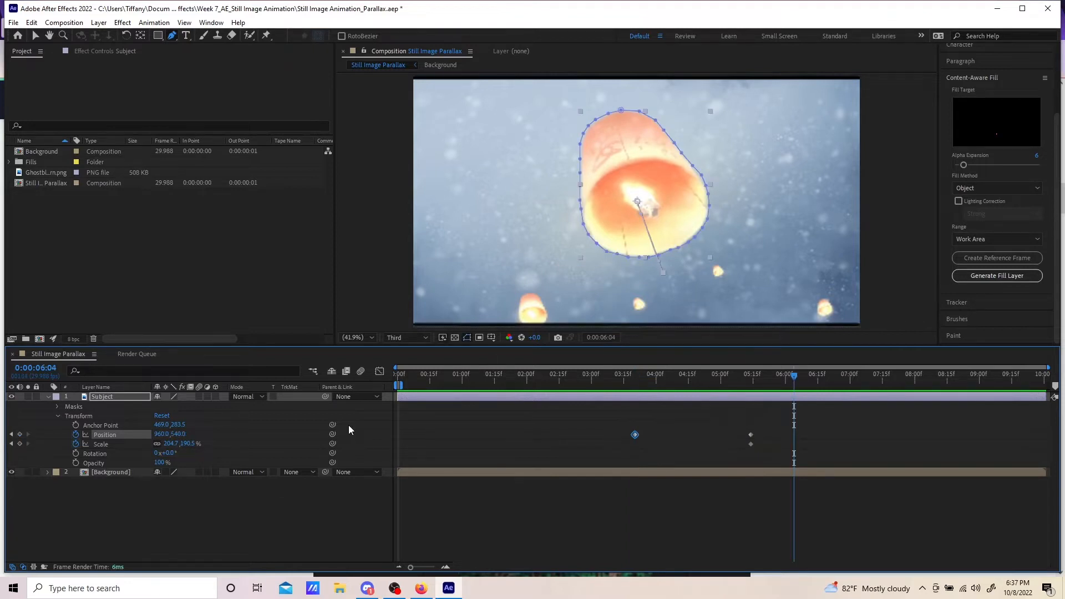
Shift all Subject keyframes earlier together so the first Position keyframe sits exactly on the composition's first frame
{"action": "left_click_drag", "start_coordinate": [610, 385], "coordinate": [516, 438]}
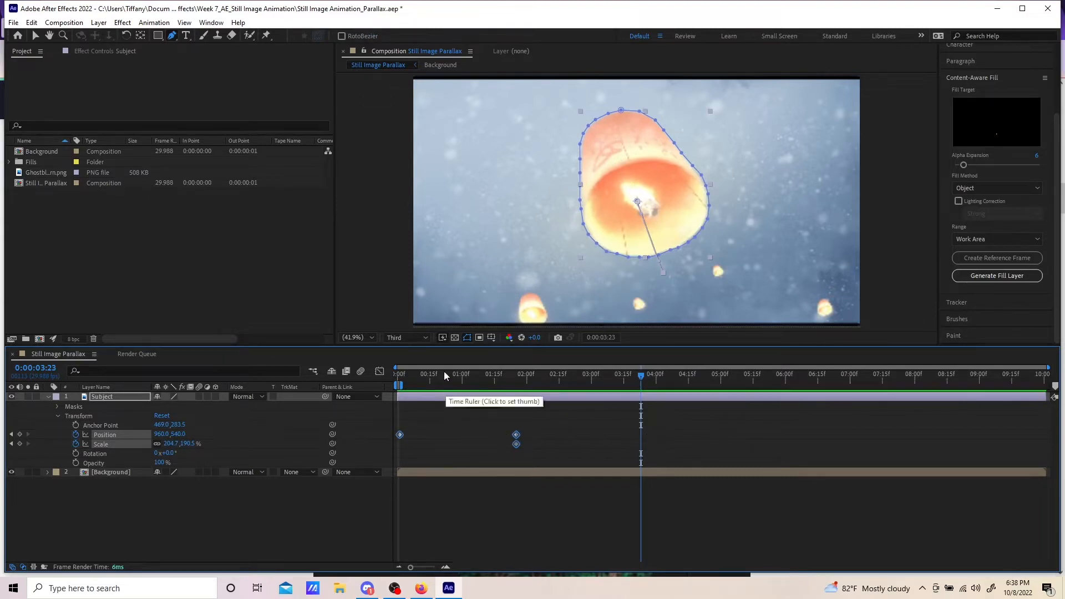
{"action": "left_click_drag", "start_coordinate": [424, 380], "coordinate": [397, 379]}
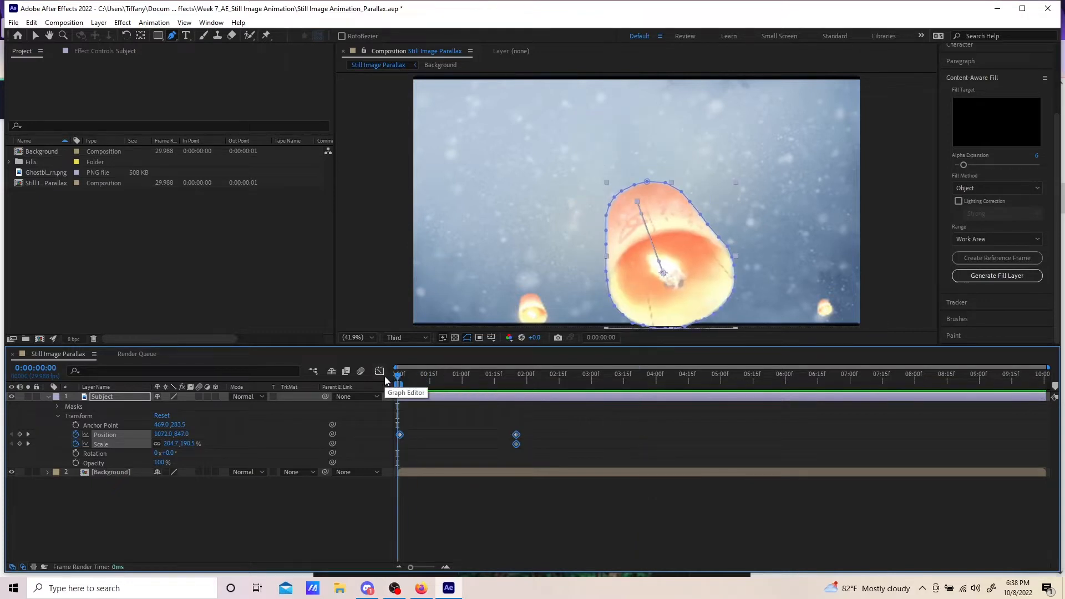
{"action": "key", "text": "space"}
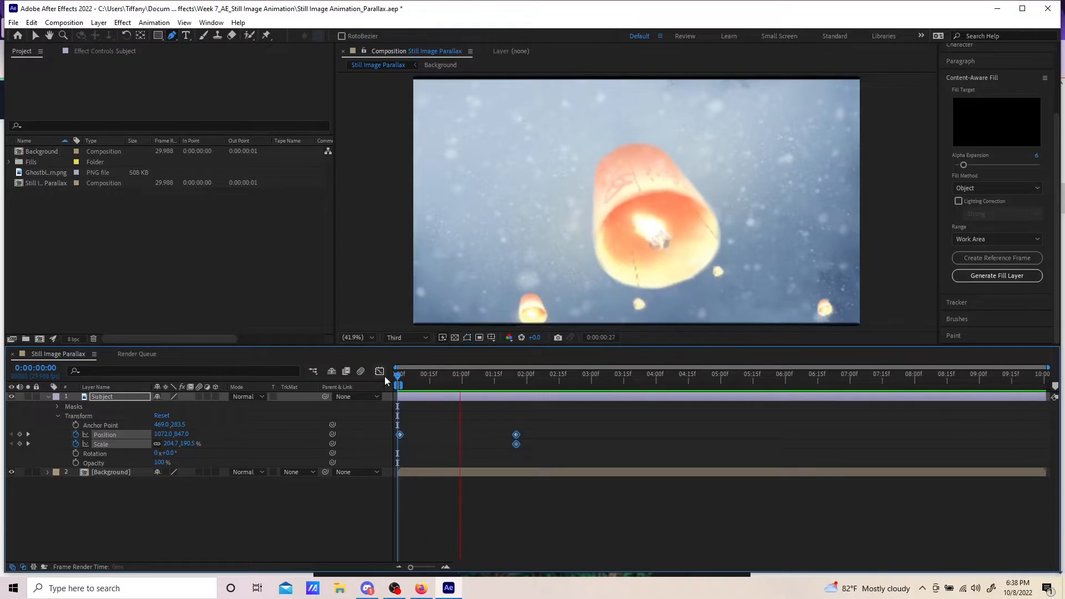
{"action": "key", "text": "space"}
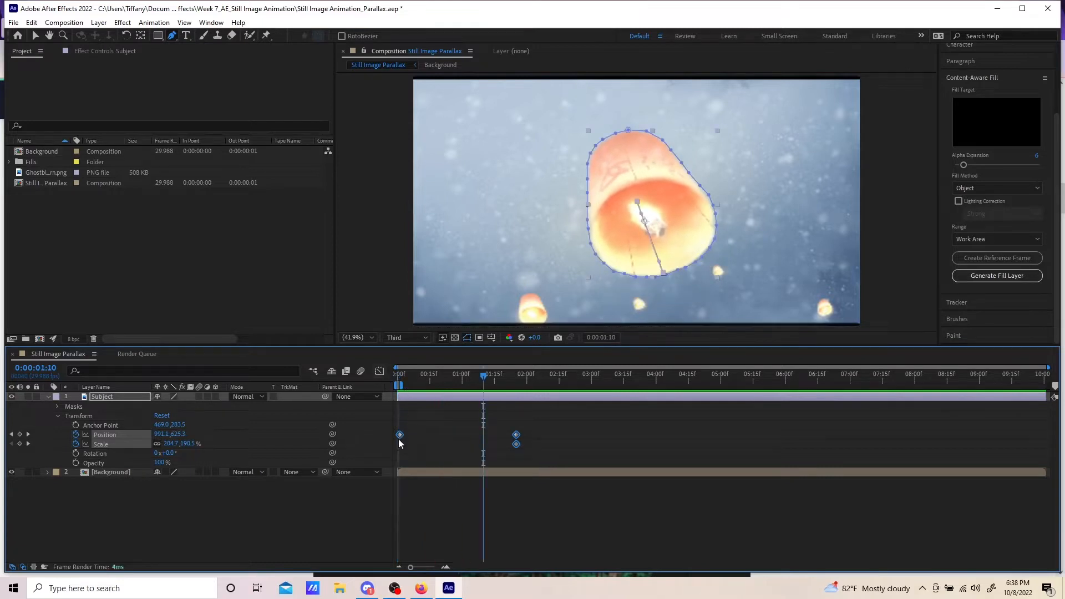
{"action": "left_click_drag", "start_coordinate": [400, 439], "coordinate": [397, 438]}
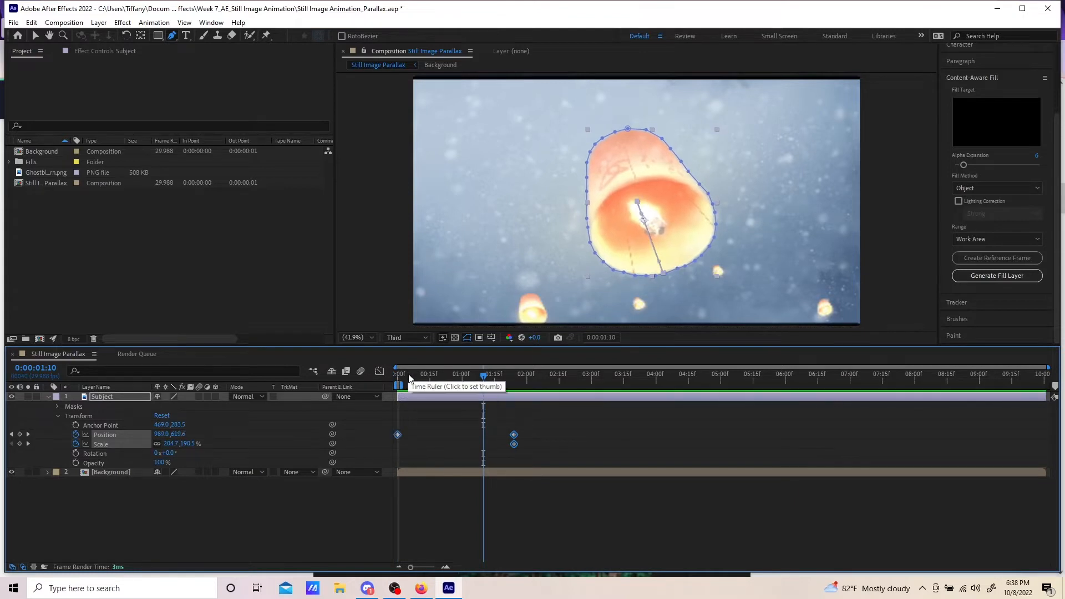
Play and scrub the lantern's rising animation from the first frame to check its motion
{"action": "left_click_drag", "start_coordinate": [410, 375], "coordinate": [375, 382]}
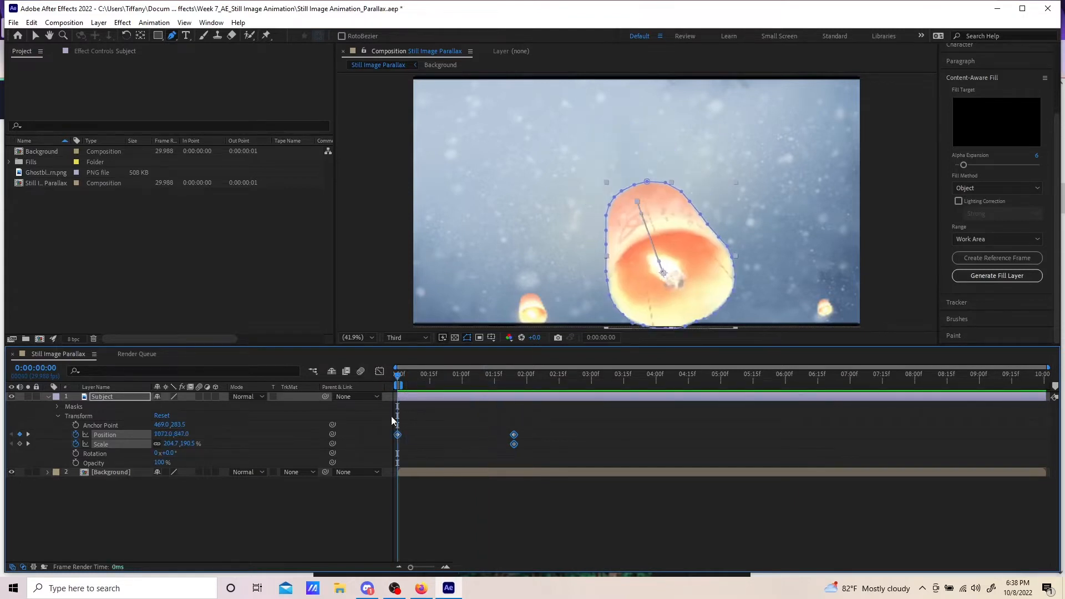
{"action": "key", "text": "space"}
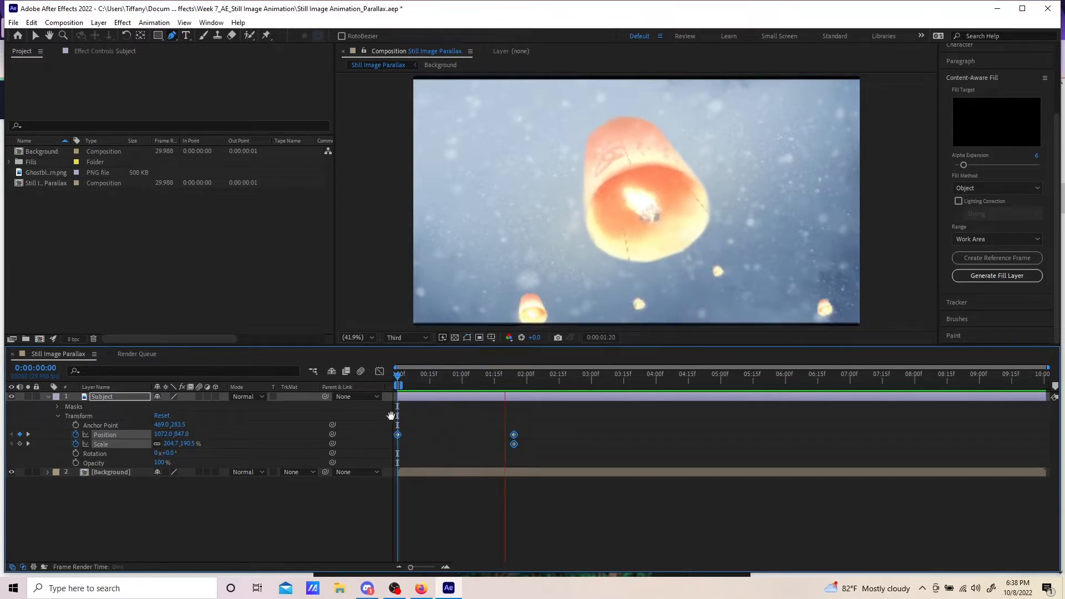
{"action": "key", "text": "space"}
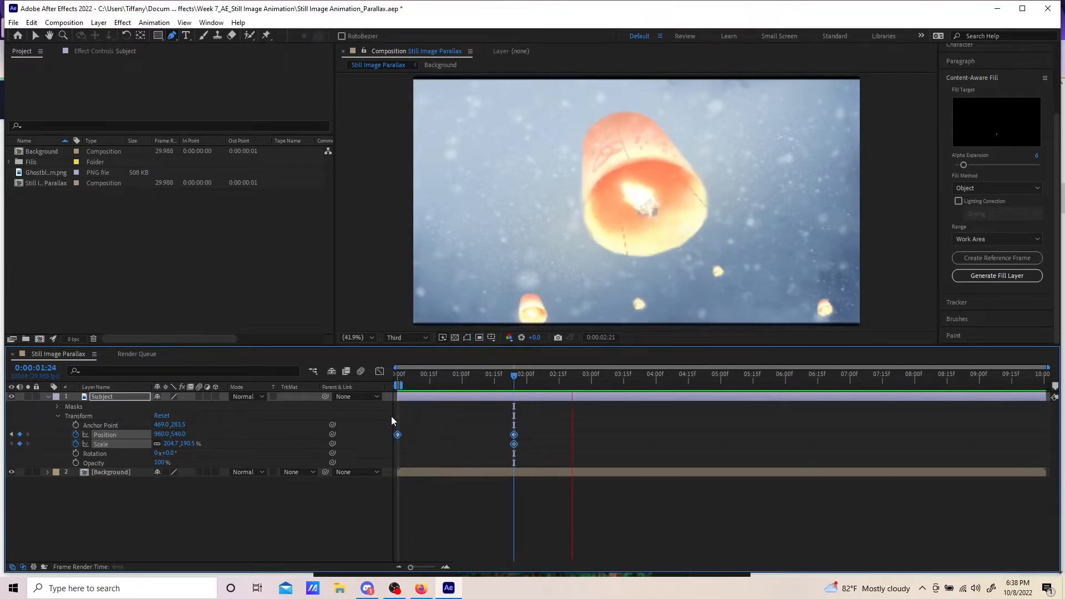
{"action": "key", "text": "space"}
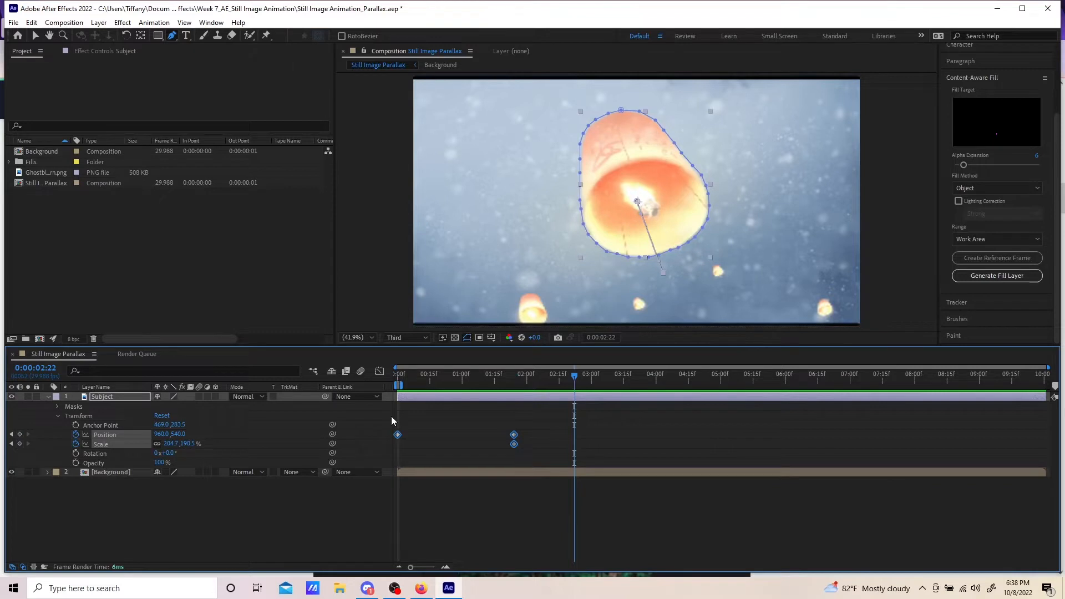
{"action": "left_click_drag", "start_coordinate": [425, 370], "coordinate": [534, 375]}
{"action": "left_click_drag", "start_coordinate": [534, 375], "coordinate": [369, 375]}
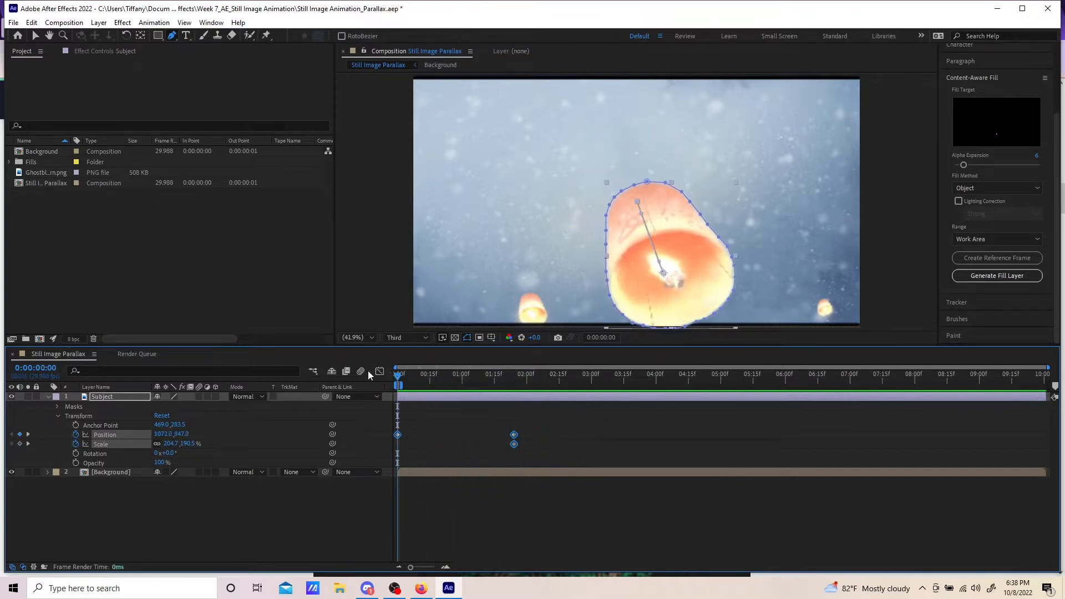
{"action": "key", "text": "space"}
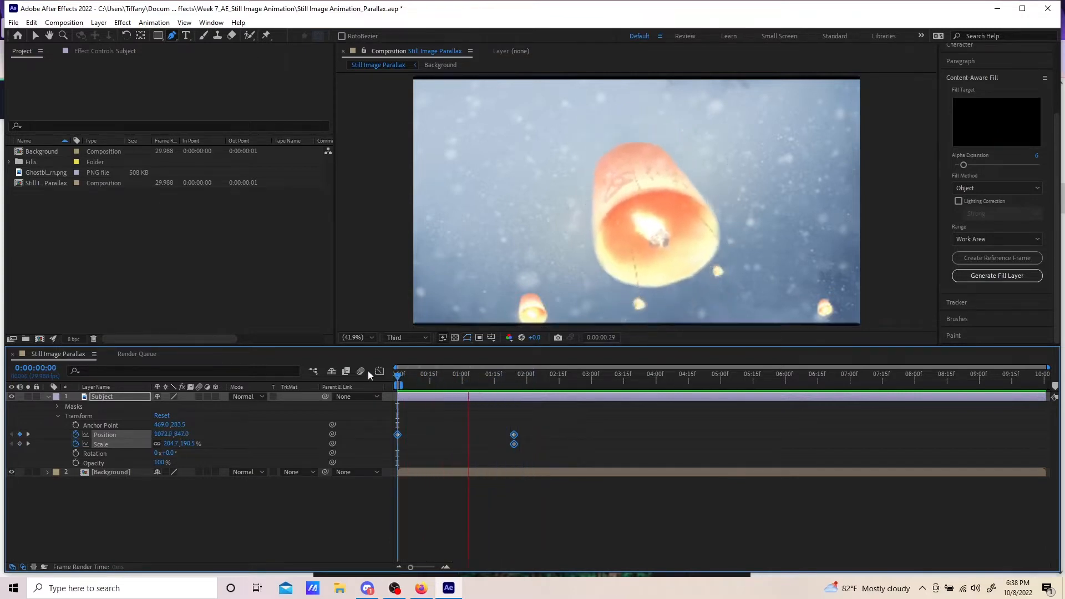
{"action": "key", "text": "space"}
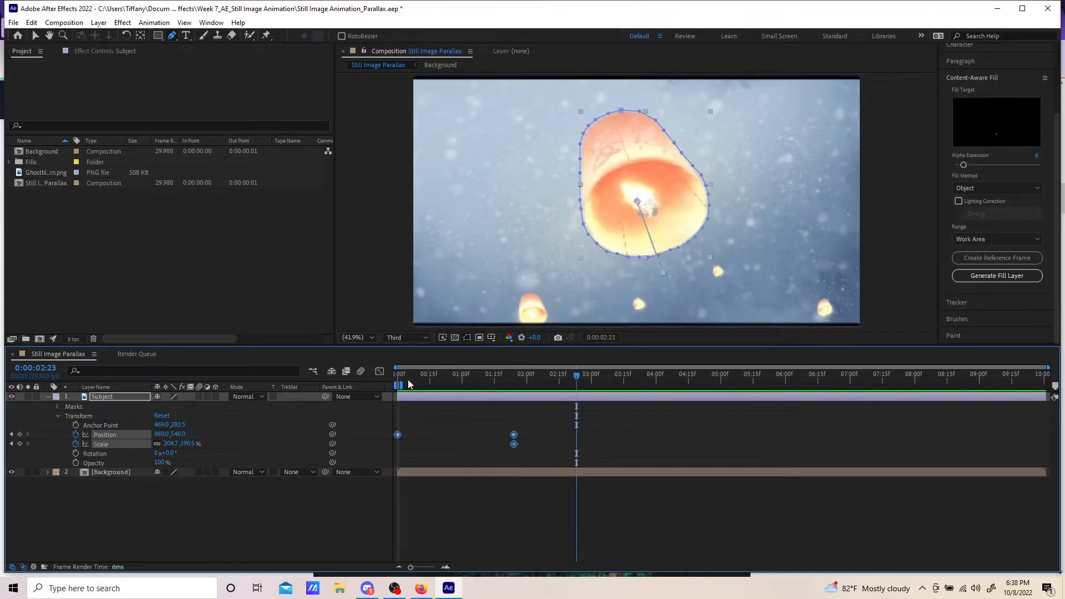
Raise the lantern's Position keyframes together, setting the first-frame Position to 1072, 822, and preview the animation
{"action": "left_click_drag", "start_coordinate": [414, 384], "coordinate": [381, 382]}
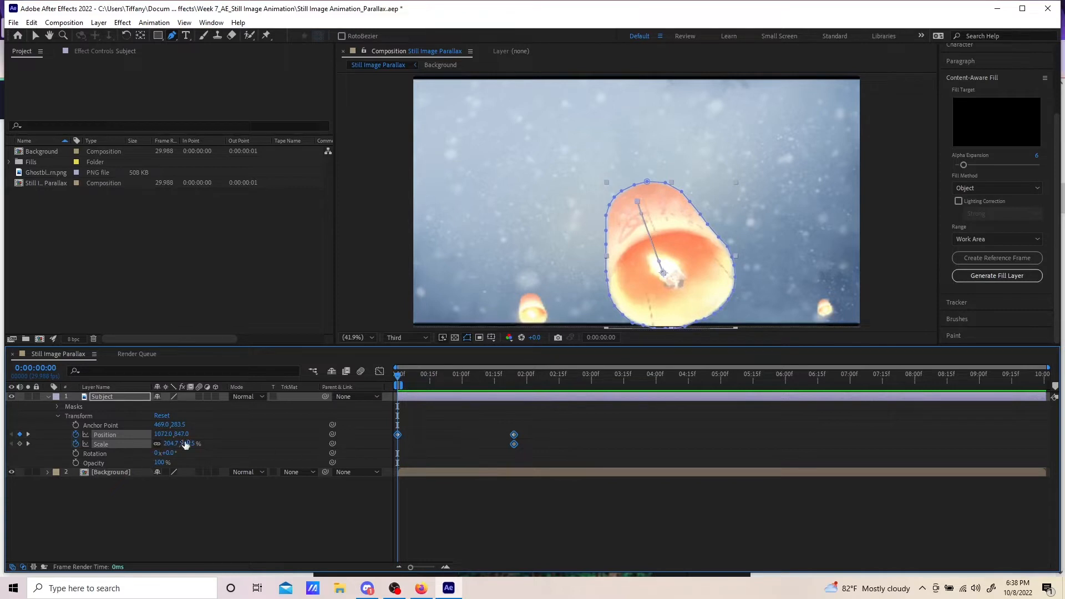
{"action": "left_click_drag", "start_coordinate": [179, 439], "coordinate": [184, 436]}
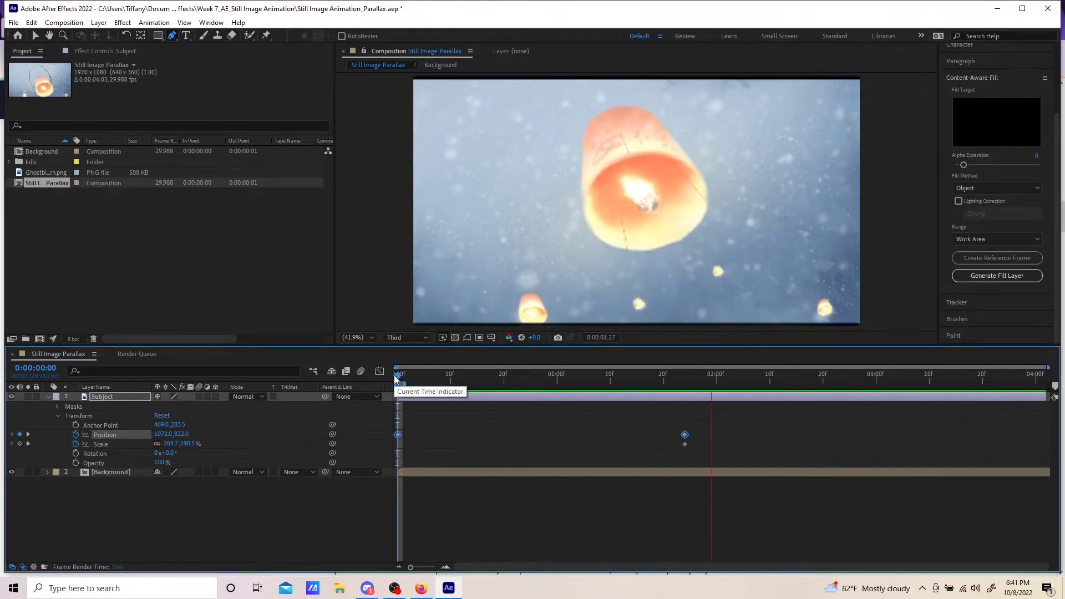
{"action": "key", "text": "space"}
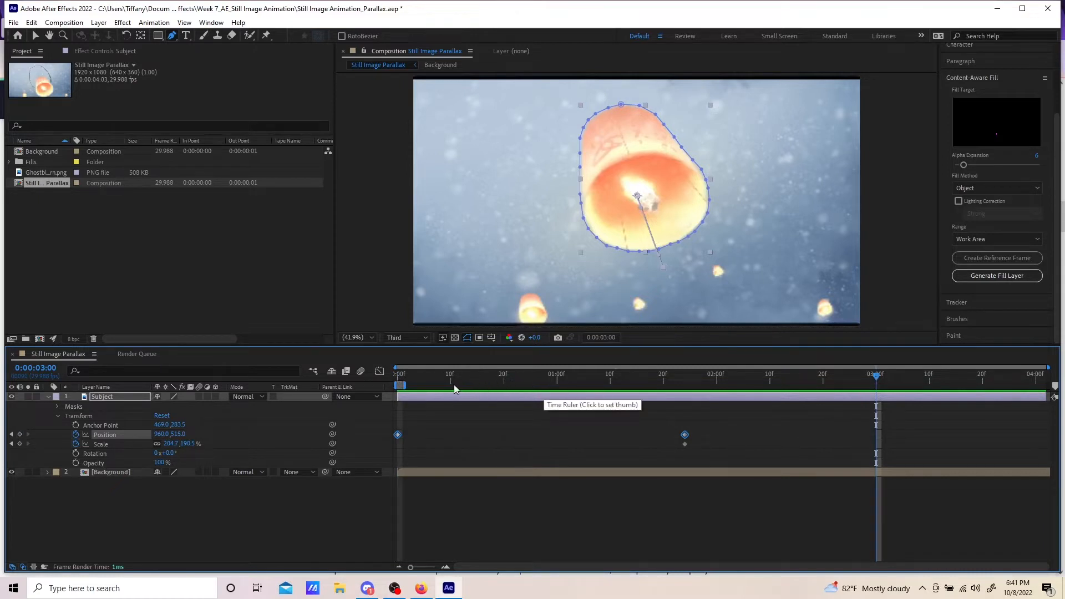
Shorten the Still Image Parallax composition by setting its duration to 0:00:03:03
{"action": "left_click", "coordinate": [47, 396]}
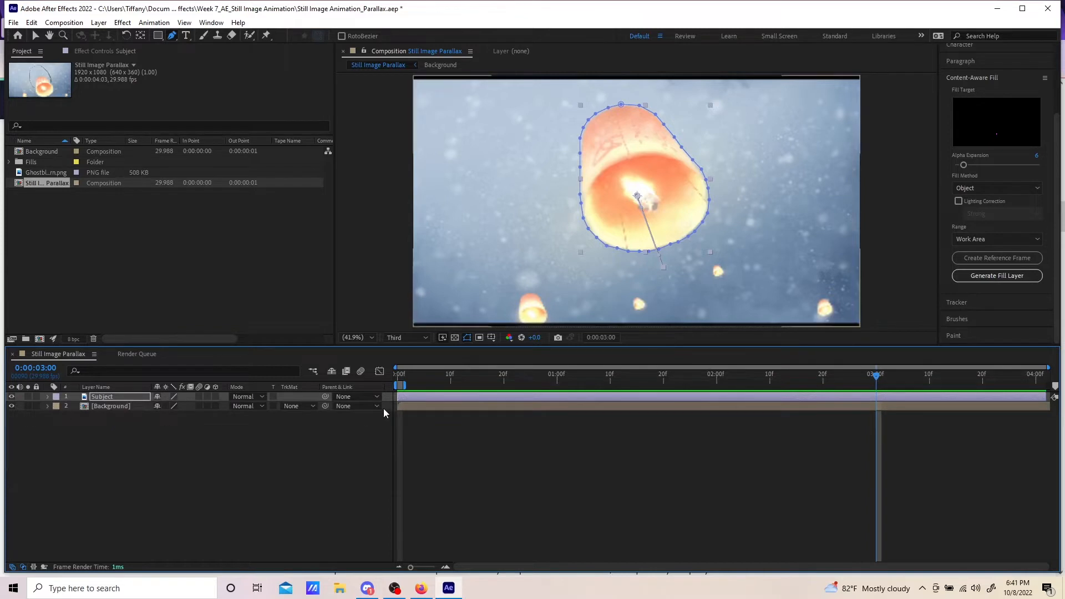
{"action": "right_click", "coordinate": [40, 183]}
{"action": "left_click", "coordinate": [66, 192]}
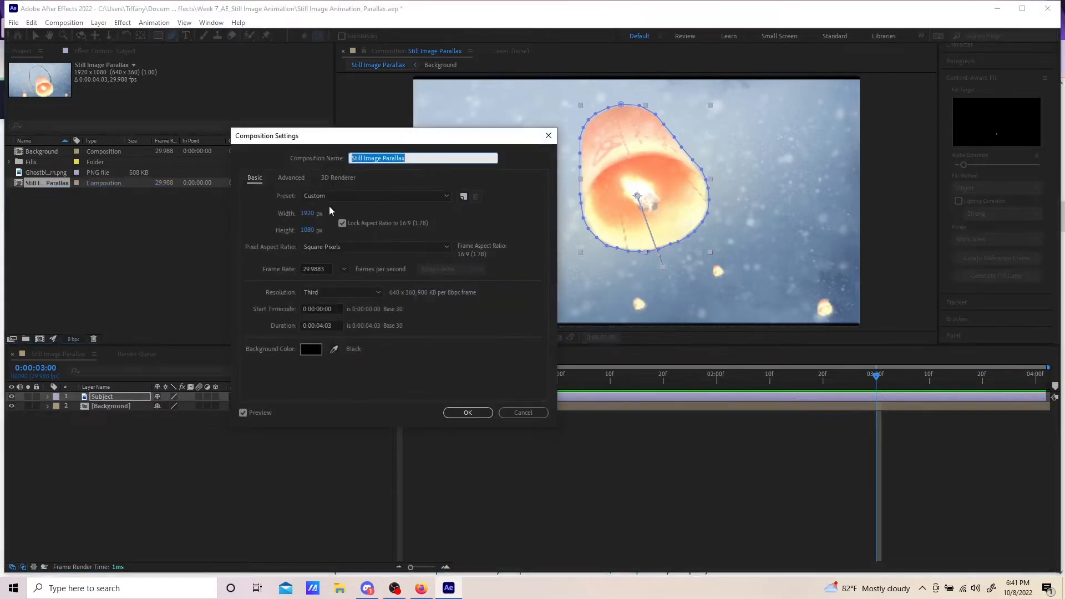
{"action": "left_click", "coordinate": [324, 325]}
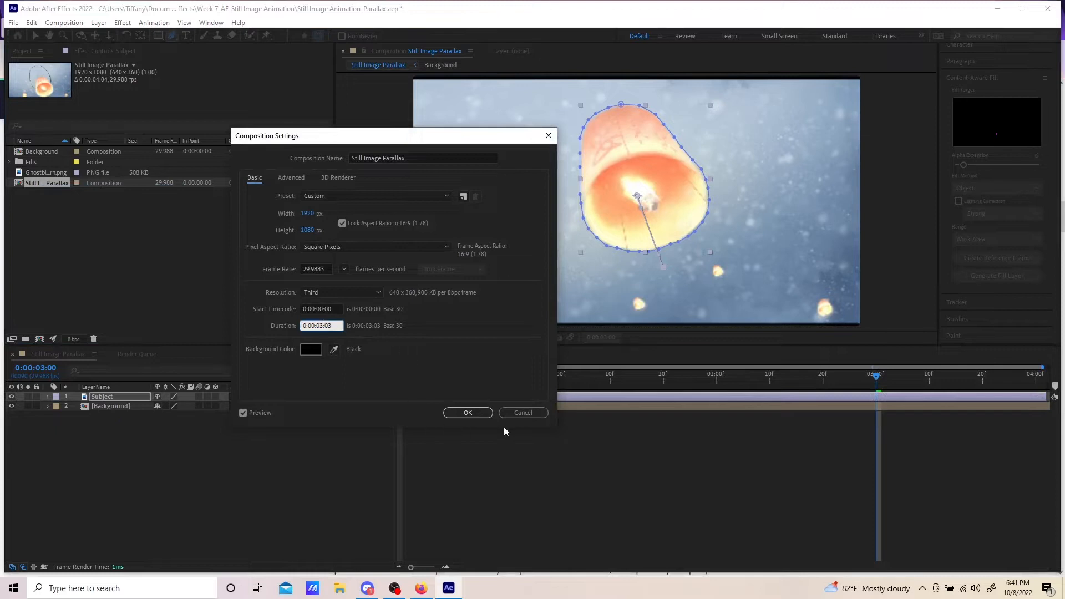
{"action": "left_click", "coordinate": [474, 416]}
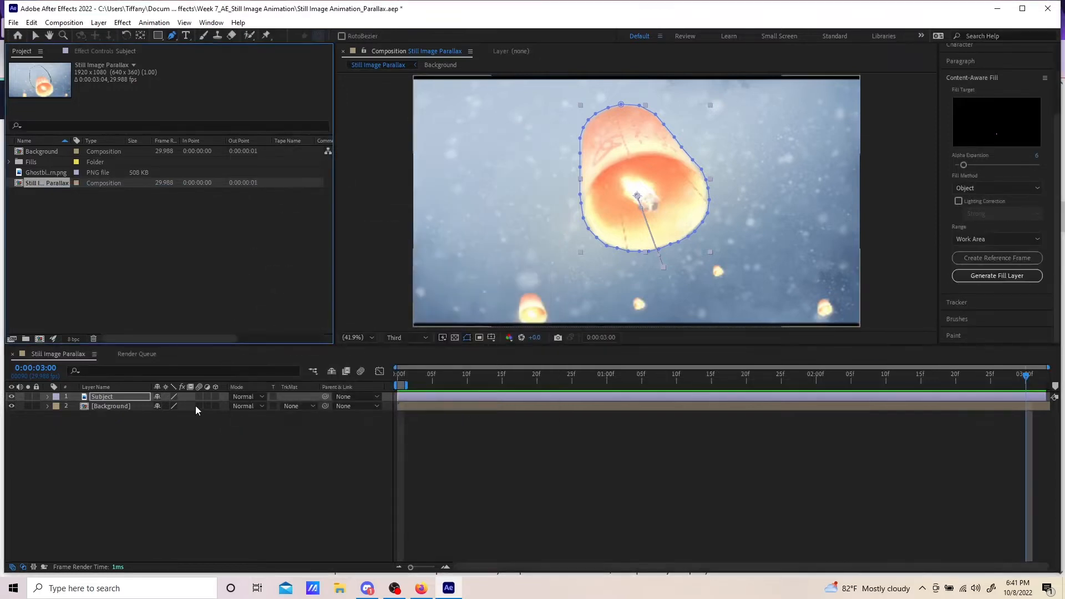
Expand the Subject layer's keyframed properties and play the lantern animation from the first frame to check its timing
{"action": "left_click", "coordinate": [48, 397]}
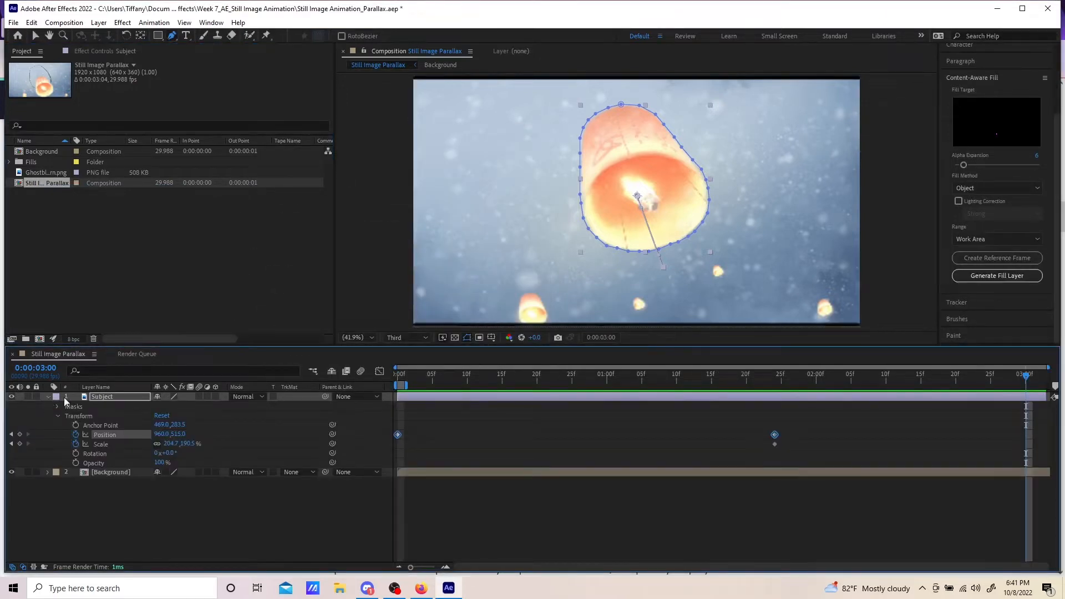
{"action": "left_click_drag", "start_coordinate": [469, 384], "coordinate": [341, 378]}
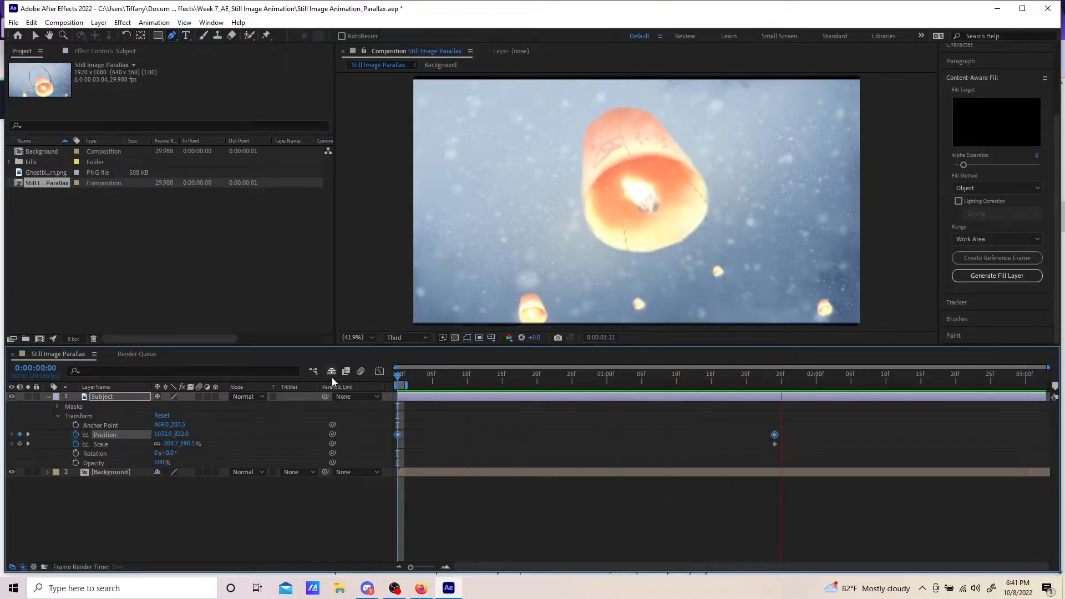
{"action": "key", "text": "space"}
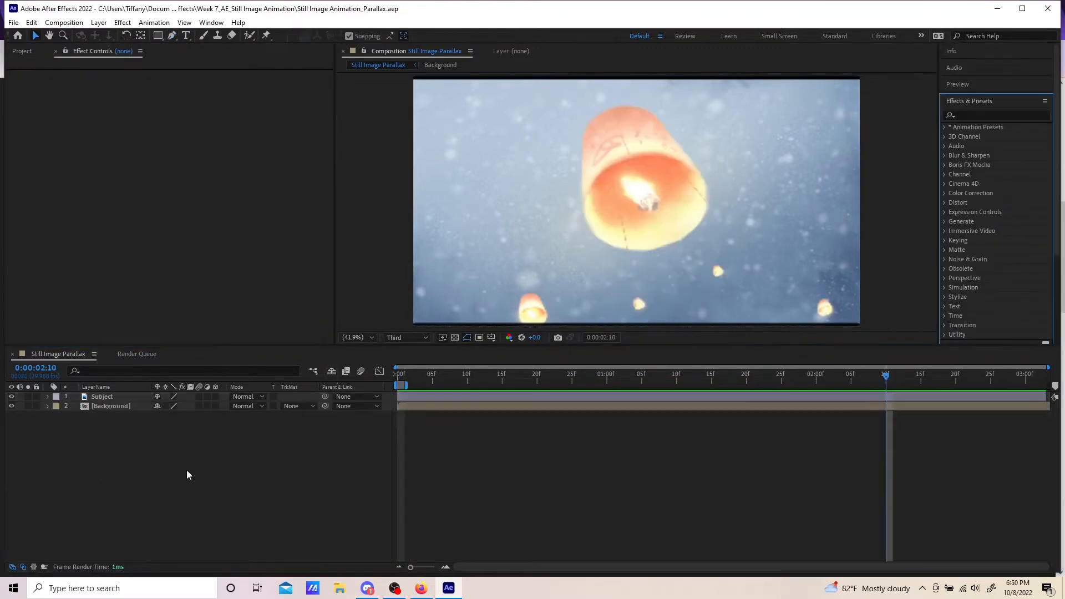
Create a black 1920 x 1080 solid layer named Snowfall in the Still Image Parallax composition
{"action": "right_click", "coordinate": [181, 466]}
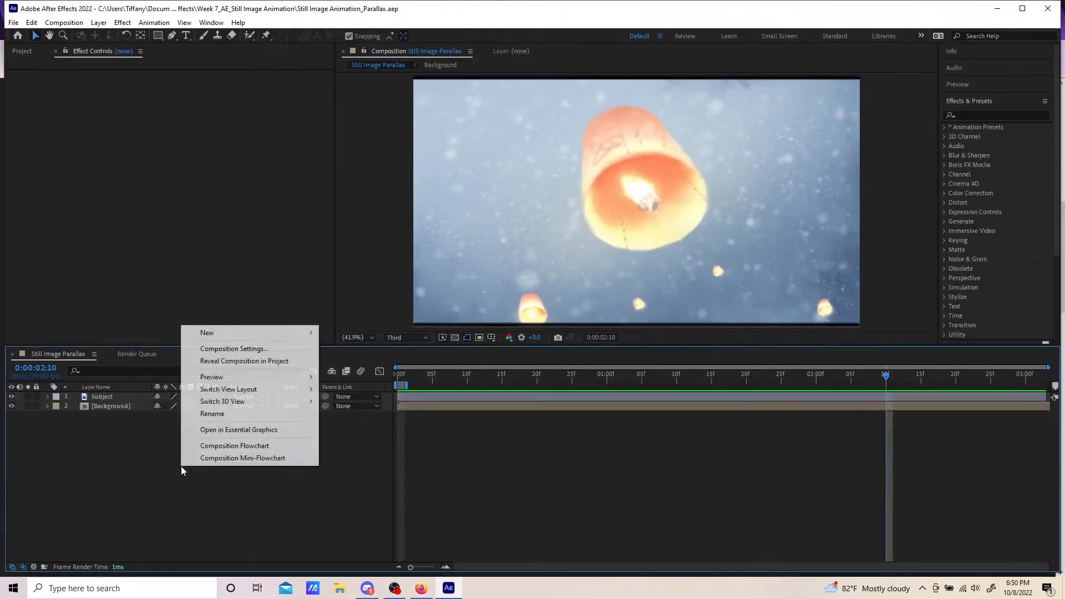
{"action": "mouse_move", "coordinate": [207, 333]}
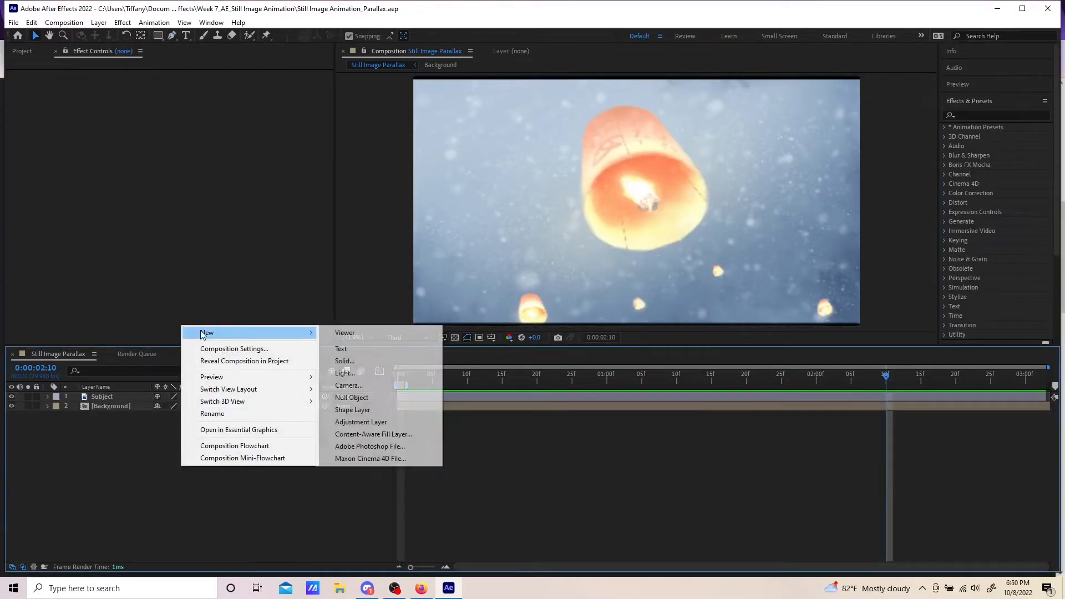
{"action": "left_click", "coordinate": [355, 361]}
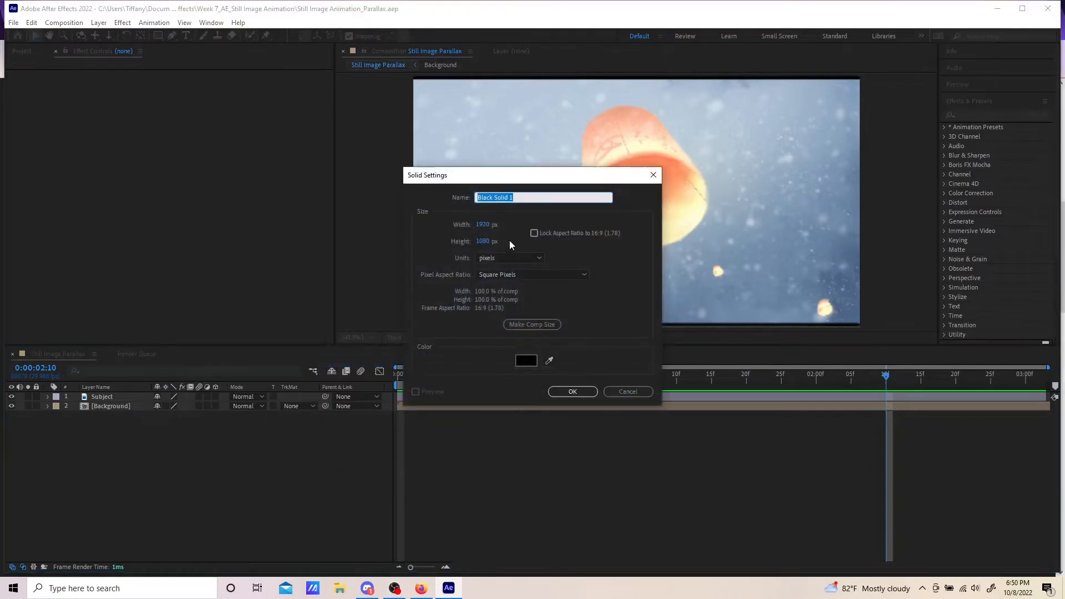
{"action": "type", "text": "Snowfall"}
{"action": "left_click", "coordinate": [573, 390]}
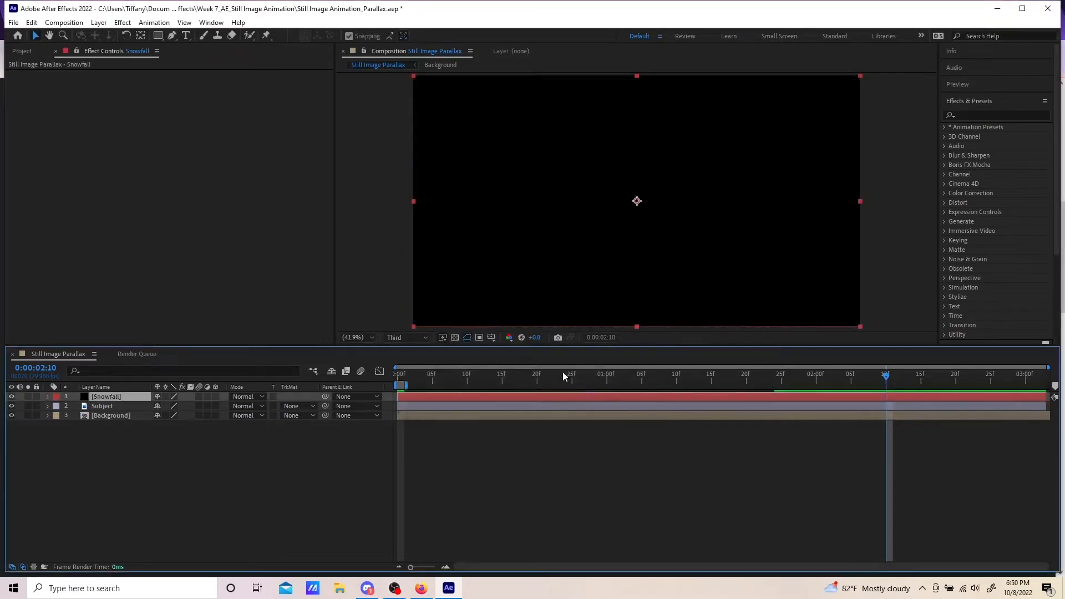
Apply the CC Snowfall effect to the Snowfall layer and set its Flakes to 1000
{"action": "left_click", "coordinate": [1001, 115]}
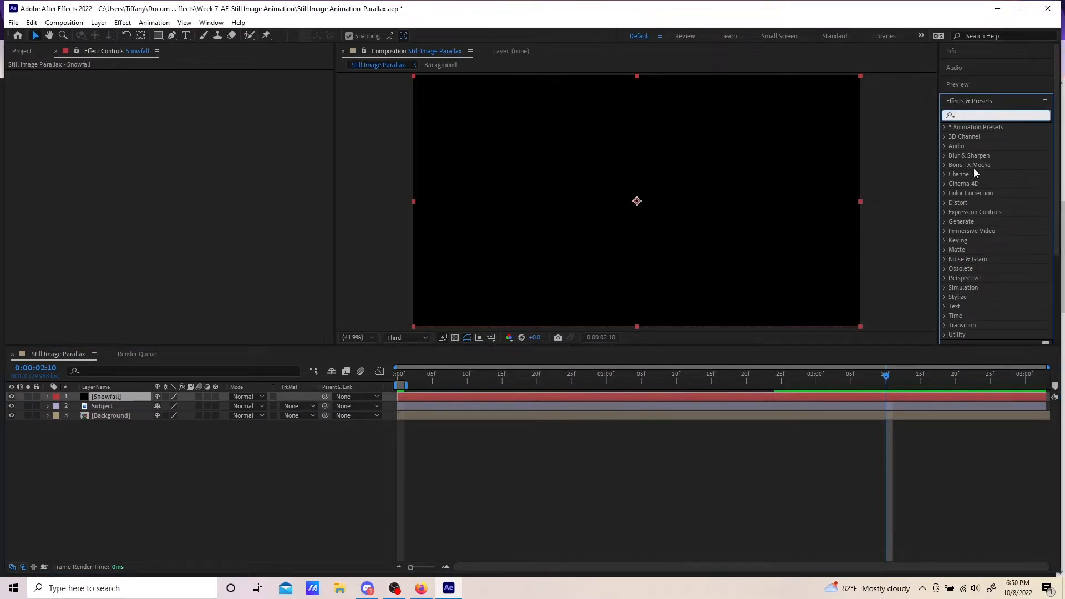
{"action": "type", "text": "snow"}
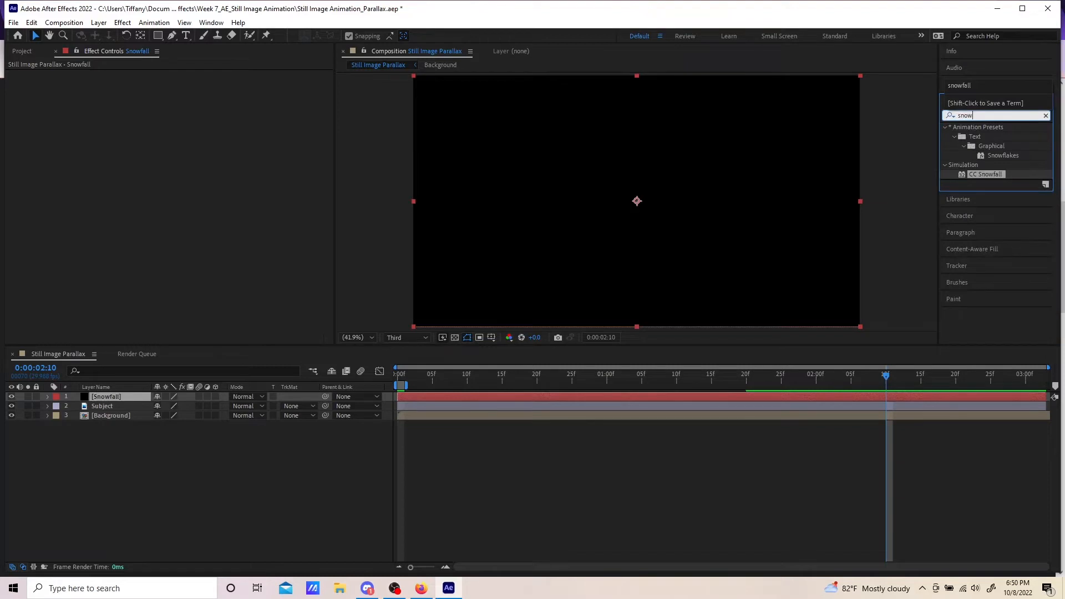
{"action": "left_click_drag", "start_coordinate": [993, 175], "coordinate": [117, 396]}
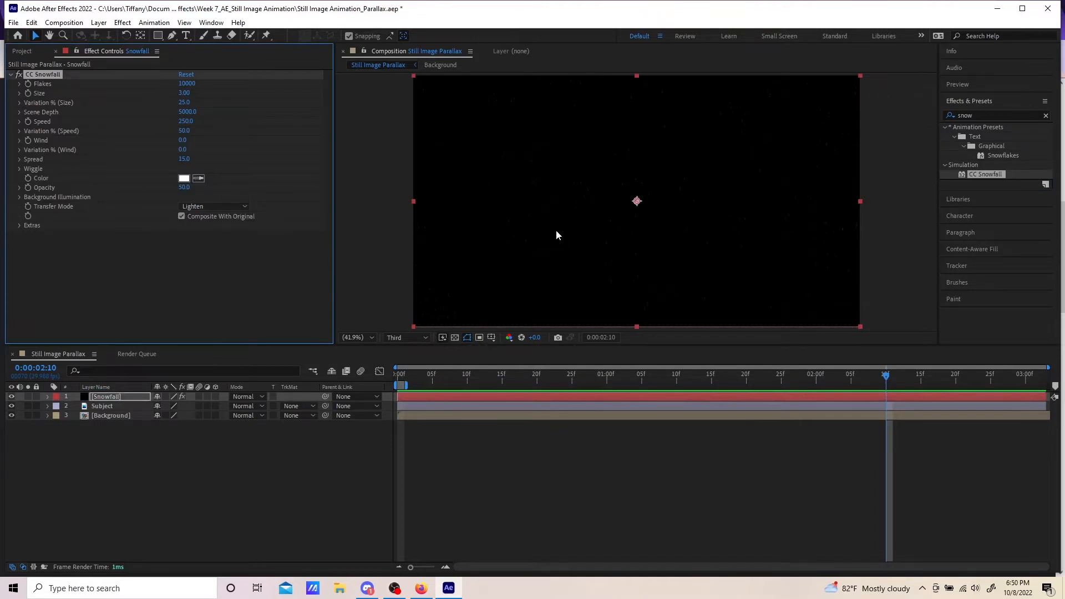
{"action": "left_click", "coordinate": [194, 84]}
{"action": "type", "text": "100"}
{"action": "key", "text": "Return"}
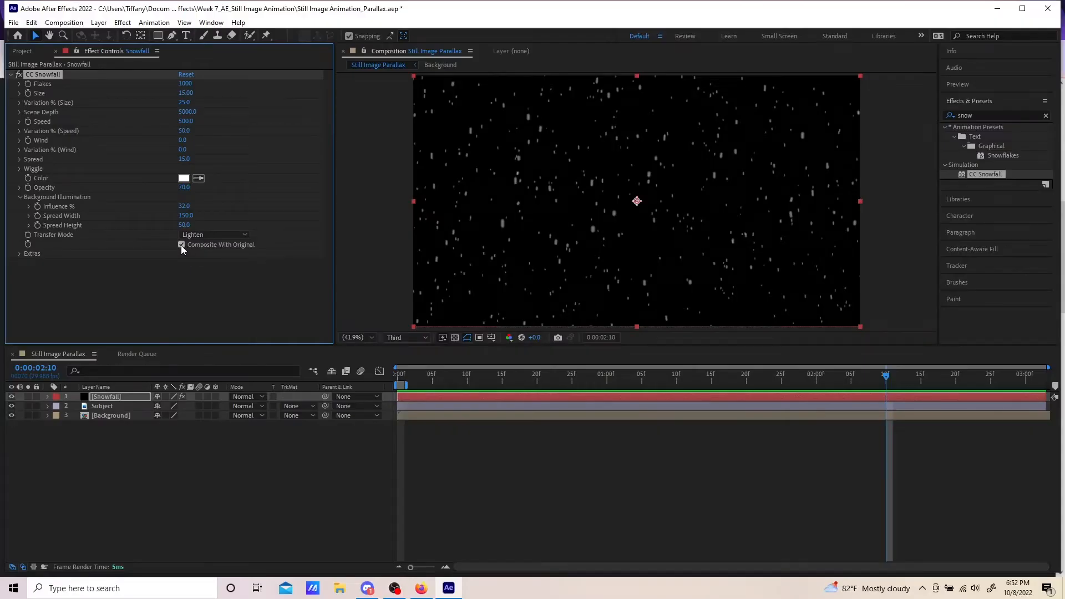
Turn off Composite With Original in CC Snowfall, set Background Illumination Influence to 0%, and preview the snow from the first frame
{"action": "left_click", "coordinate": [181, 245]}
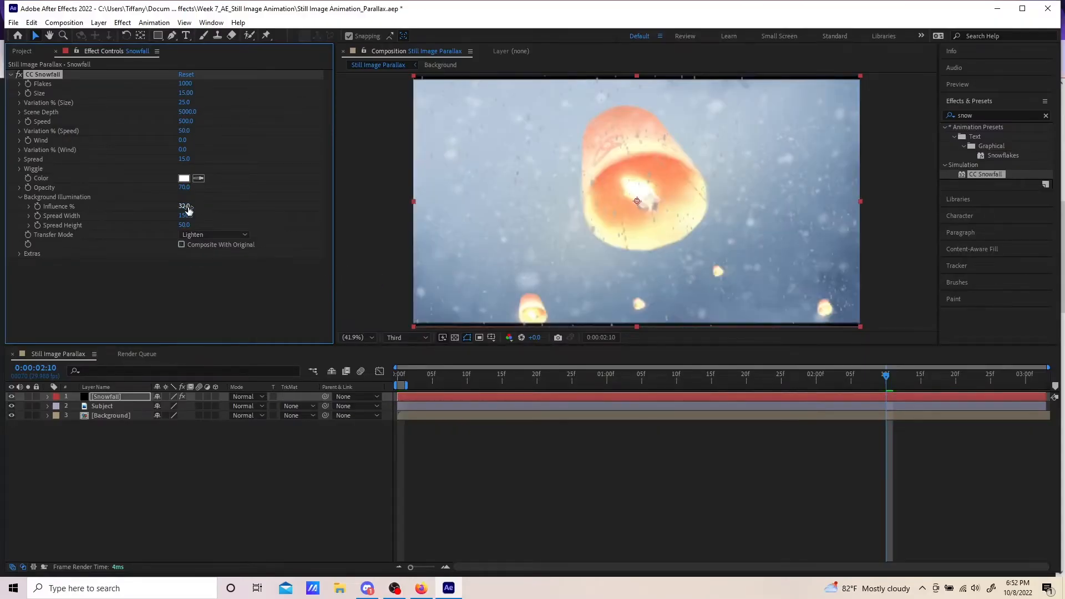
{"action": "left_click_drag", "start_coordinate": [187, 207], "coordinate": [151, 207]}
{"action": "left_click_drag", "start_coordinate": [425, 371], "coordinate": [385, 385]}
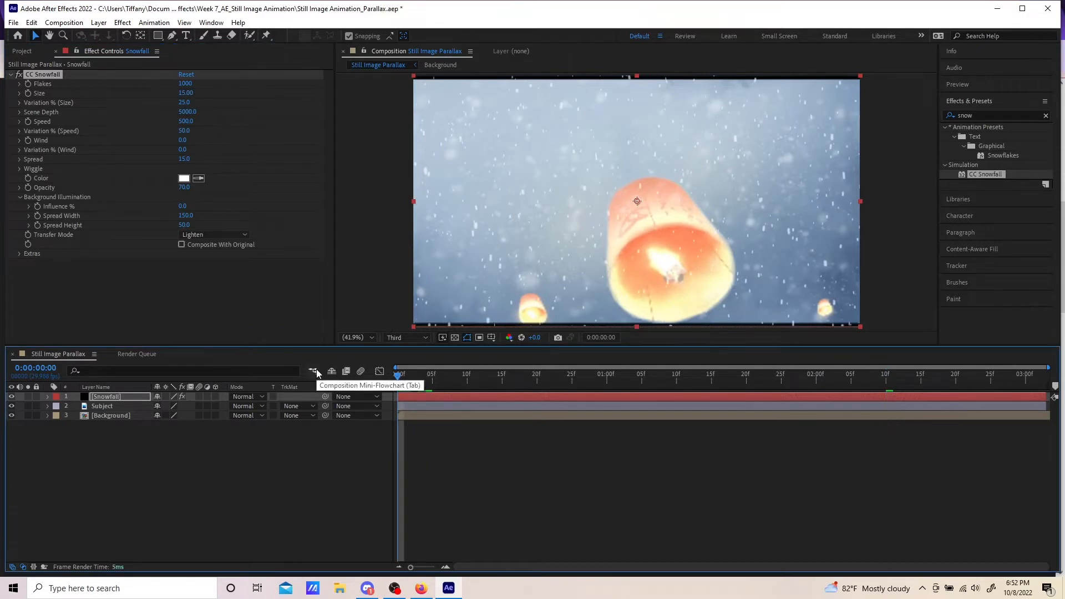
{"action": "key", "text": "space"}
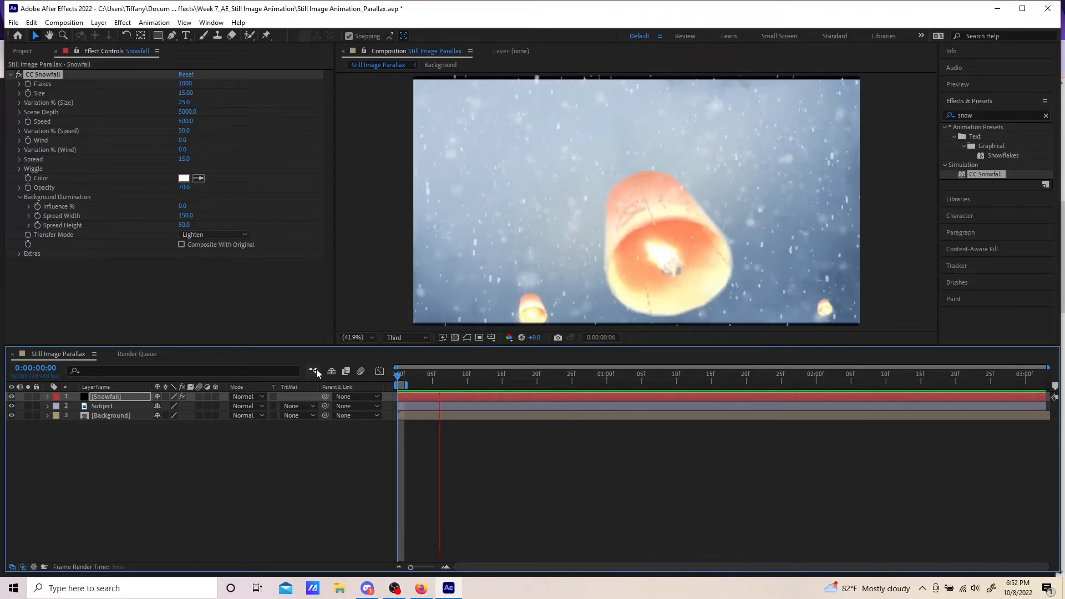
{"action": "key", "text": "space"}
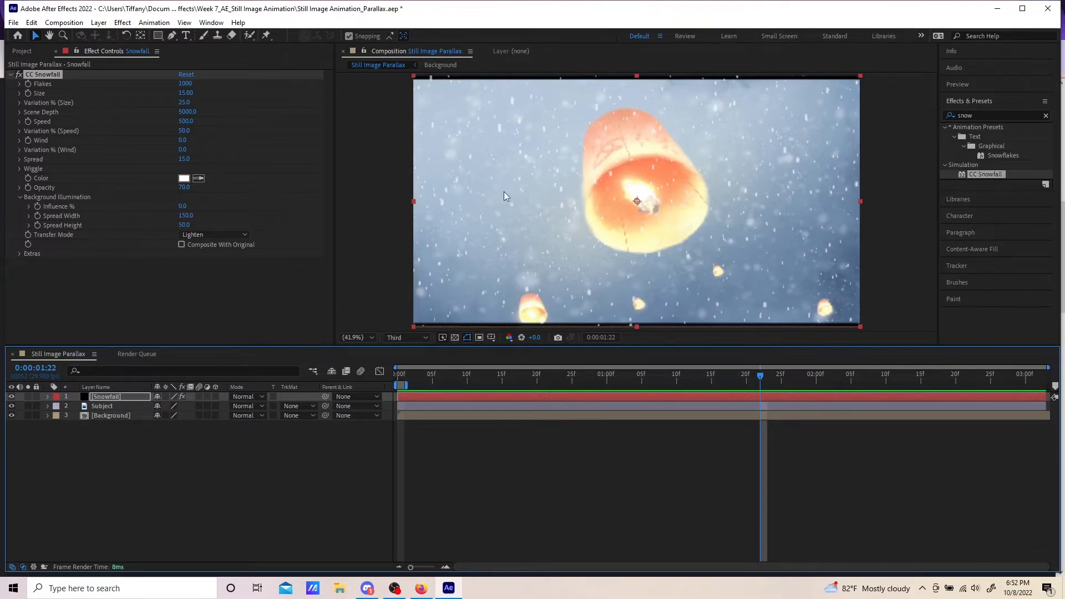
Set the CC Snowfall Opacity to 80 and preview the falling snow from the first frame
{"action": "left_click", "coordinate": [184, 187]}
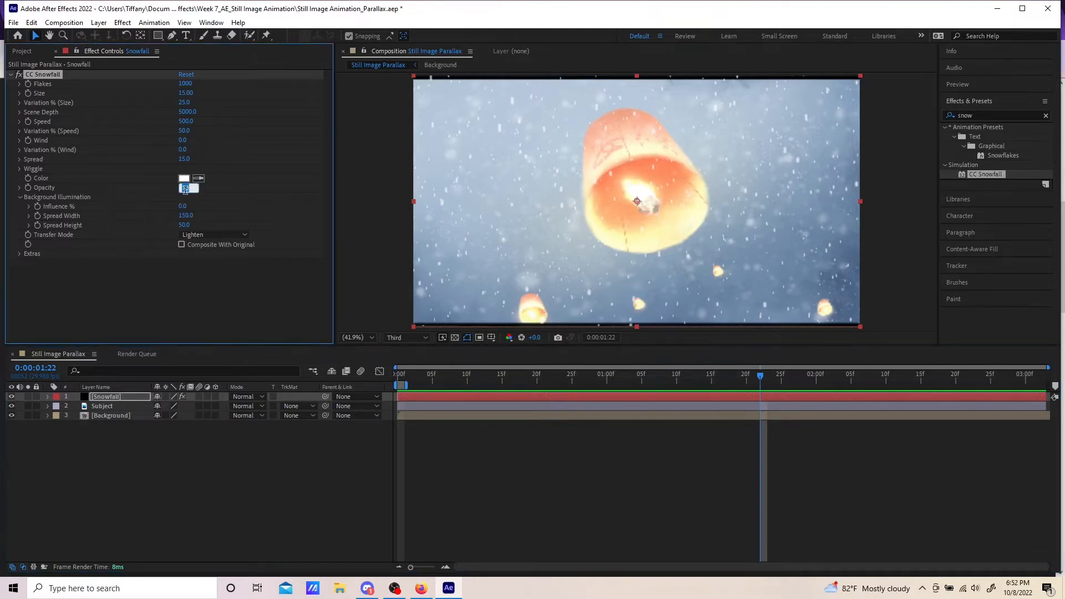
{"action": "type", "text": "81"}
{"action": "key", "text": "BackSpace"}
{"action": "type", "text": "0"}
{"action": "key", "text": "Return"}
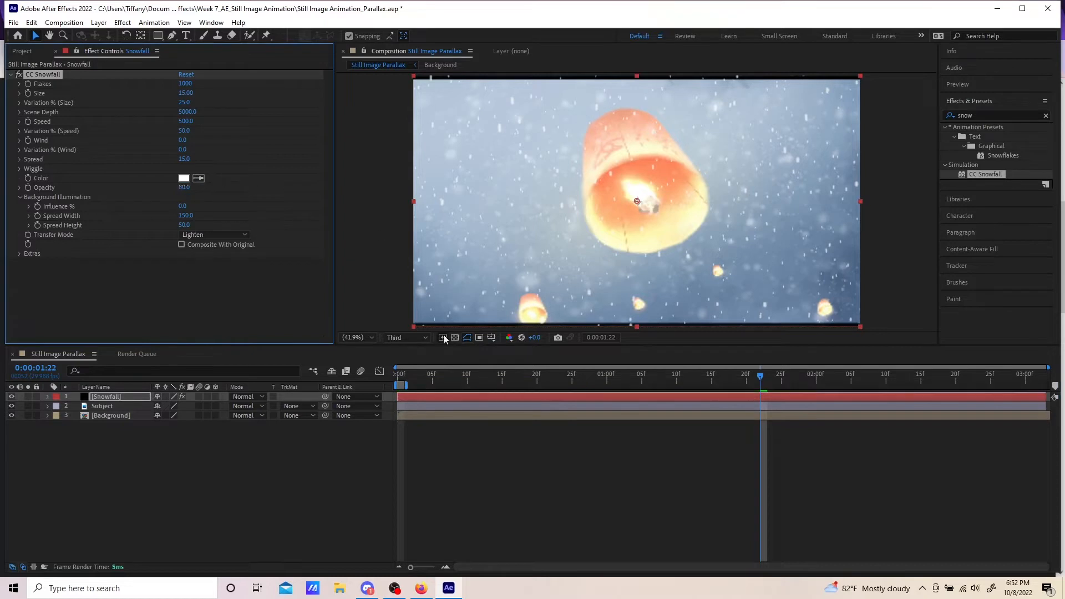
{"action": "left_click_drag", "start_coordinate": [420, 379], "coordinate": [365, 377]}
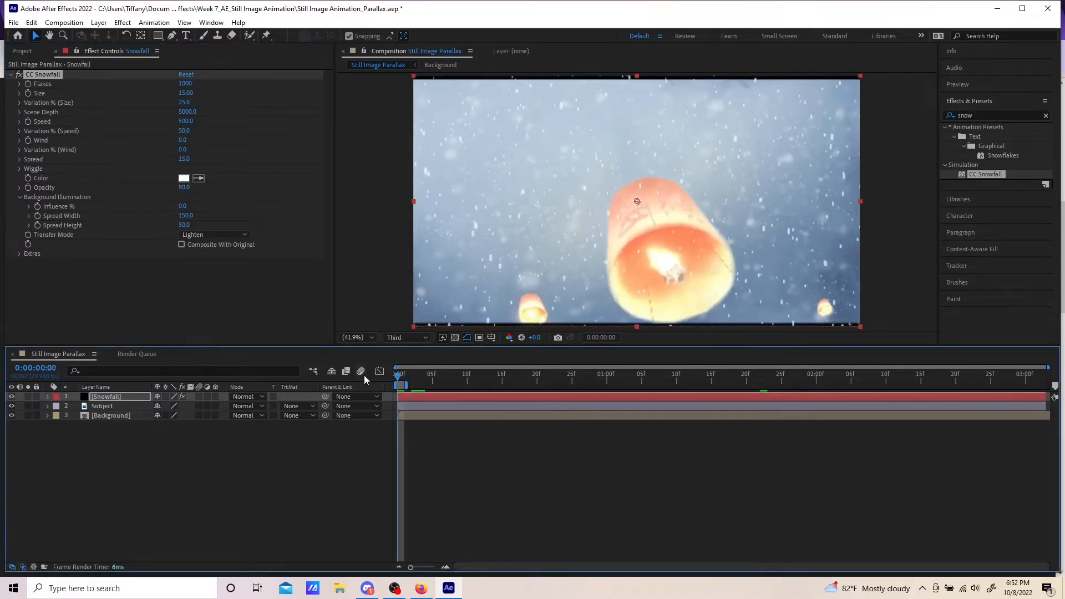
{"action": "key", "text": "space"}
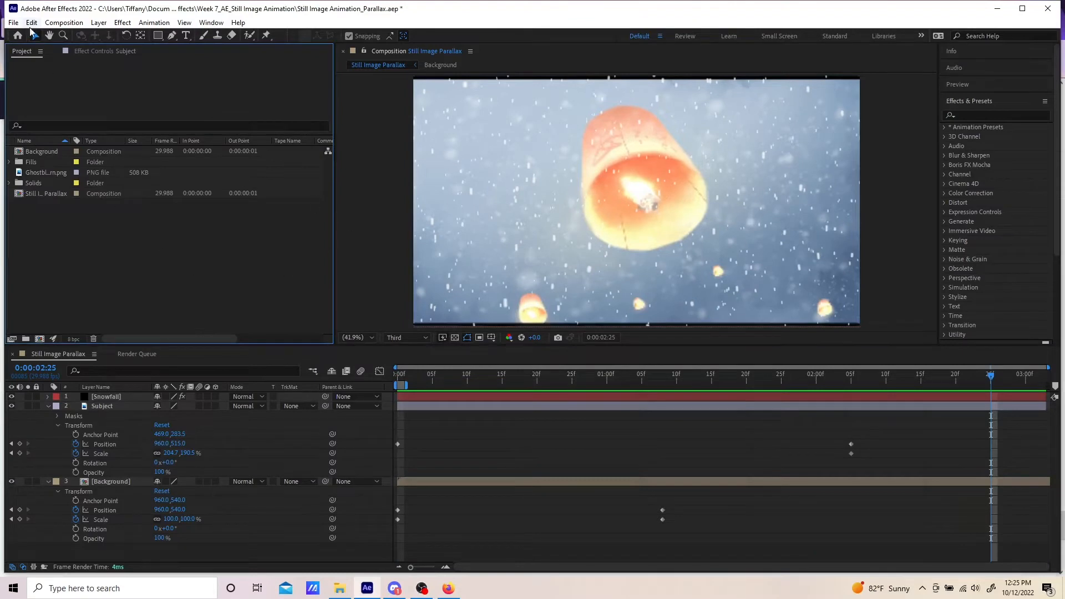
Add the Still Image Parallax composition to the Render Queue
{"action": "left_click", "coordinate": [13, 23]}
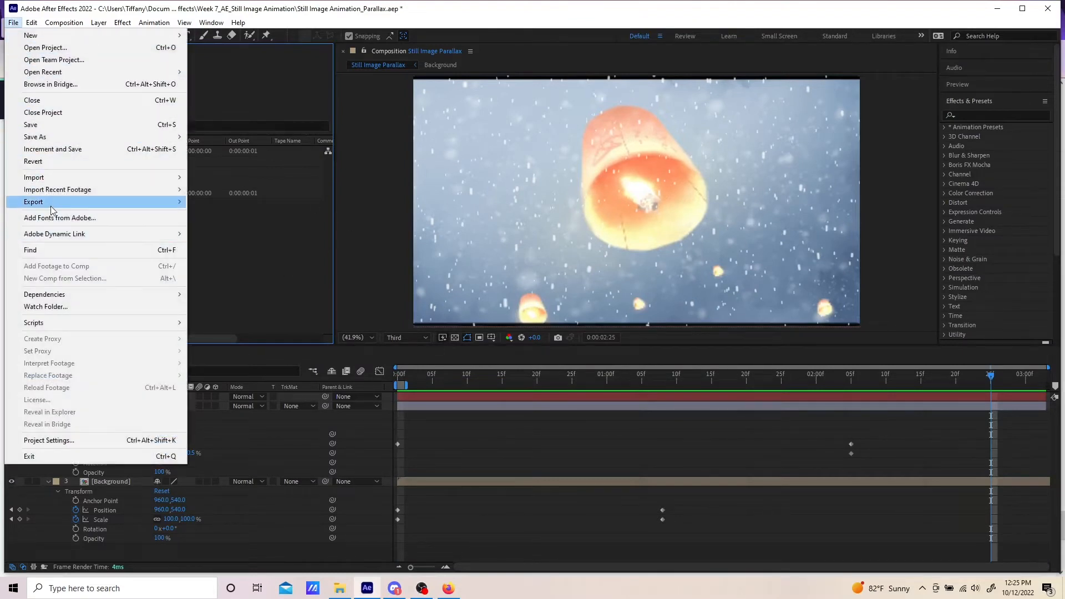
{"action": "mouse_move", "coordinate": [128, 201]}
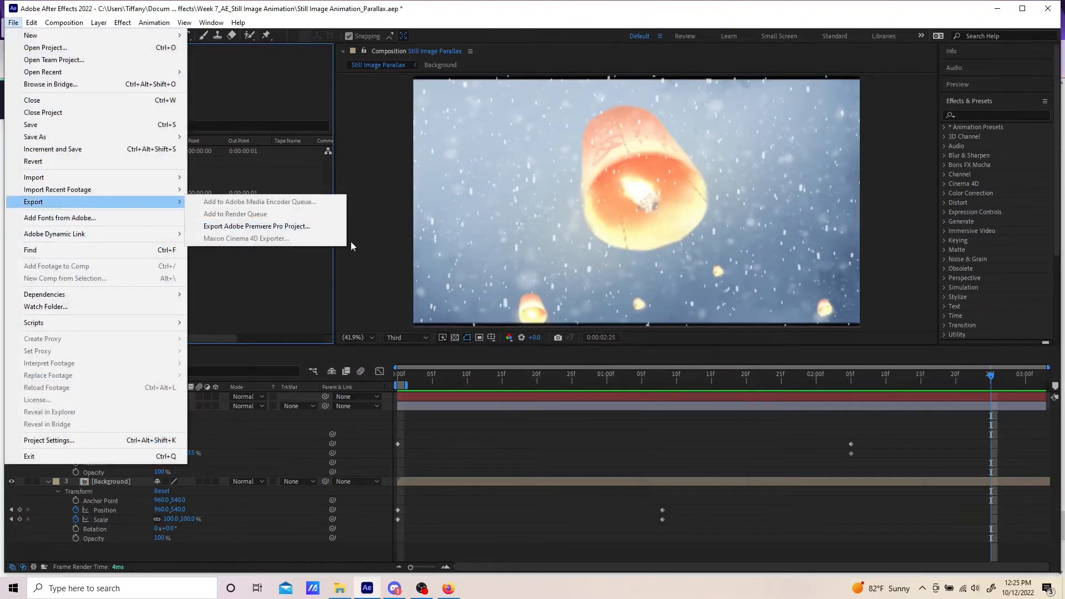
{"action": "left_click", "coordinate": [378, 309]}
{"action": "key", "text": "ctrl+m"}
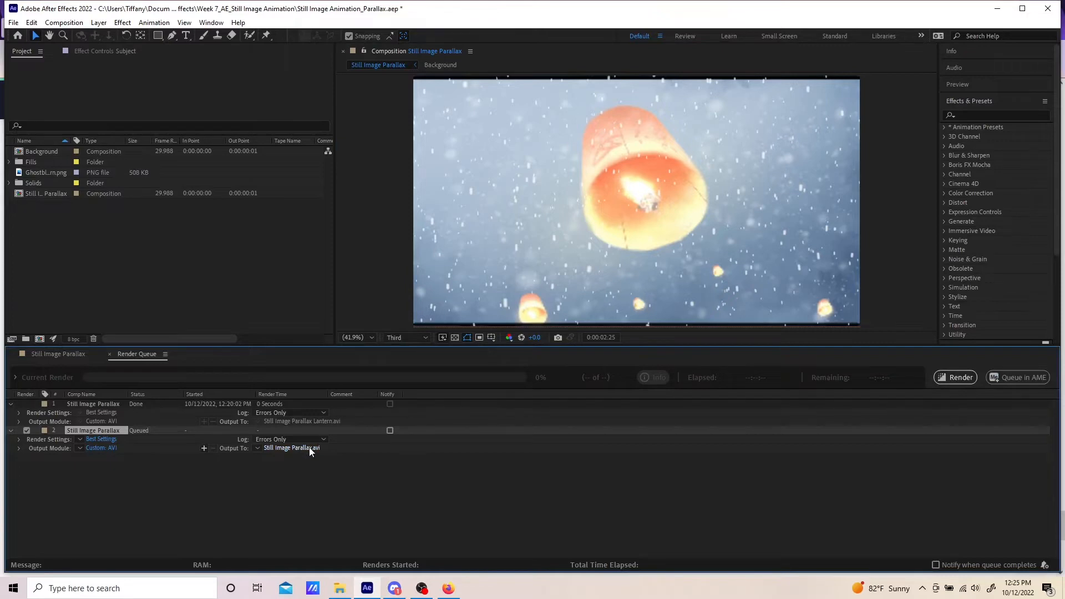
Set the queued render's output file name to Still Image Parallax Lantern, saved as AVI in the Week 7_AE_Still Image Animation folder
{"action": "left_click", "coordinate": [294, 447]}
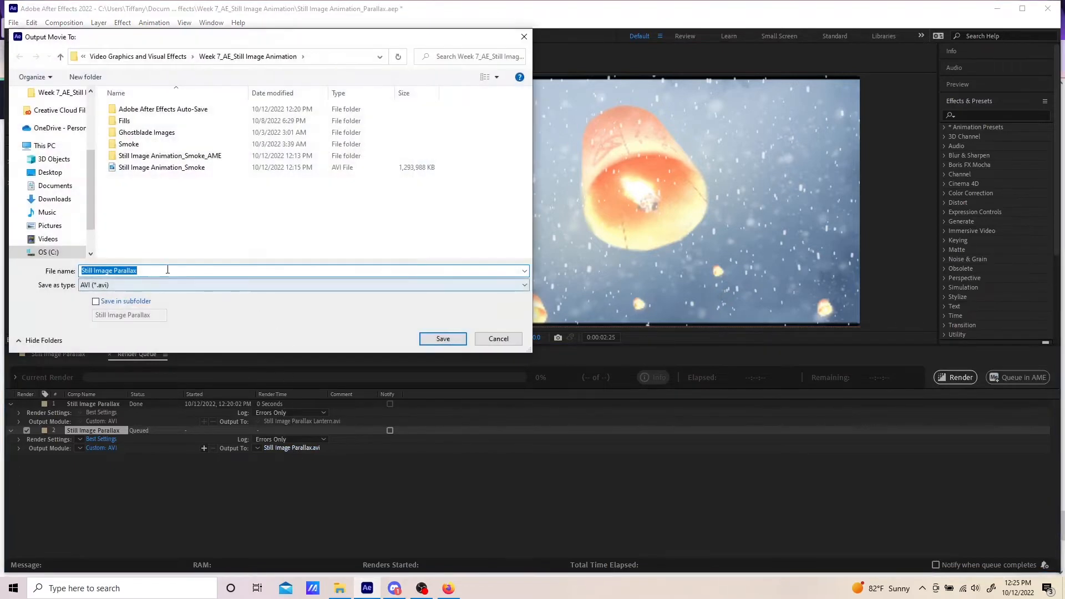
{"action": "left_click", "coordinate": [167, 270]}
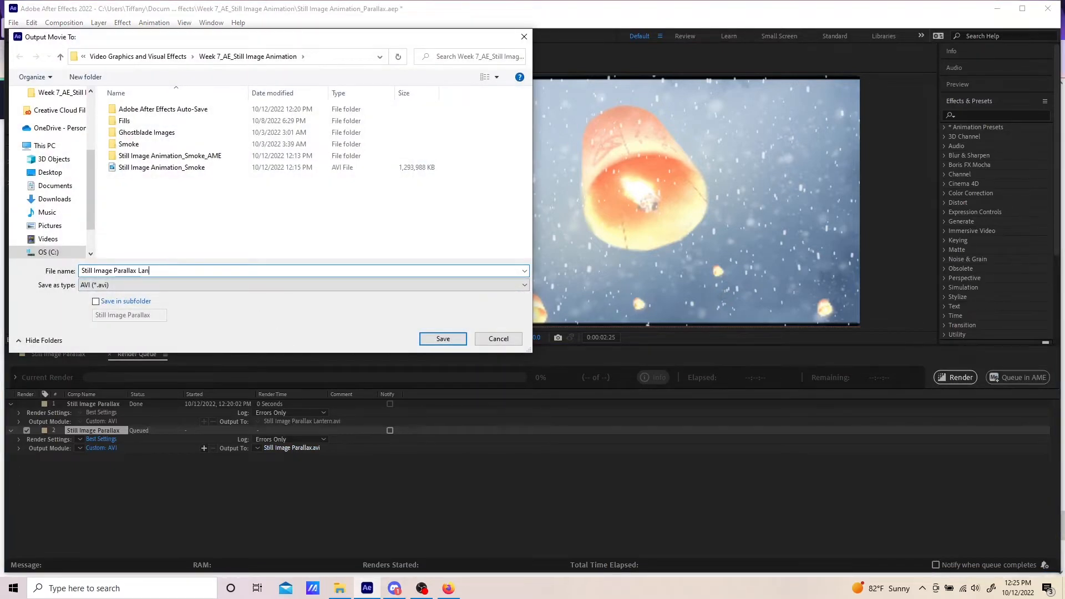
{"action": "type", "text": "Lantern"}
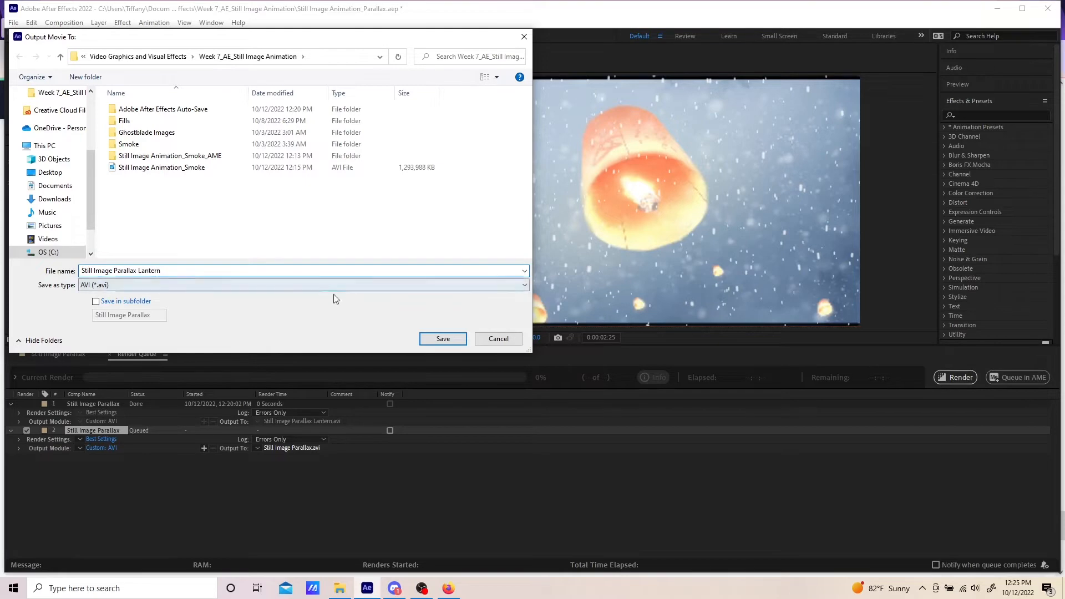
{"action": "left_click", "coordinate": [443, 338]}
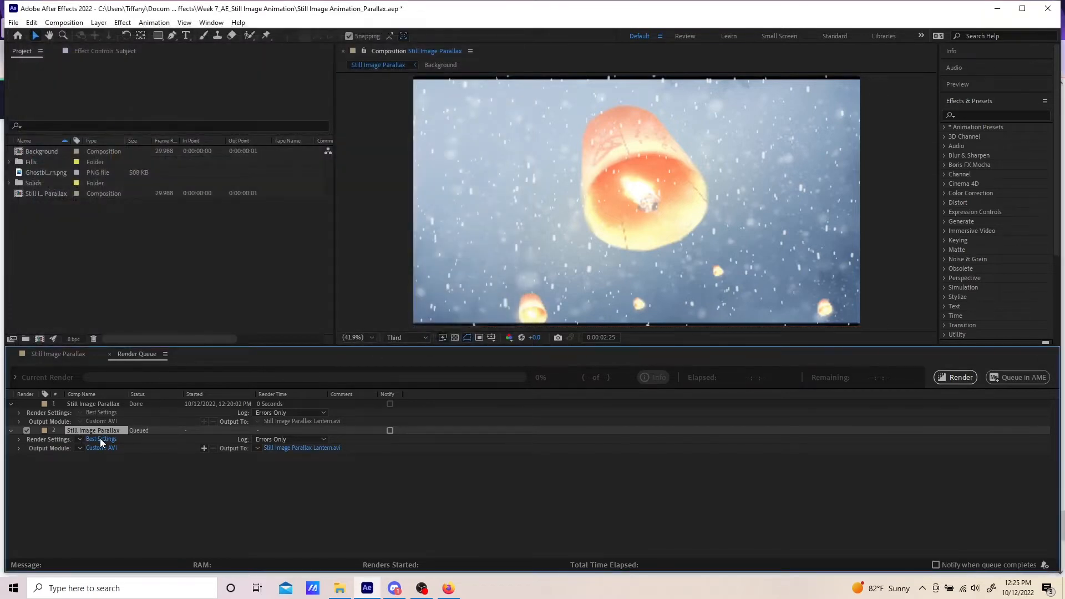
Give the queued render a custom time span ending at 0:00:03:00 in its render settings
{"action": "left_click", "coordinate": [100, 438]}
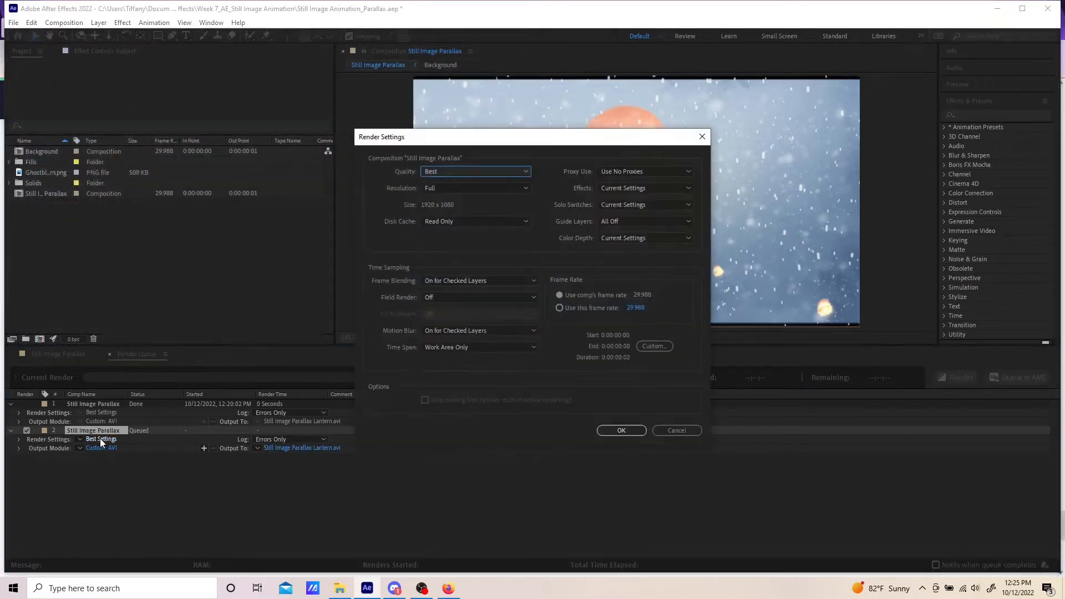
{"action": "left_click", "coordinate": [653, 346]}
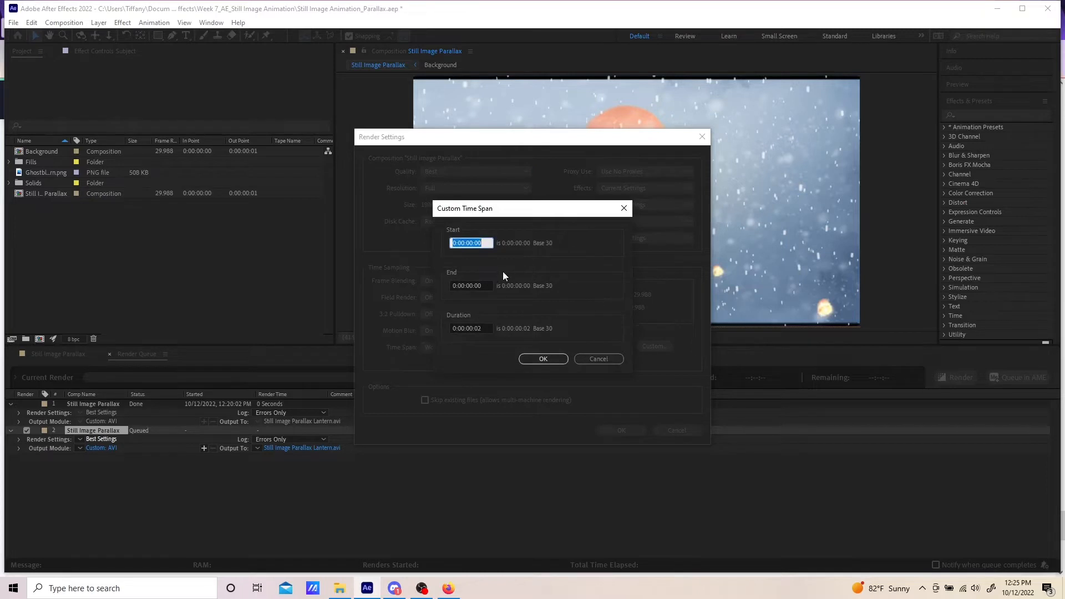
{"action": "left_click", "coordinate": [486, 285]}
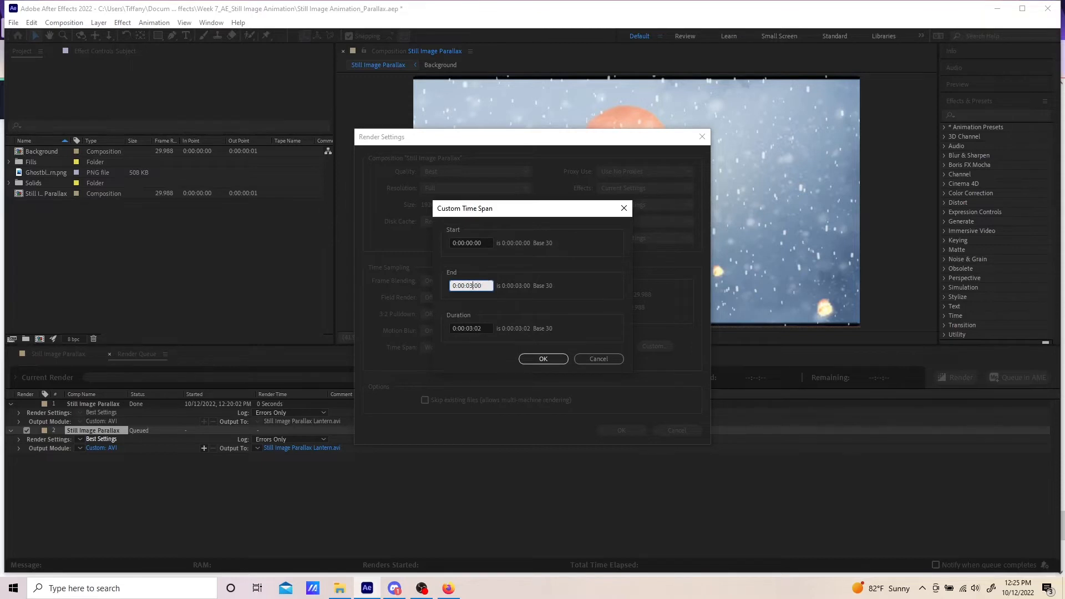
{"action": "left_click", "coordinate": [551, 360]}
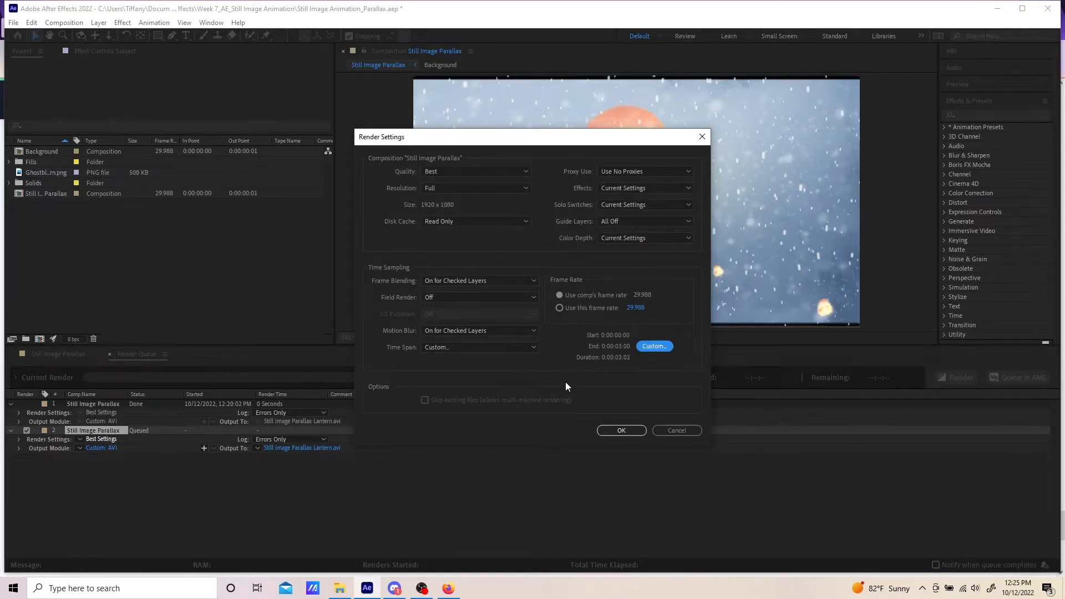
{"action": "left_click", "coordinate": [609, 431]}
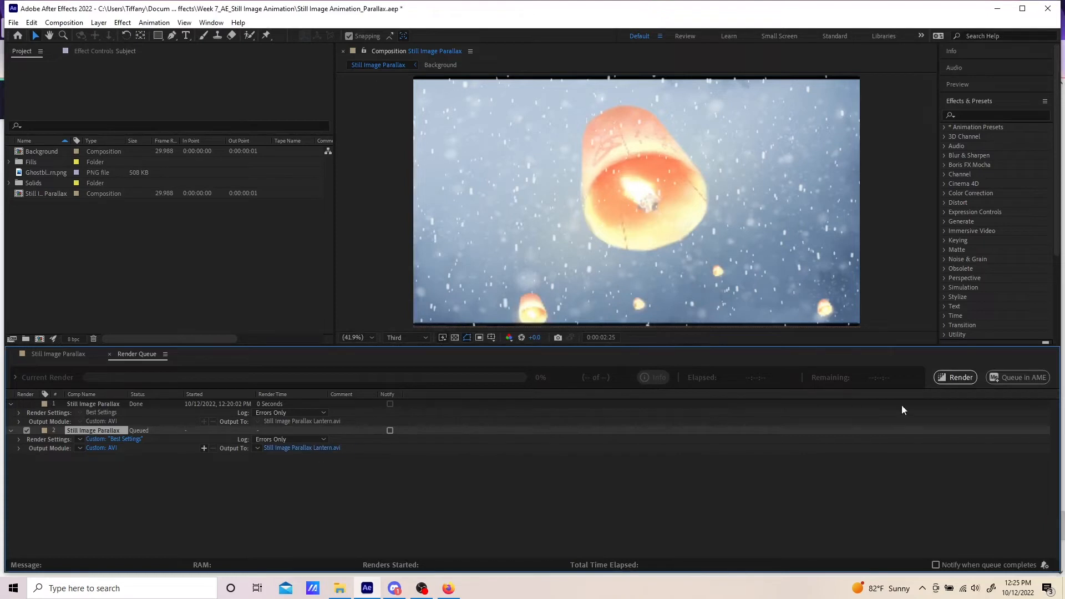
Render the queued Still Image Parallax composition
{"action": "left_click", "coordinate": [959, 382]}
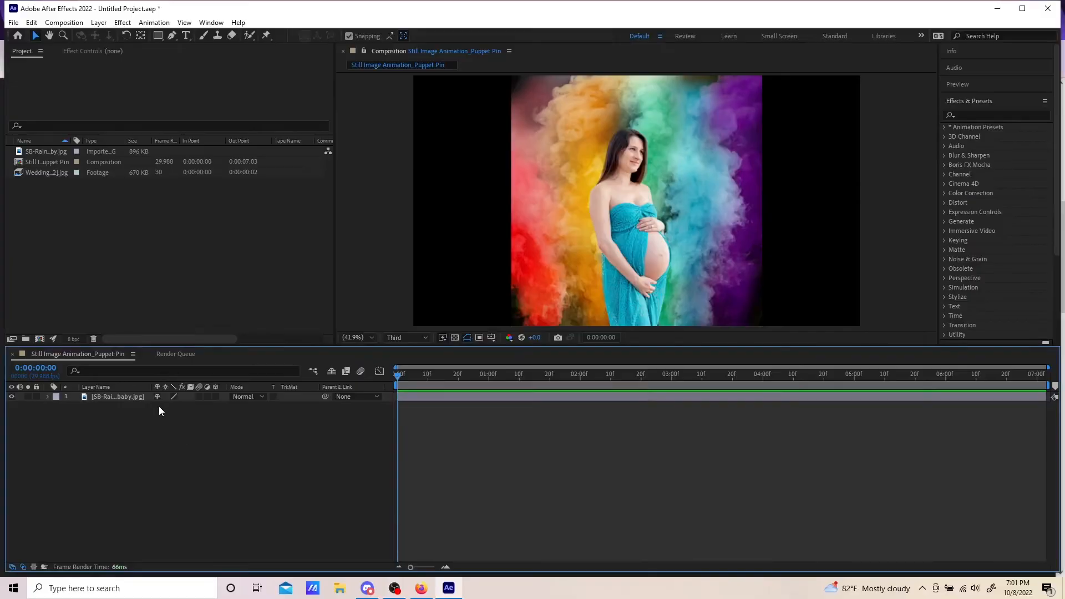
Duplicate the SB-Rainbowbaby.jpg layer and place a column of Puppet pins up through the red smoke on the upper copy
{"action": "left_click", "coordinate": [138, 397]}
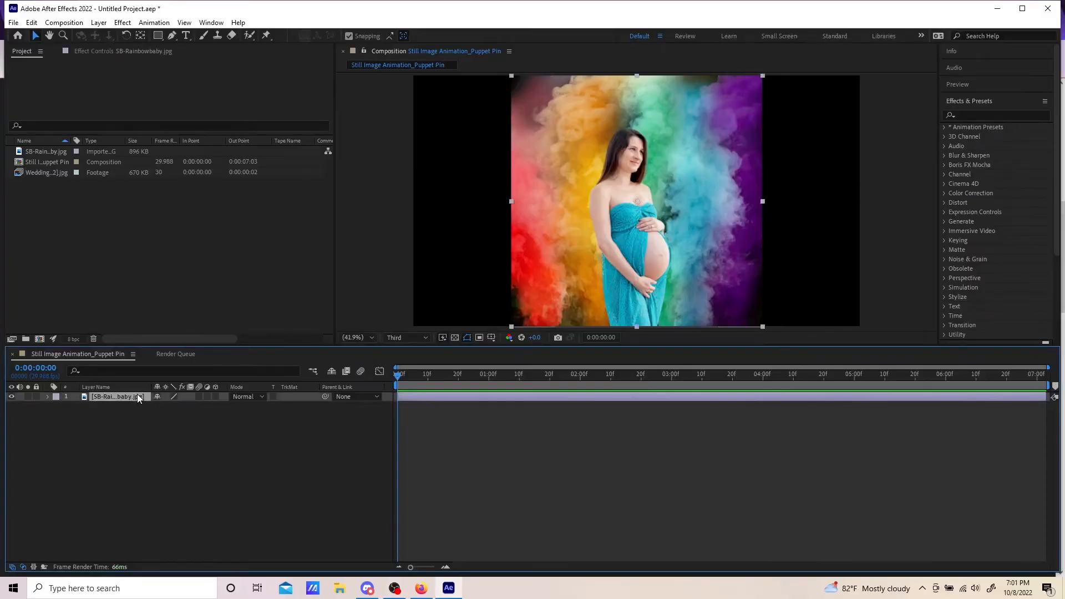
{"action": "key", "text": "ctrl+d"}
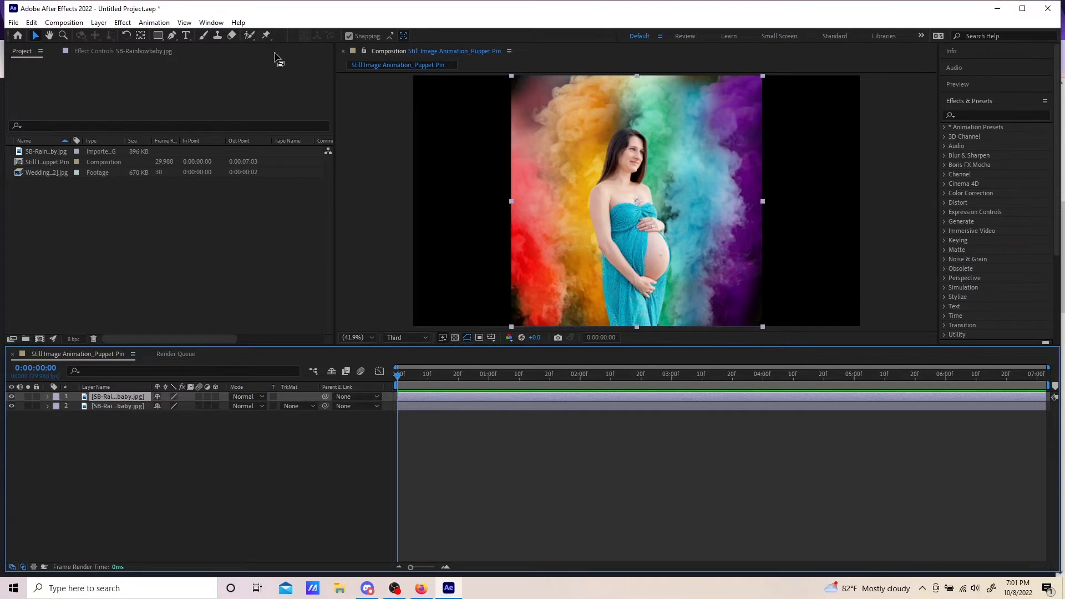
{"action": "left_click", "coordinate": [266, 35]}
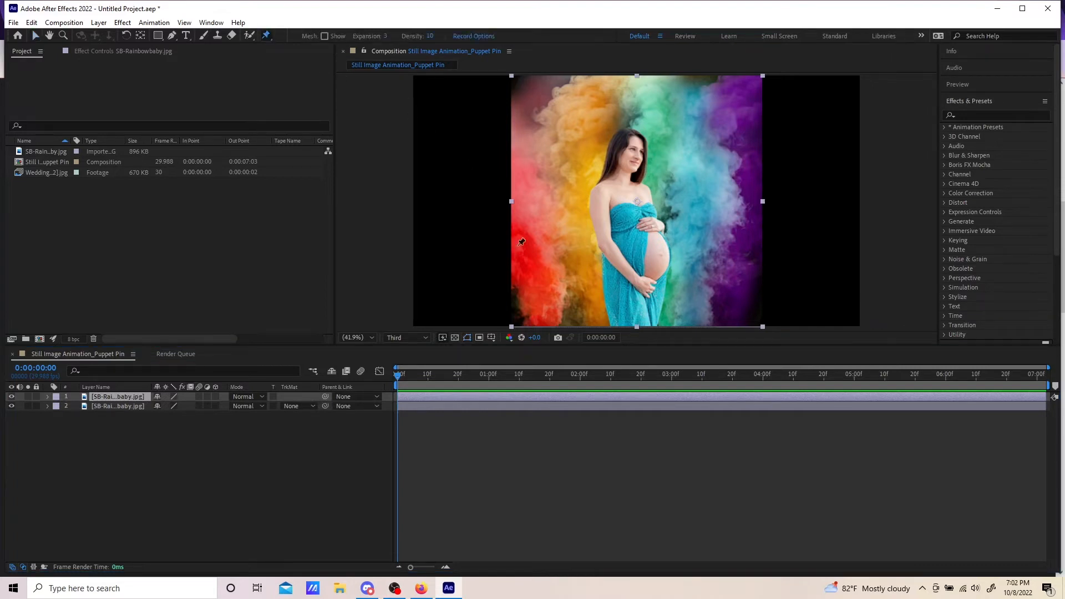
{"action": "left_click", "coordinate": [544, 309]}
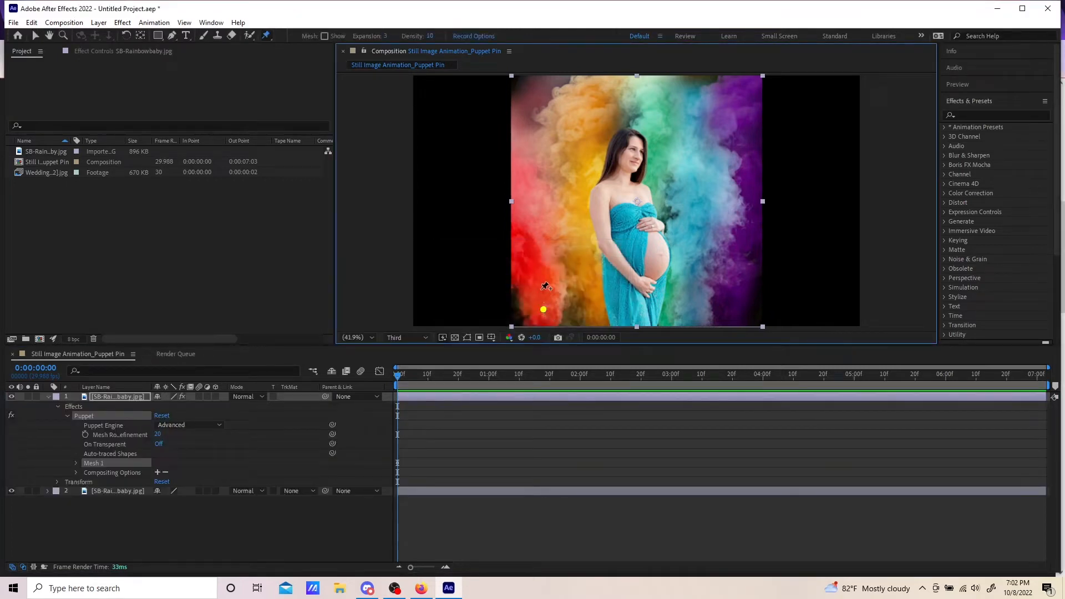
{"action": "left_click", "coordinate": [540, 286]}
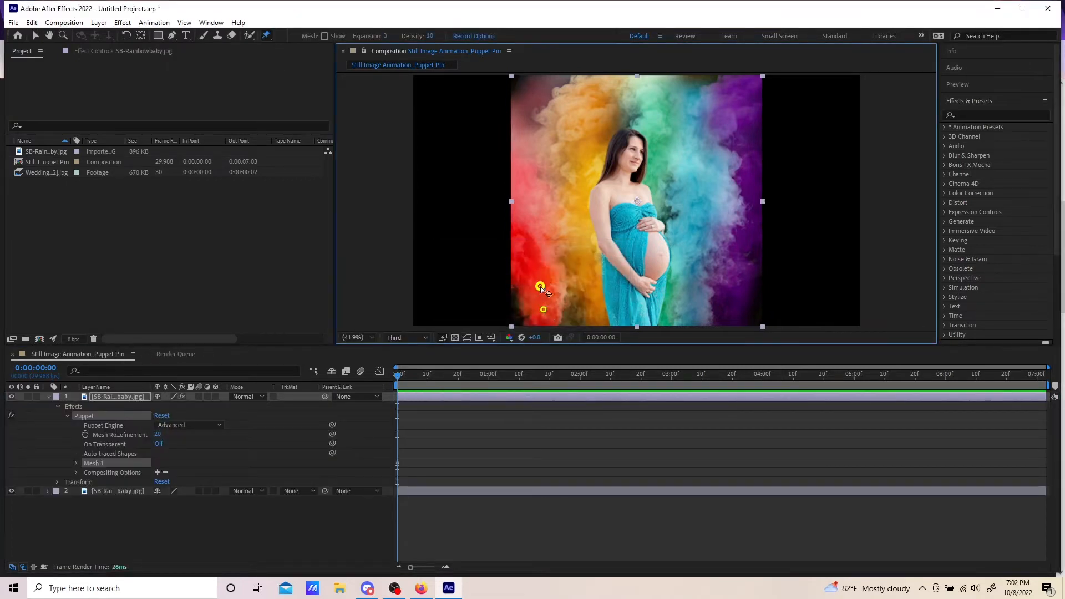
{"action": "left_click", "coordinate": [533, 258]}
{"action": "left_click", "coordinate": [519, 187]}
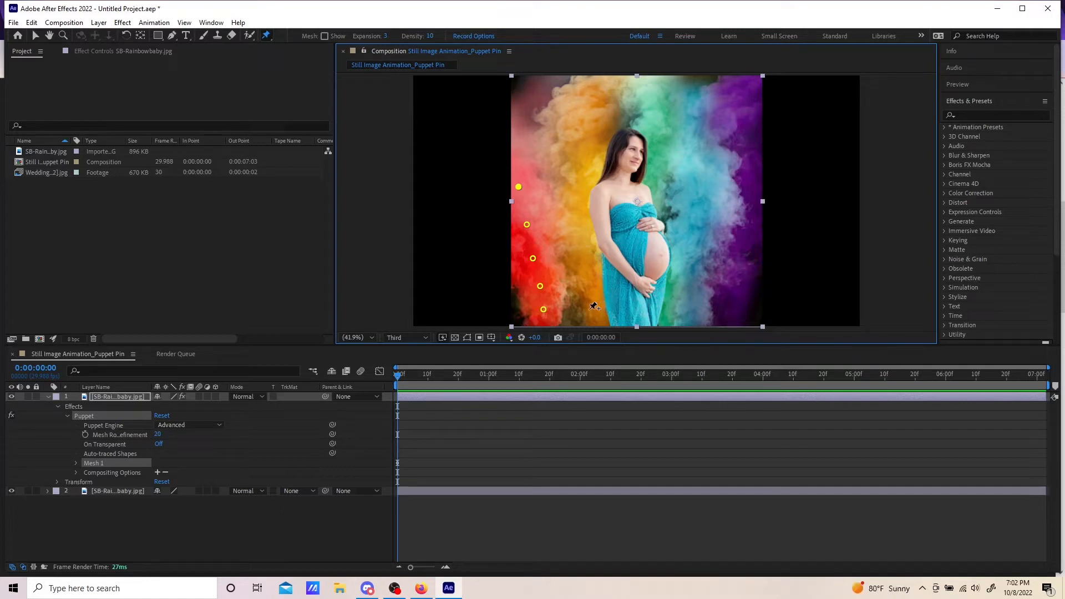
Add Puppet pins from bottom to top through the yellow-orange smoke beside the woman
{"action": "left_click", "coordinate": [587, 278]}
{"action": "left_click", "coordinate": [578, 239]}
{"action": "left_click", "coordinate": [572, 196]}
{"action": "left_click", "coordinate": [568, 158]}
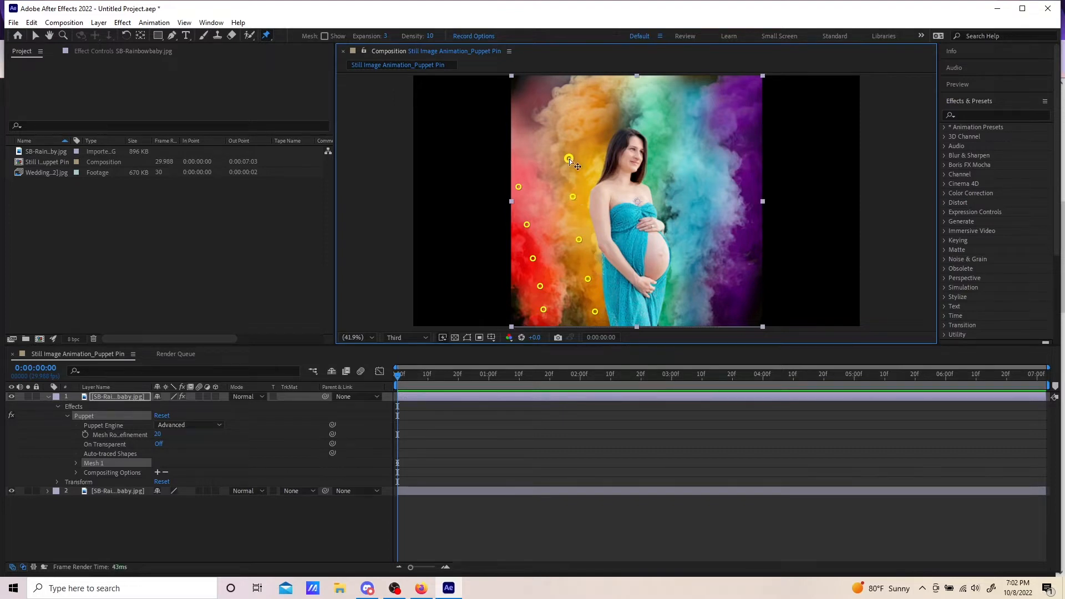
{"action": "left_click", "coordinate": [568, 118]}
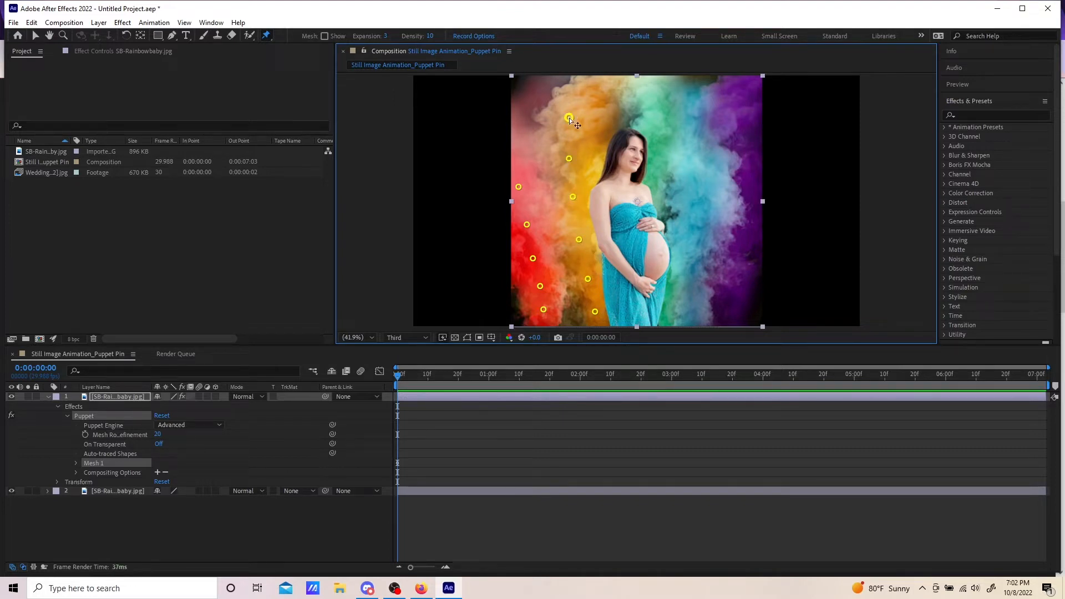
{"action": "left_click", "coordinate": [592, 94]}
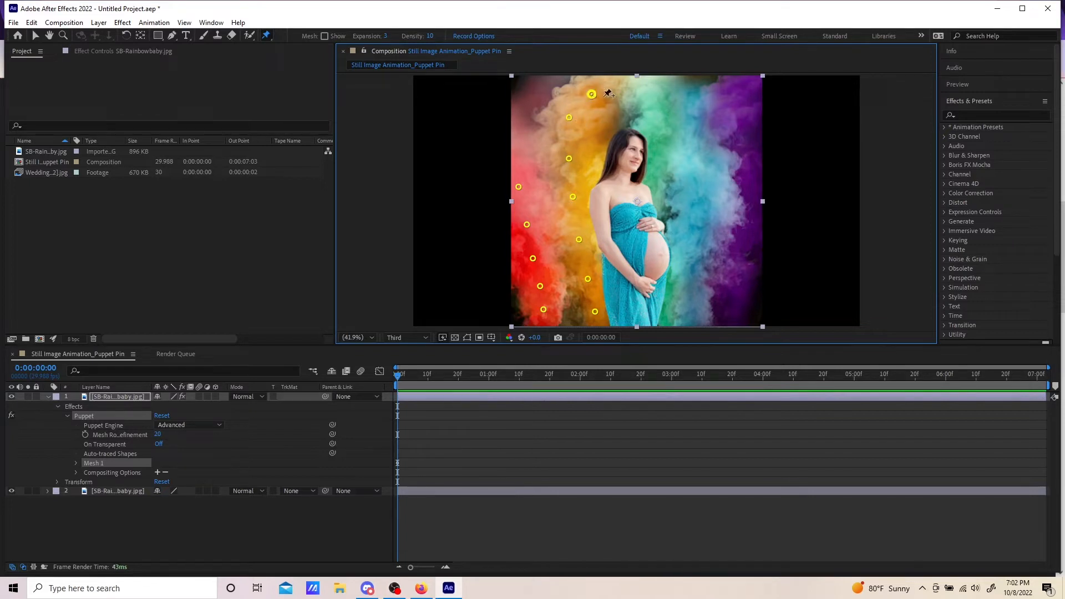
Add Puppet pins through the green smoke around the woman's head and down the blue smoke to the image's lower edge
{"action": "left_click", "coordinate": [643, 92]}
{"action": "left_click", "coordinate": [659, 151]}
{"action": "left_click", "coordinate": [692, 100]}
{"action": "left_click", "coordinate": [693, 136]}
{"action": "left_click", "coordinate": [692, 169]}
{"action": "left_click", "coordinate": [694, 199]}
{"action": "left_click", "coordinate": [693, 240]}
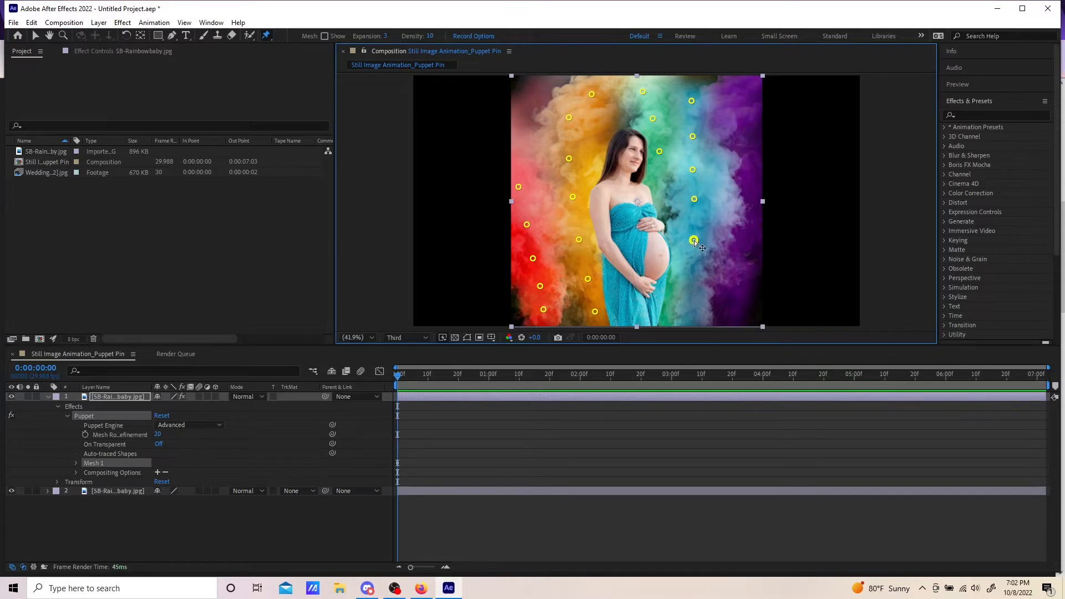
{"action": "left_click", "coordinate": [693, 272]}
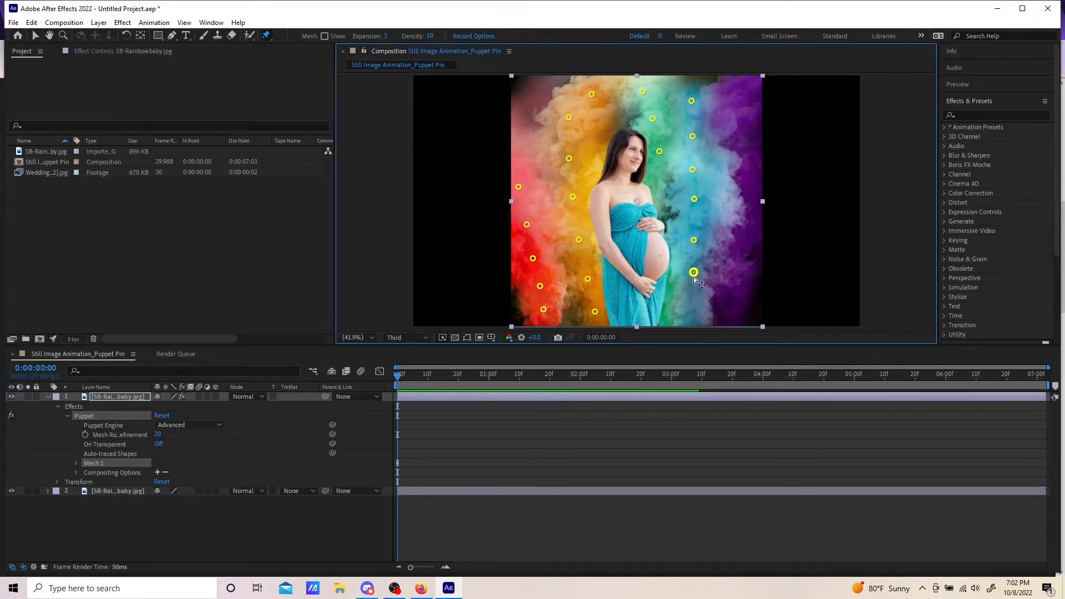
{"action": "left_click", "coordinate": [693, 313]}
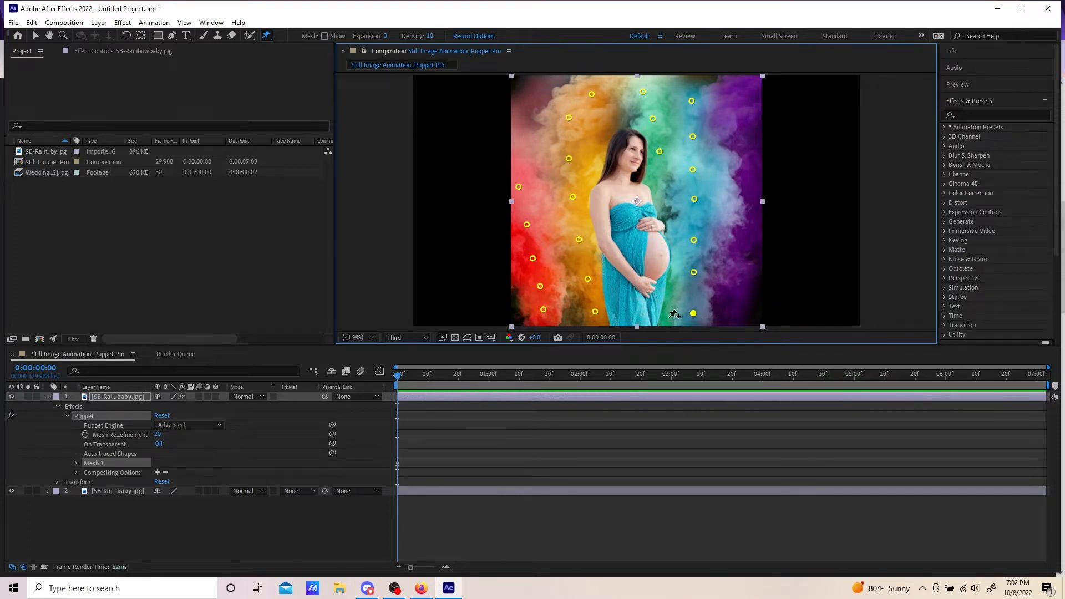
{"action": "left_click", "coordinate": [668, 319]}
Add Puppet pins through the lower half of the purple smoke and along its border with the blue smoke
{"action": "left_click", "coordinate": [727, 318]}
{"action": "left_click", "coordinate": [732, 290]}
{"action": "left_click", "coordinate": [735, 264]}
{"action": "left_click", "coordinate": [737, 245]}
{"action": "left_click", "coordinate": [716, 218]}
{"action": "left_click", "coordinate": [721, 193]}
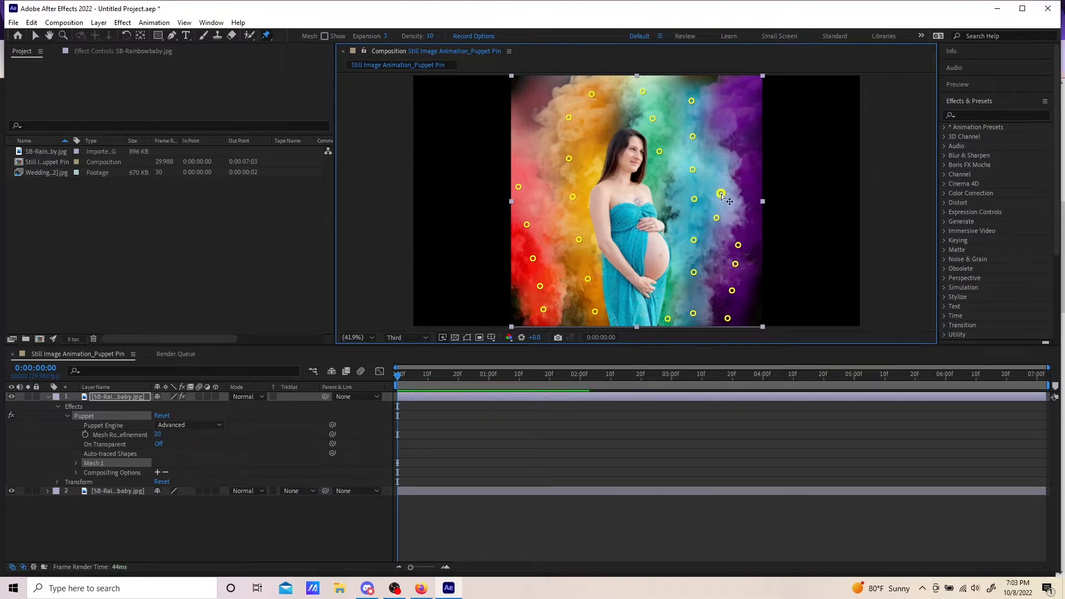
{"action": "left_click", "coordinate": [741, 217]}
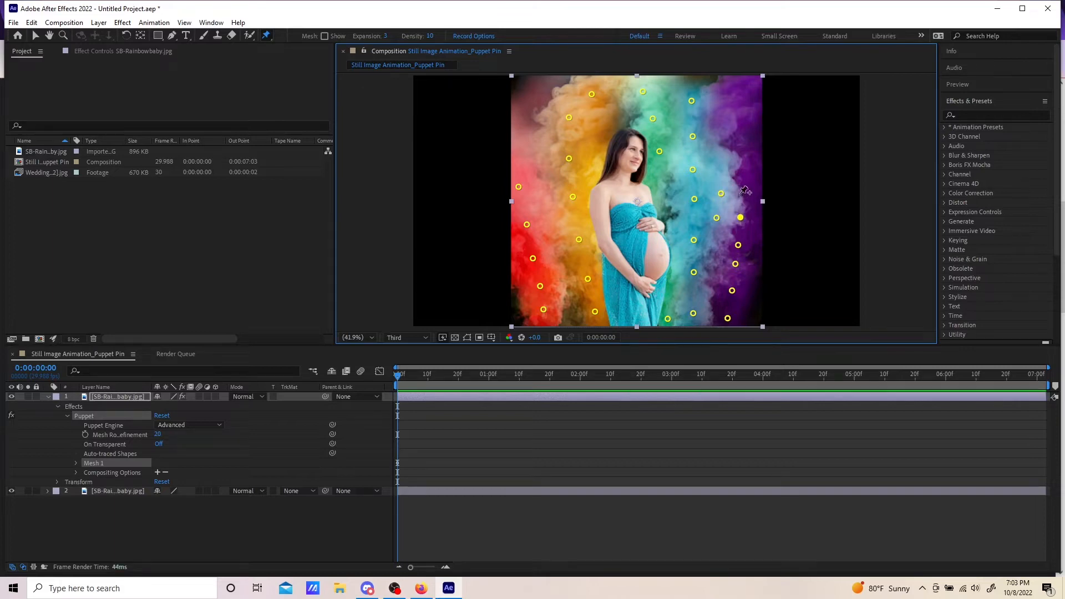
Continue the Puppet pins up the upper half of the purple smoke, staggering some toward the blue smoke
{"action": "left_click", "coordinate": [739, 192]}
{"action": "left_click", "coordinate": [740, 169]}
{"action": "left_click", "coordinate": [722, 152]}
{"action": "left_click", "coordinate": [739, 136]}
{"action": "left_click", "coordinate": [717, 115]}
{"action": "left_click", "coordinate": [740, 104]}
Add three Puppet pins along the border between the red and orange smoke
{"action": "left_click", "coordinate": [538, 140]}
{"action": "left_click", "coordinate": [548, 180]}
{"action": "left_click", "coordinate": [556, 219]}
At 0:00:07:02, shift the Puppet pins in the purple smoke slightly upward to keyframe its rising motion
{"action": "left_click", "coordinate": [398, 379]}
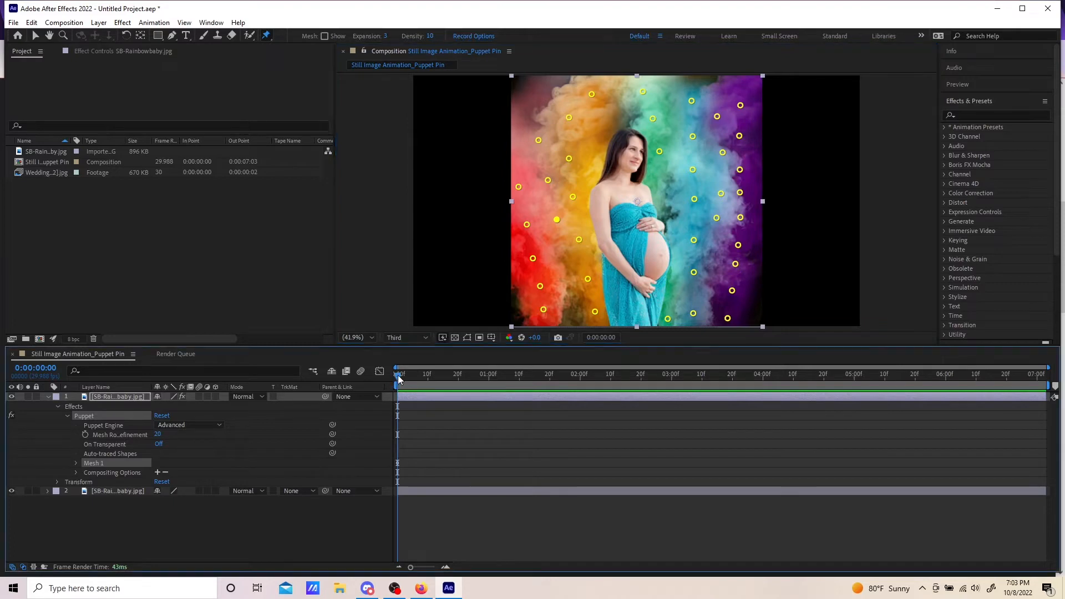
{"action": "left_click_drag", "start_coordinate": [399, 379], "coordinate": [1062, 394]}
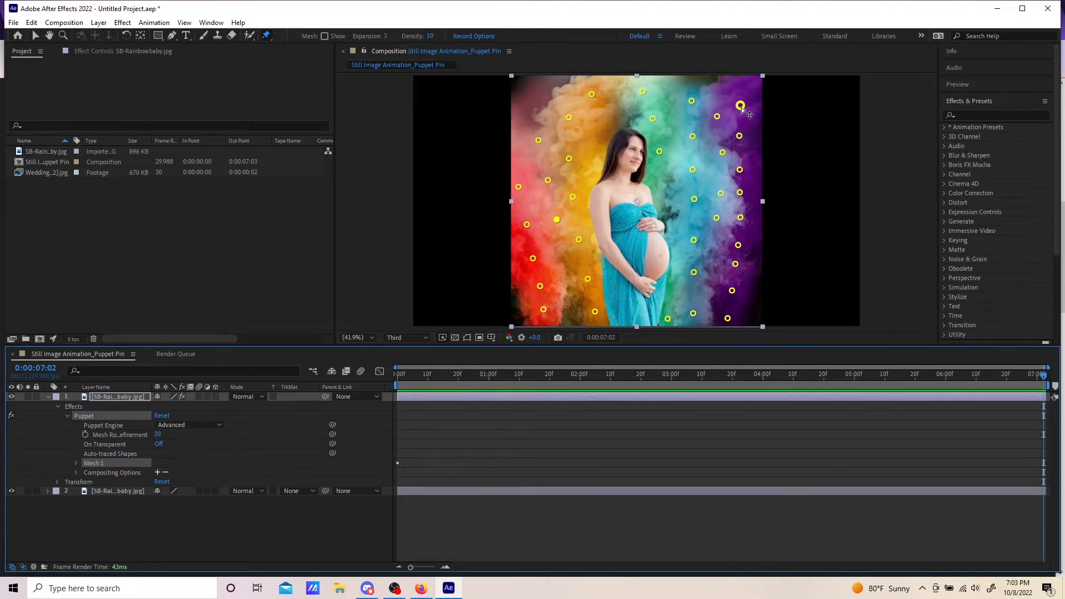
{"action": "left_click_drag", "start_coordinate": [741, 105], "coordinate": [741, 86]}
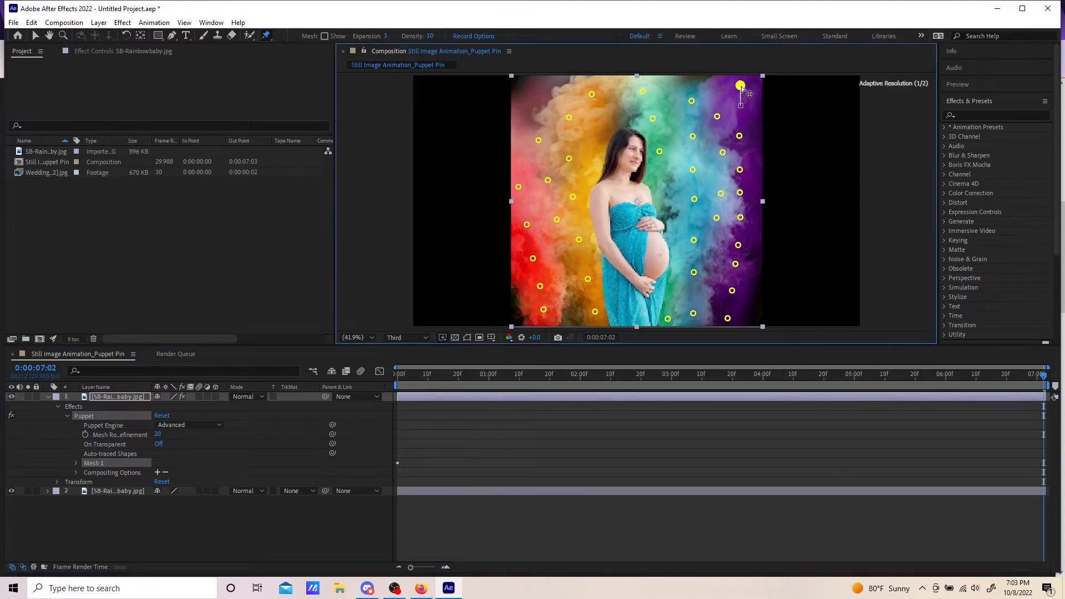
{"action": "left_click_drag", "start_coordinate": [740, 132], "coordinate": [741, 117]}
{"action": "left_click_drag", "start_coordinate": [741, 171], "coordinate": [729, 137]}
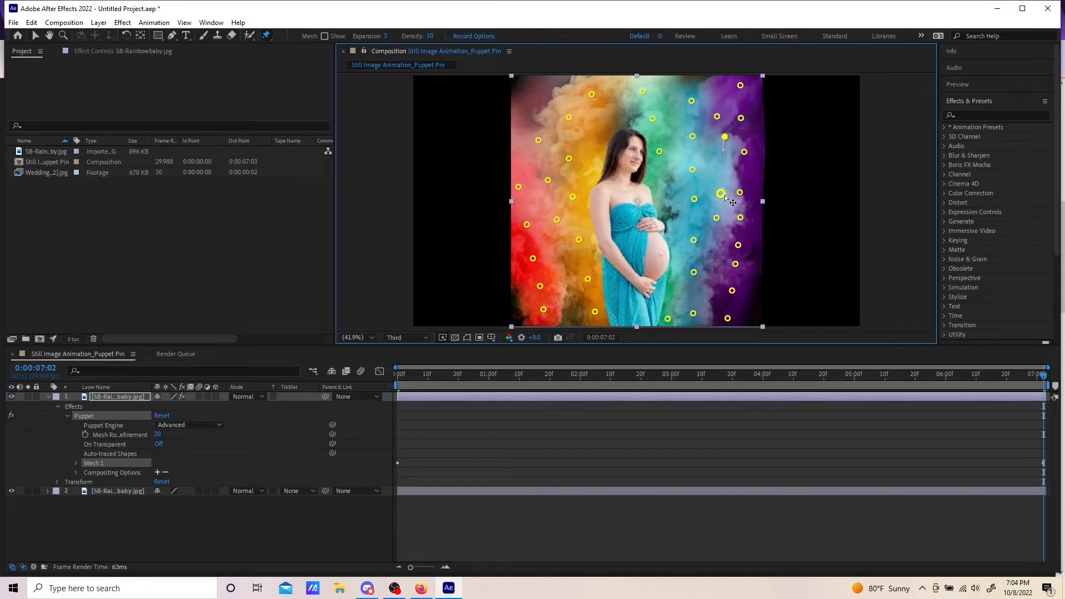
{"action": "left_click_drag", "start_coordinate": [725, 196], "coordinate": [742, 182]}
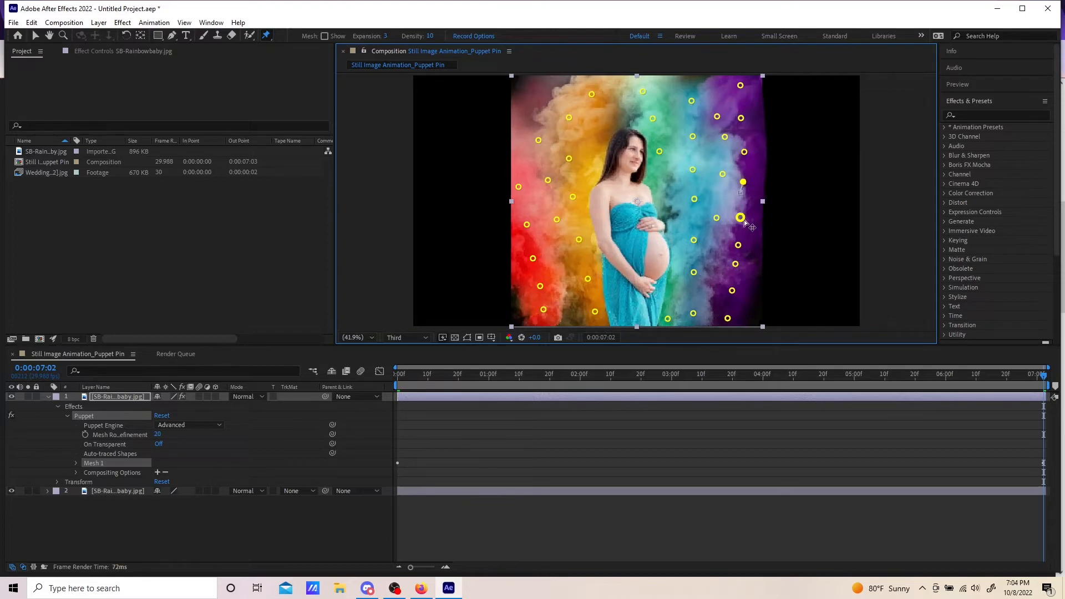
{"action": "mouse_move", "coordinate": [741, 219]}
{"action": "left_mouse_down"}
{"action": "mouse_move", "coordinate": [747, 207]}
{"action": "mouse_move", "coordinate": [721, 216]}
{"action": "mouse_move", "coordinate": [728, 204]}
{"action": "left_mouse_up"}
{"action": "left_click_drag", "start_coordinate": [739, 247], "coordinate": [743, 226]}
{"action": "left_click_drag", "start_coordinate": [736, 264], "coordinate": [742, 247]}
{"action": "left_click_drag", "start_coordinate": [732, 290], "coordinate": [735, 270]}
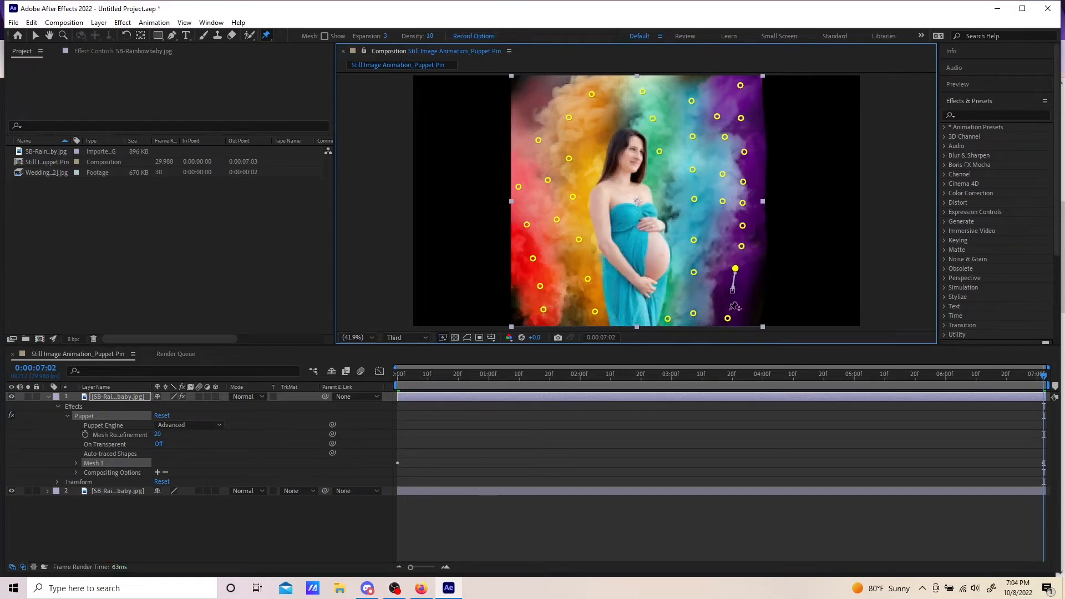
{"action": "left_click_drag", "start_coordinate": [727, 318], "coordinate": [732, 295]}
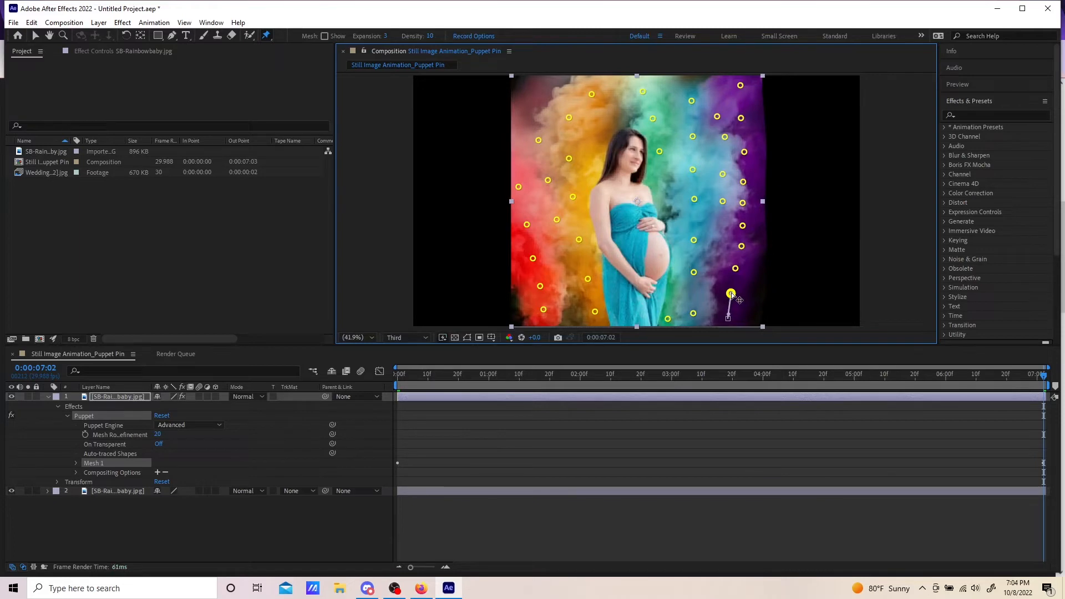
Shift the Puppet pins in the lower blue smoke and the lowest green smoke pin upward at 0:00:07:02
{"action": "left_click", "coordinate": [695, 202]}
{"action": "left_click_drag", "start_coordinate": [695, 202], "coordinate": [698, 192]}
{"action": "left_click", "coordinate": [723, 201]}
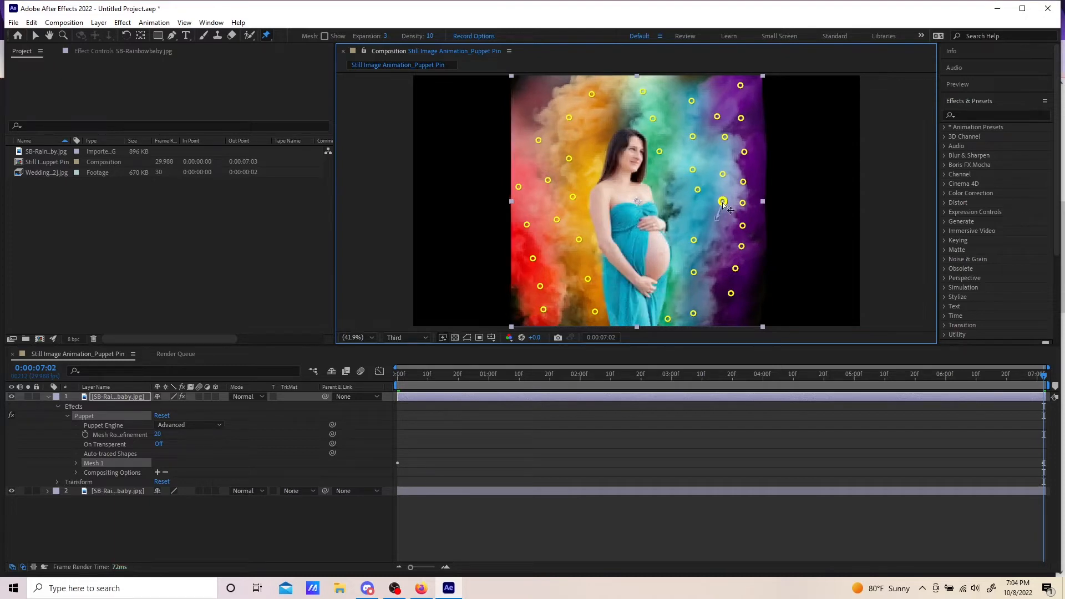
{"action": "left_click_drag", "start_coordinate": [697, 240], "coordinate": [703, 222]}
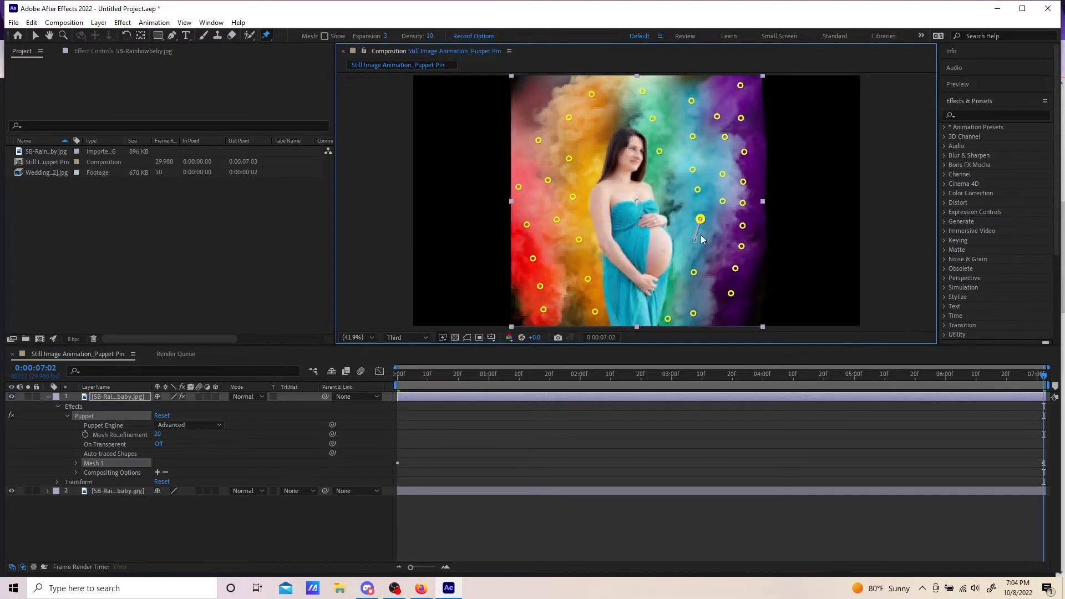
{"action": "left_click_drag", "start_coordinate": [694, 273], "coordinate": [697, 254]}
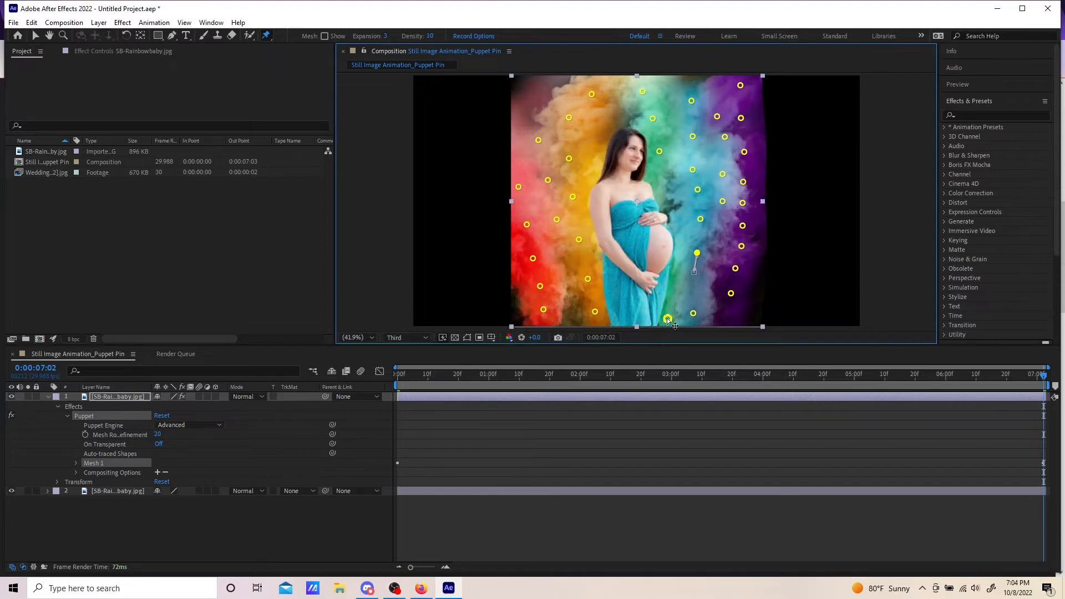
{"action": "left_click_drag", "start_coordinate": [668, 319], "coordinate": [697, 289]}
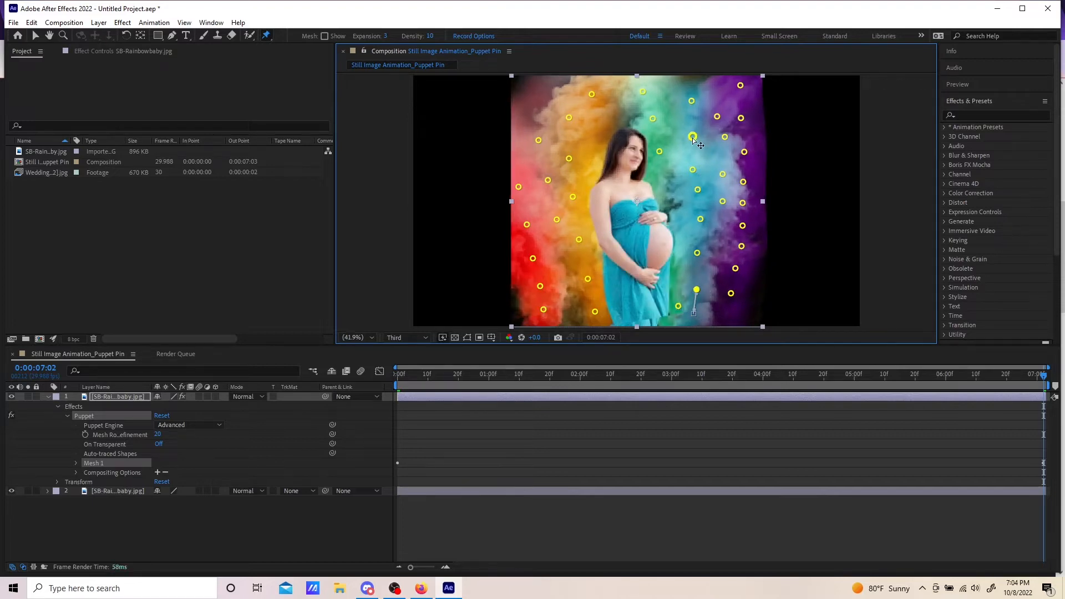
Move the upper blue and inner purple smoke pins and the green smoke pins around the woman's head upward
{"action": "left_click_drag", "start_coordinate": [692, 137], "coordinate": [713, 100]}
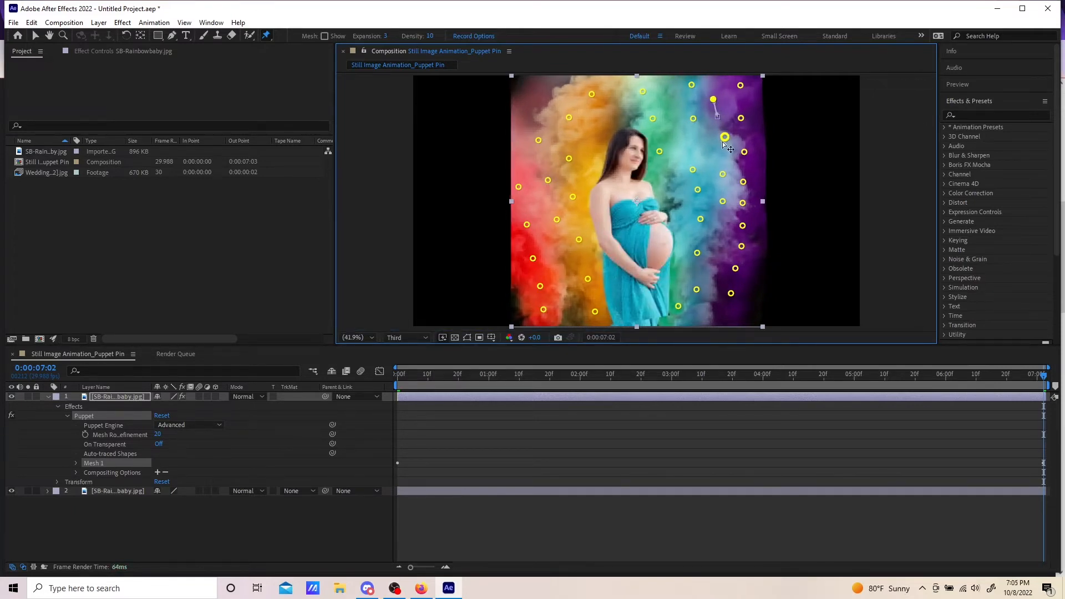
{"action": "left_click_drag", "start_coordinate": [724, 137], "coordinate": [726, 139]}
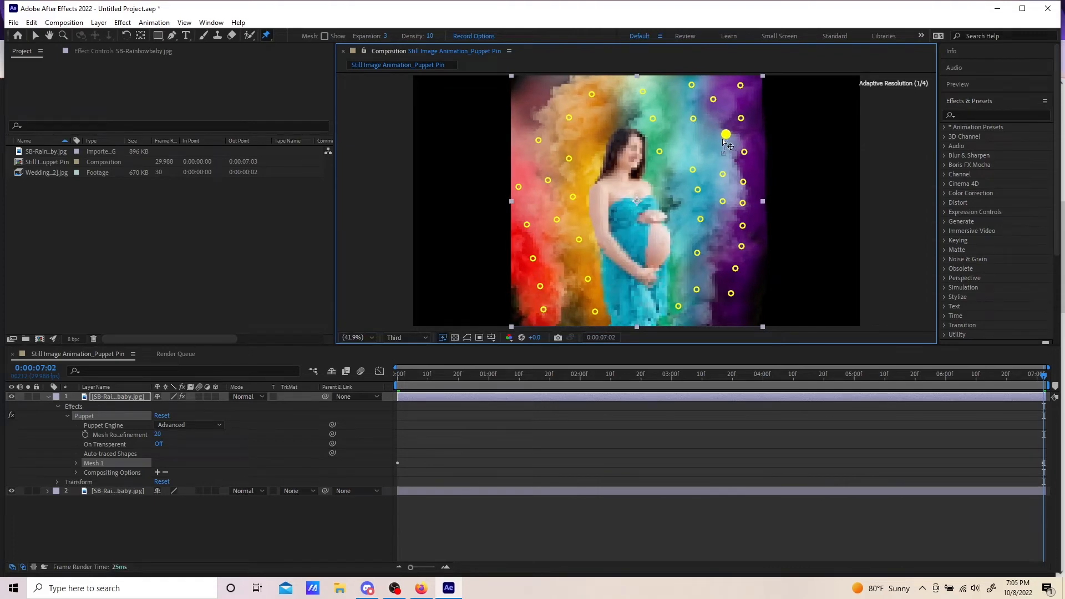
{"action": "left_click_drag", "start_coordinate": [659, 151], "coordinate": [597, 84]}
Move the Puppet pins in the upper orange and red smoke upward at 0:00:07:02
{"action": "left_click_drag", "start_coordinate": [570, 119], "coordinate": [571, 101]}
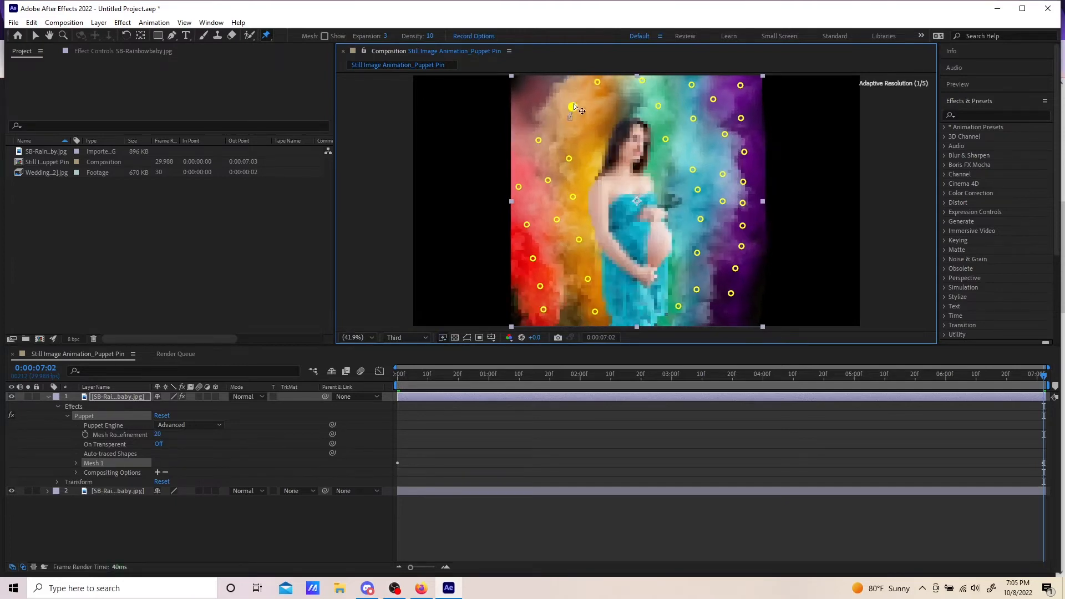
{"action": "left_click_drag", "start_coordinate": [538, 141], "coordinate": [536, 127]}
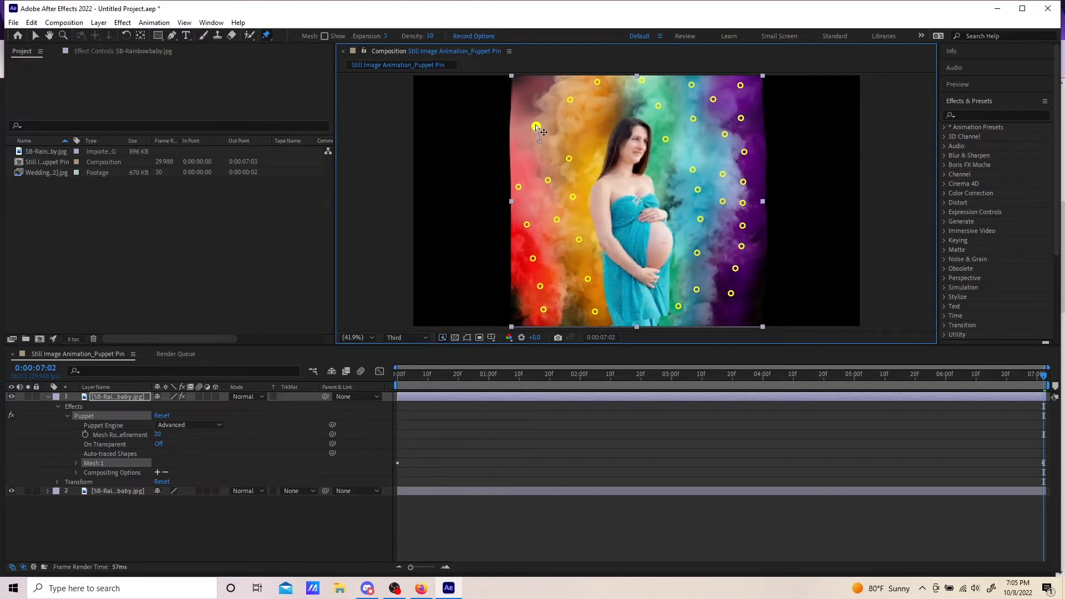
{"action": "left_click_drag", "start_coordinate": [569, 159], "coordinate": [571, 138]}
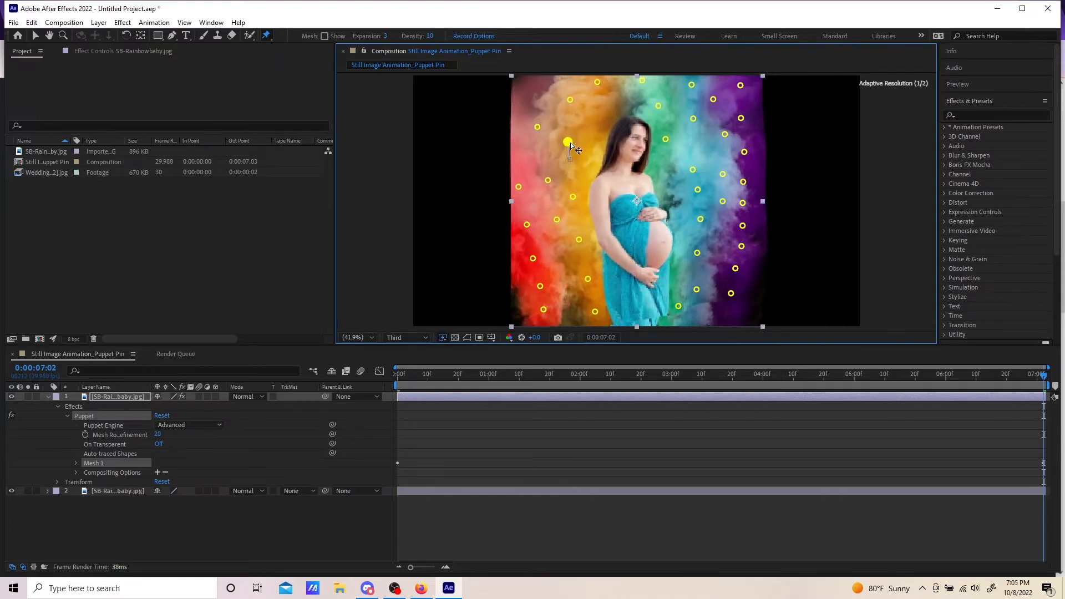
{"action": "left_click_drag", "start_coordinate": [548, 180], "coordinate": [522, 171]}
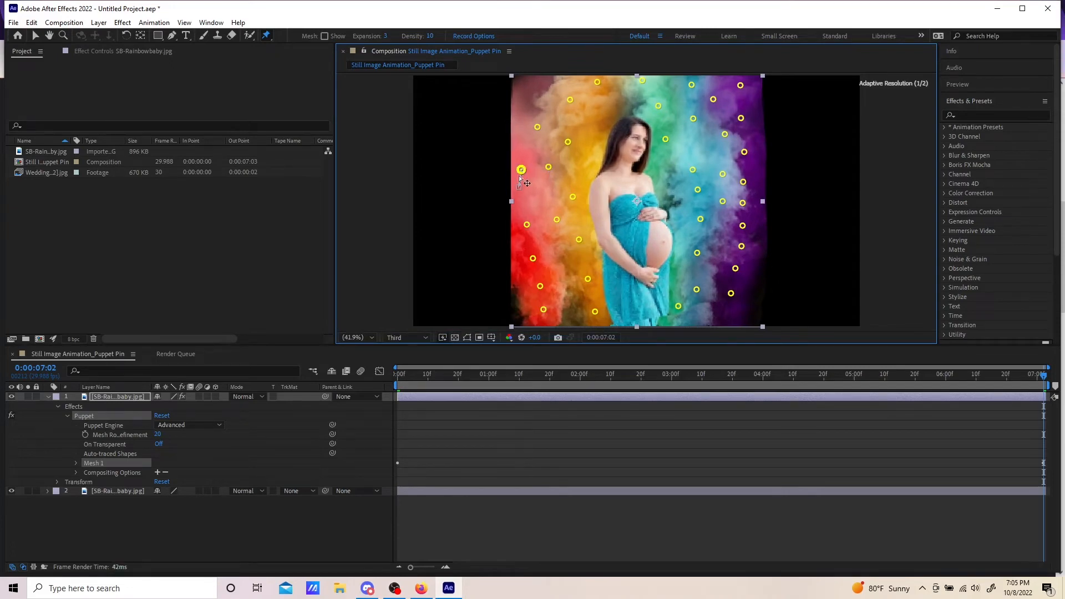
Shift the remaining Puppet pins in the lower red and orange smoke upward, down to the photo's bottom edge
{"action": "left_click_drag", "start_coordinate": [526, 224], "coordinate": [568, 187]}
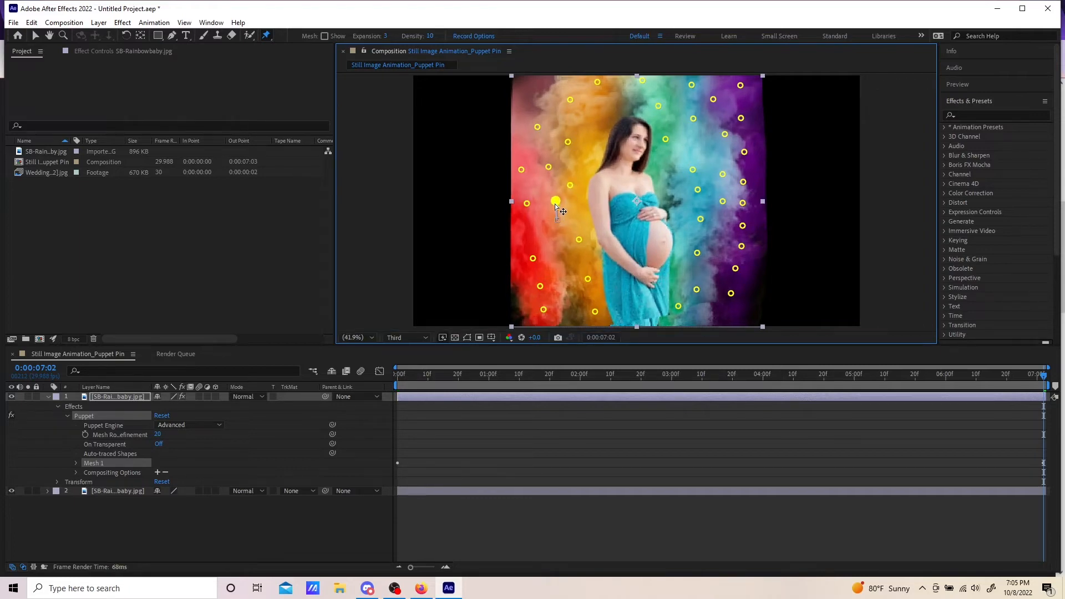
{"action": "left_click_drag", "start_coordinate": [532, 258], "coordinate": [575, 228]}
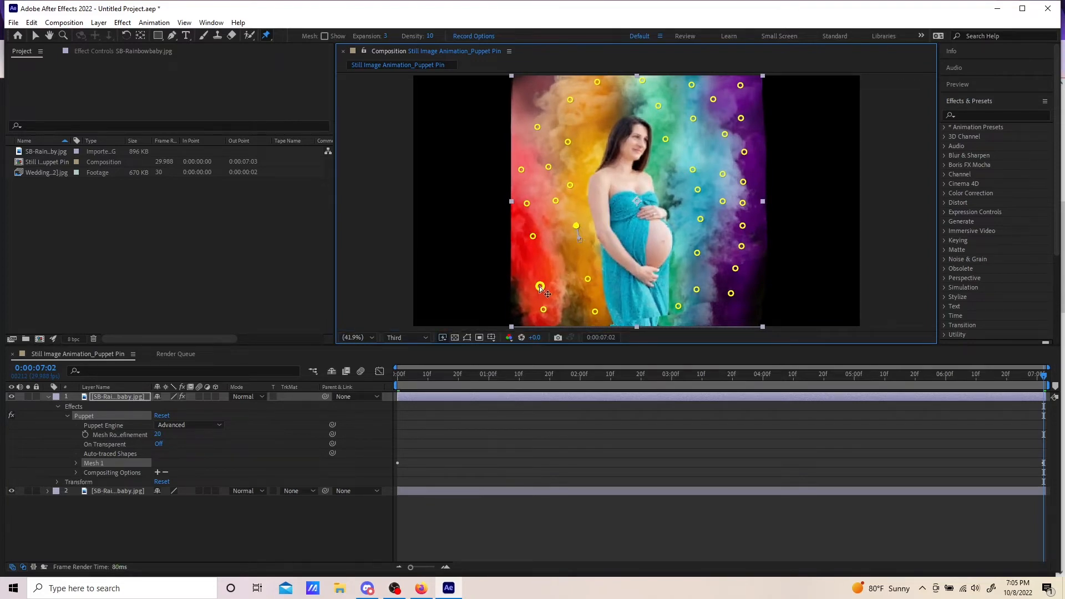
{"action": "left_click_drag", "start_coordinate": [539, 286], "coordinate": [583, 259]}
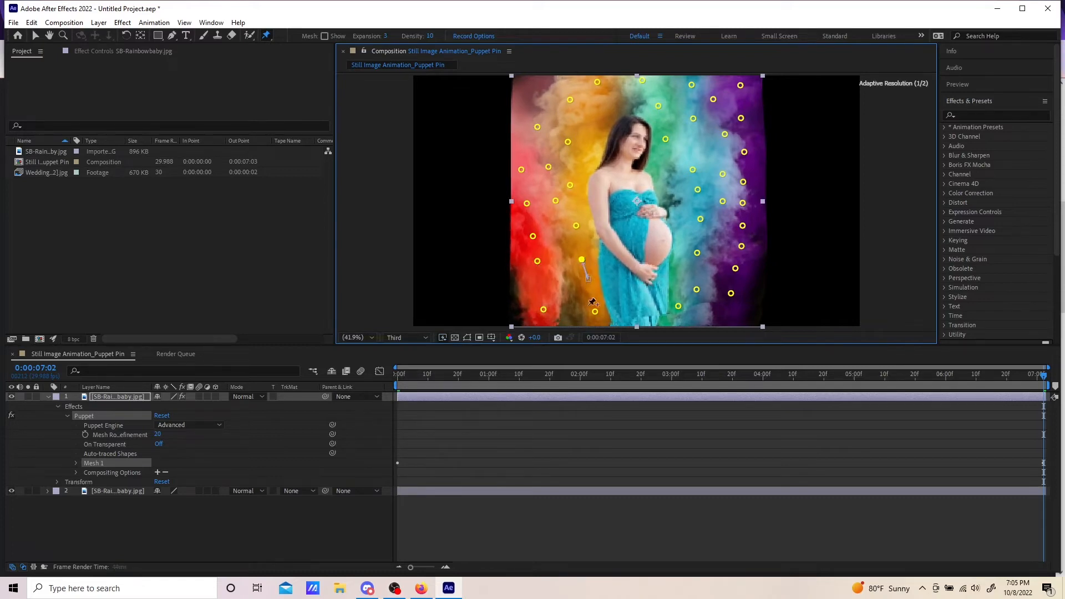
{"action": "left_click_drag", "start_coordinate": [590, 301], "coordinate": [589, 287]}
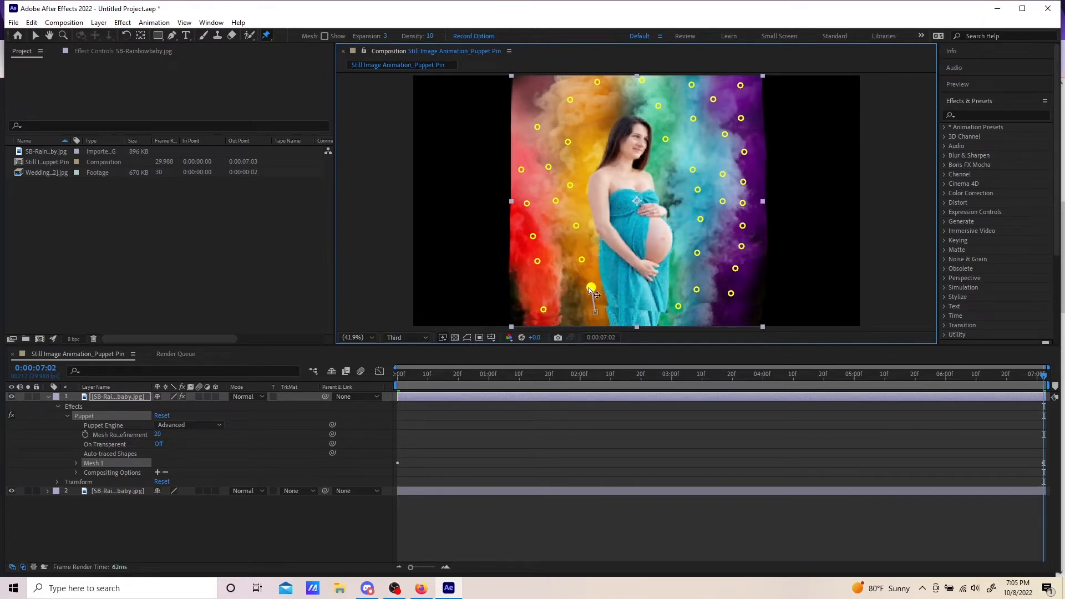
{"action": "left_click_drag", "start_coordinate": [543, 309], "coordinate": [544, 288]}
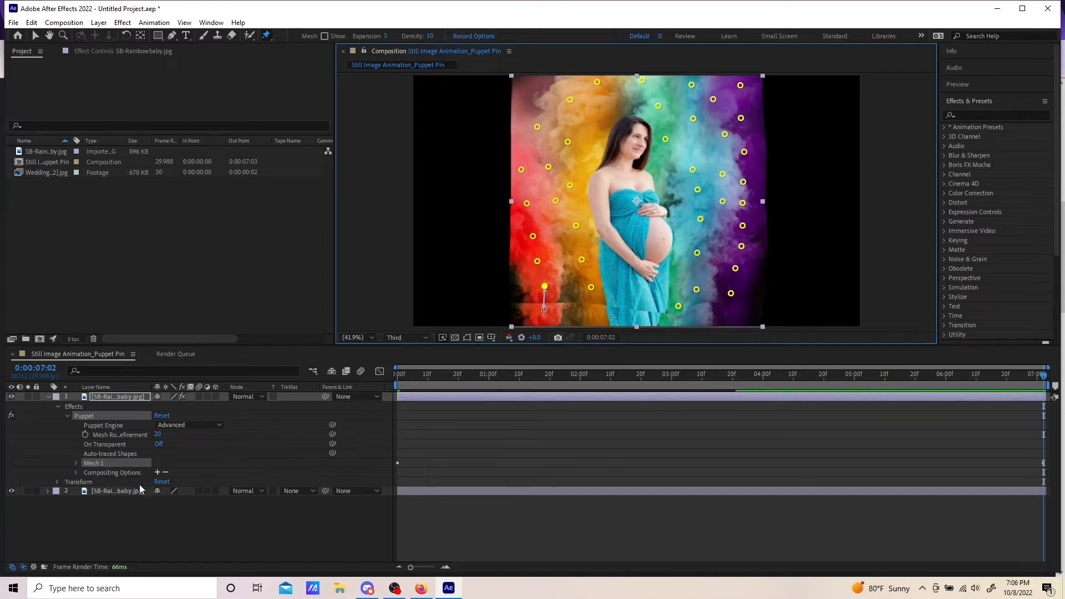
Duplicate the unanimated bottom photo layer and move the copy above the Puppet layer
{"action": "left_click", "coordinate": [115, 492]}
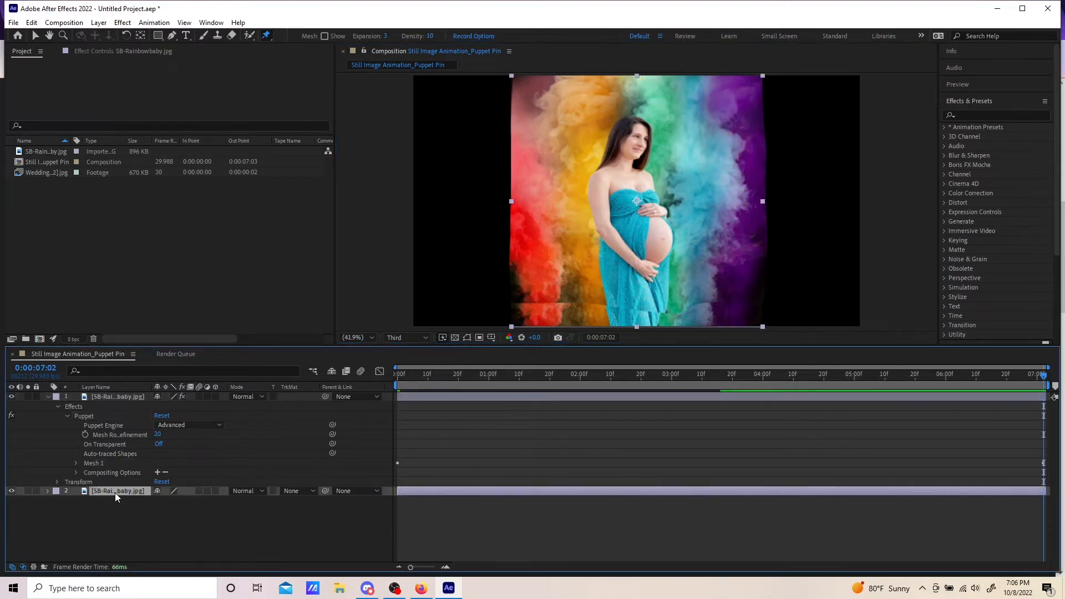
{"action": "key", "text": "ctrl+d"}
{"action": "left_click_drag", "start_coordinate": [112, 498], "coordinate": [109, 396]}
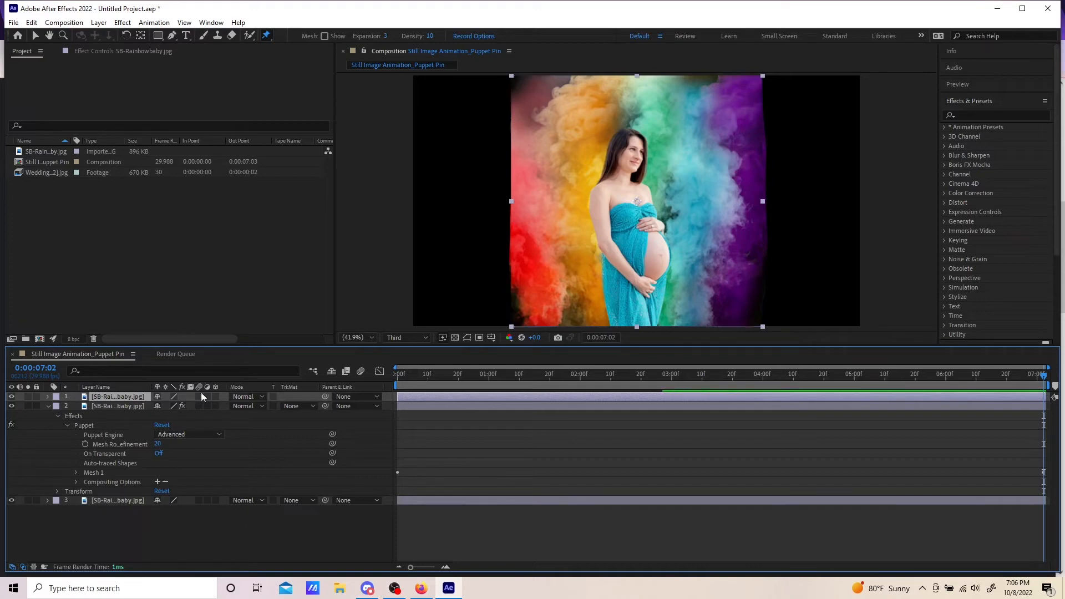
Set the label colour of the top photo layer to Red and of the bottom photo layer to Purple
{"action": "left_click", "coordinate": [57, 397]}
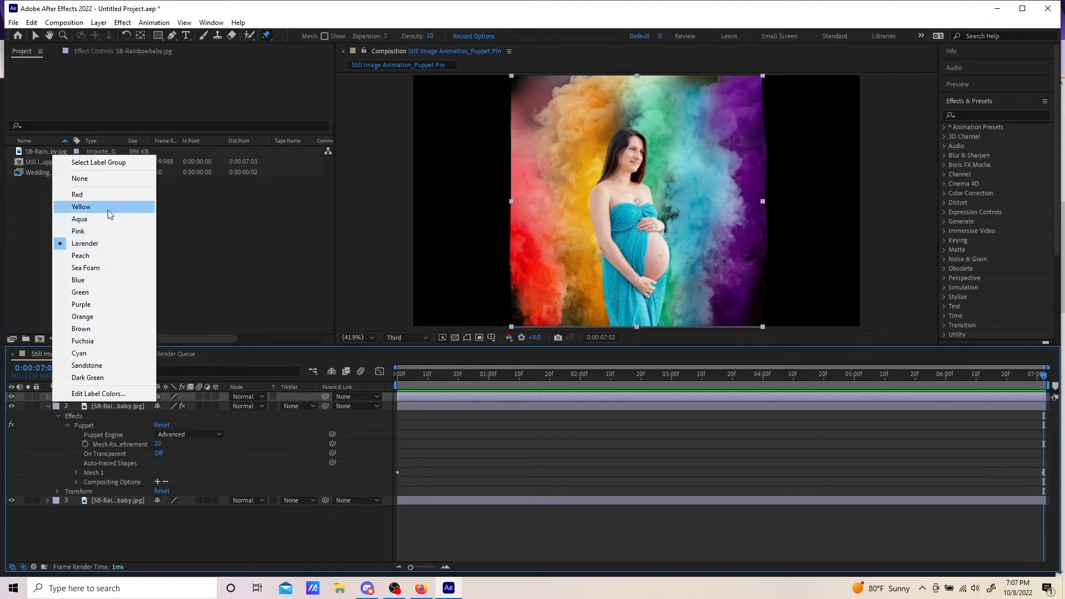
{"action": "left_click", "coordinate": [107, 195]}
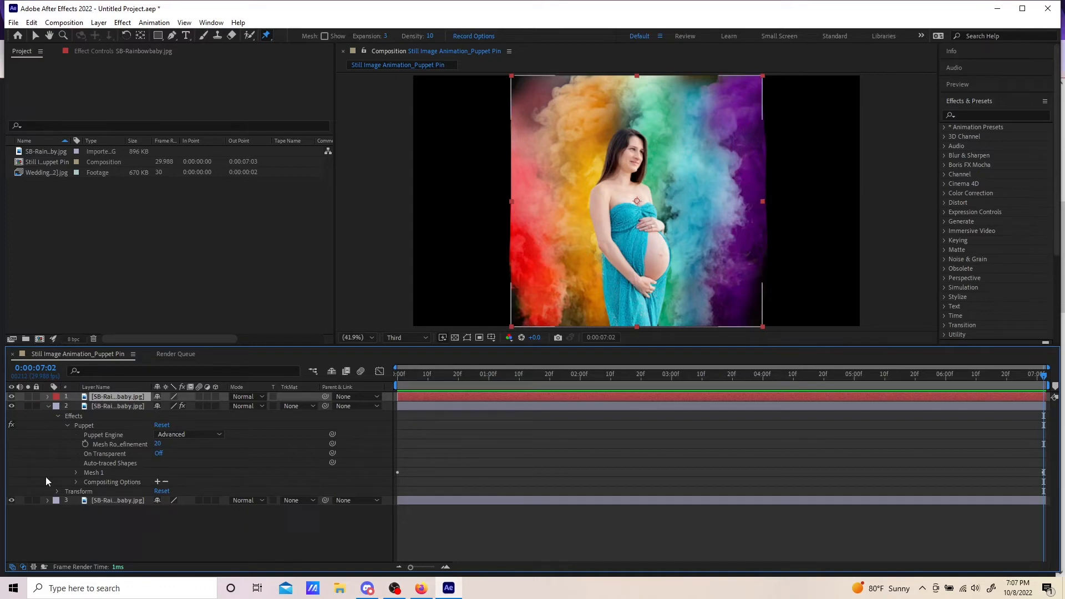
{"action": "left_click", "coordinate": [56, 501]}
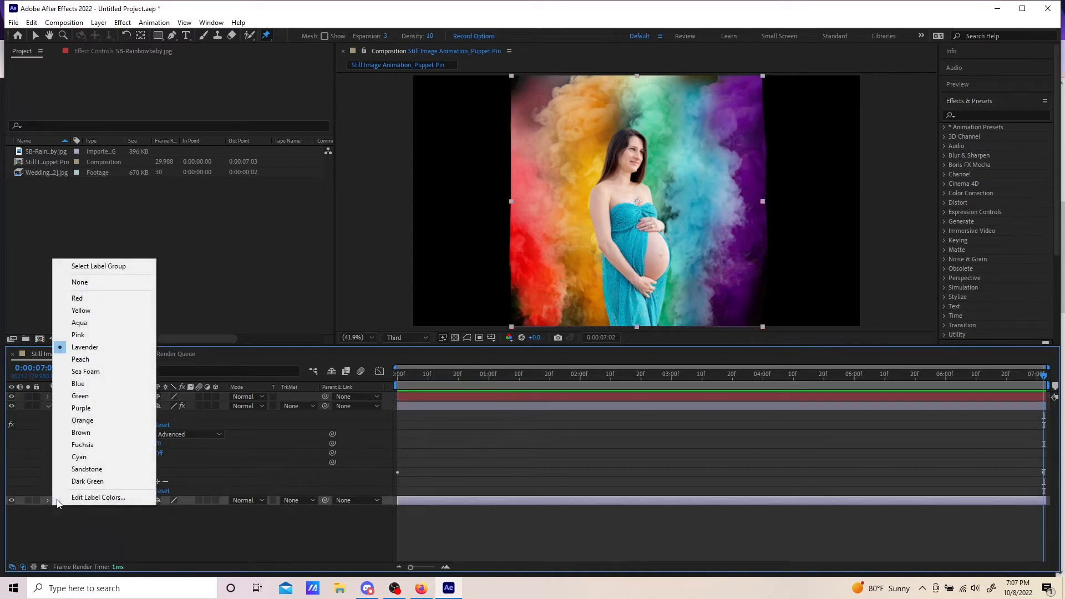
{"action": "left_click", "coordinate": [80, 408]}
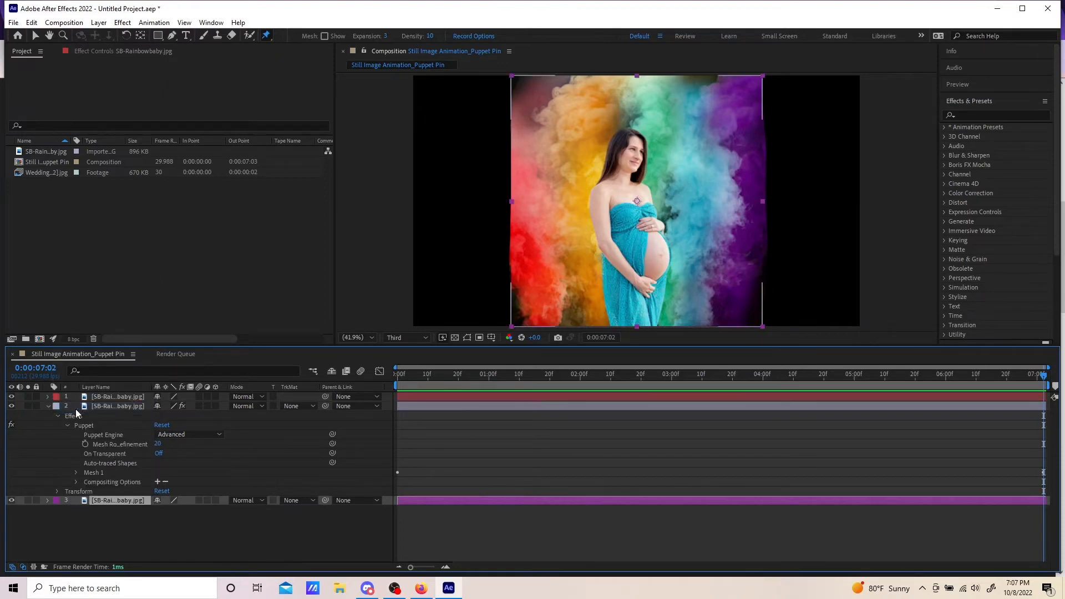
On the red-labelled top layer, start a Pen tool mask from the dress hem up the woman's back to the top of her head
{"action": "left_click", "coordinate": [90, 397]}
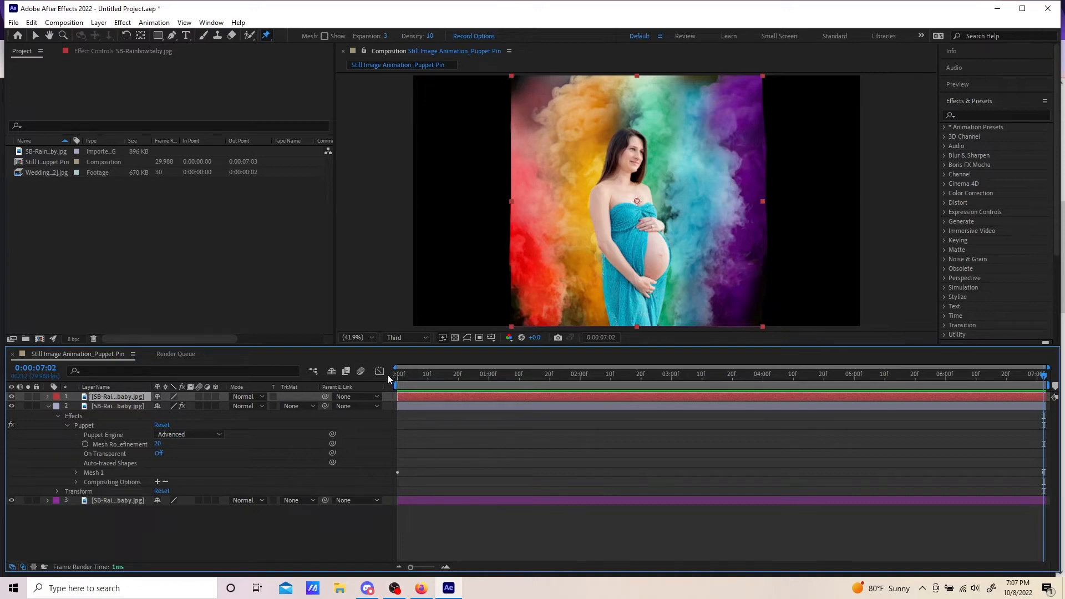
{"action": "left_click", "coordinate": [172, 36]}
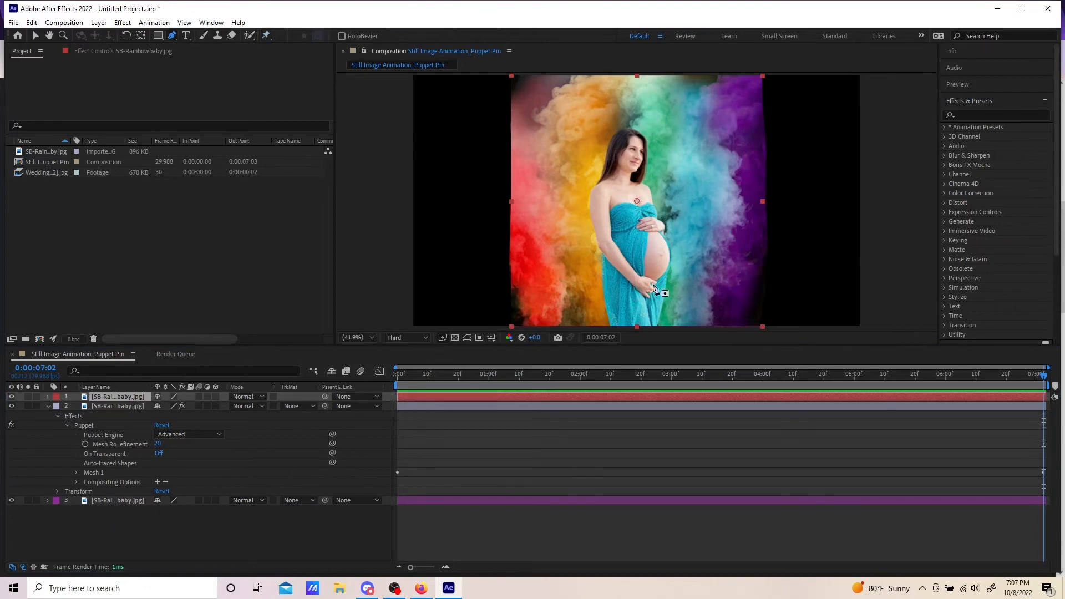
{"action": "left_click", "coordinate": [604, 321]}
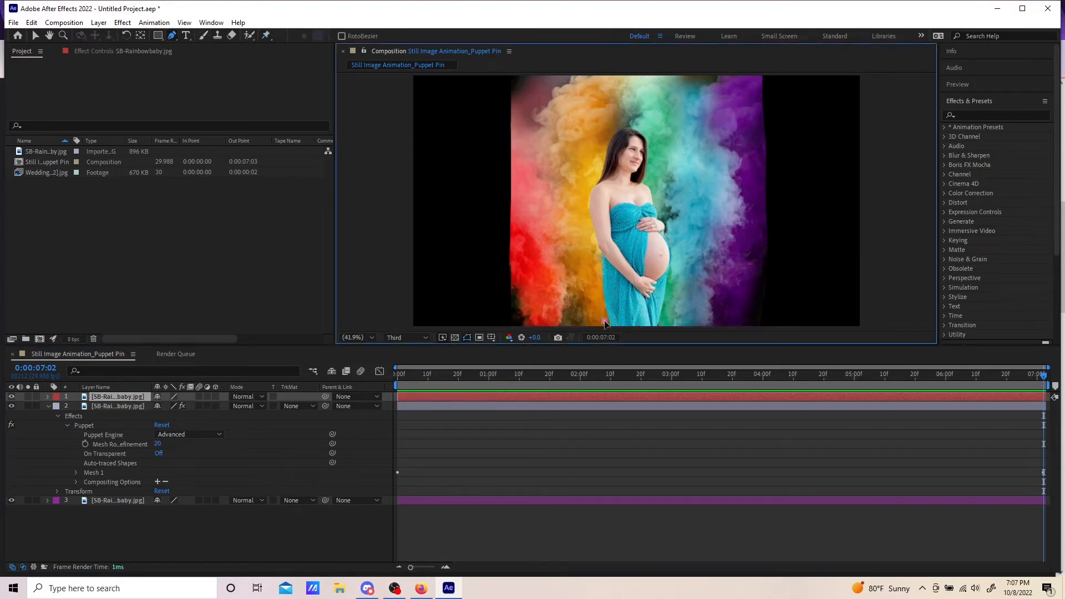
{"action": "left_click", "coordinate": [598, 270]}
{"action": "left_click", "coordinate": [588, 223]}
{"action": "left_click", "coordinate": [582, 198]}
{"action": "left_click", "coordinate": [595, 171]}
{"action": "left_click", "coordinate": [599, 157]}
{"action": "left_click", "coordinate": [603, 141]}
{"action": "left_click", "coordinate": [614, 131]}
{"action": "left_click", "coordinate": [623, 126]}
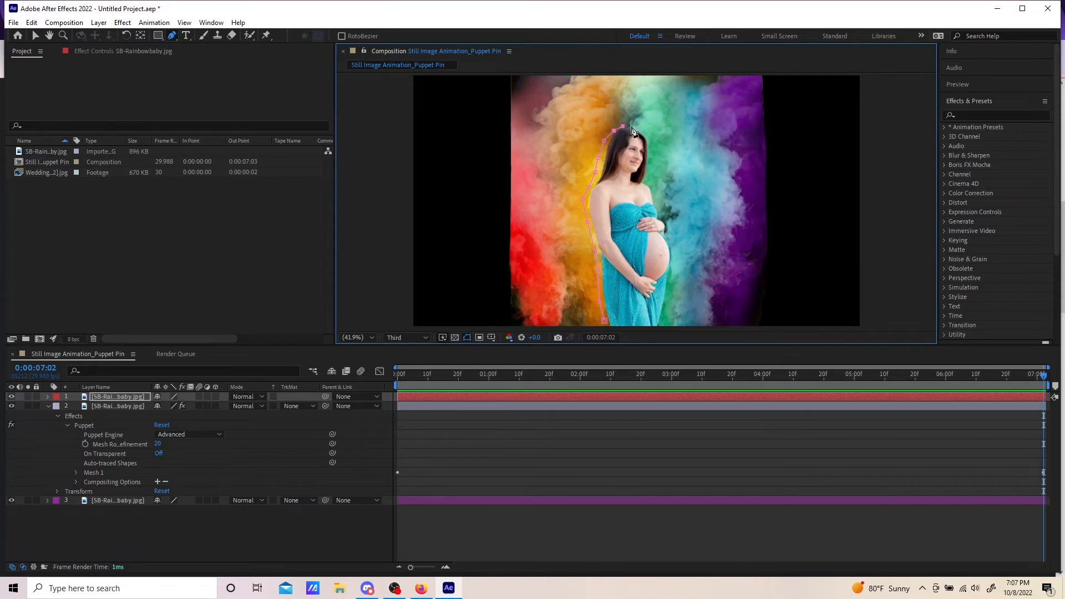
Continue the mask path around the woman's face and down her chest, hands and belly to the bottom of the dress
{"action": "left_click", "coordinate": [632, 126]}
{"action": "left_click", "coordinate": [640, 129]}
{"action": "left_click", "coordinate": [646, 139]}
{"action": "left_click", "coordinate": [646, 162]}
{"action": "left_click", "coordinate": [646, 169]}
{"action": "left_click", "coordinate": [643, 177]}
{"action": "left_click", "coordinate": [655, 190]}
{"action": "left_click", "coordinate": [654, 203]}
{"action": "left_click", "coordinate": [657, 211]}
{"action": "left_click", "coordinate": [664, 220]}
{"action": "left_click", "coordinate": [673, 257]}
{"action": "left_click", "coordinate": [666, 301]}
{"action": "left_click", "coordinate": [661, 320]}
{"action": "left_click", "coordinate": [658, 326]}
Run the mask path around the photo's outer edges and close it at the starting point by the dress hem
{"action": "left_click", "coordinate": [775, 322]}
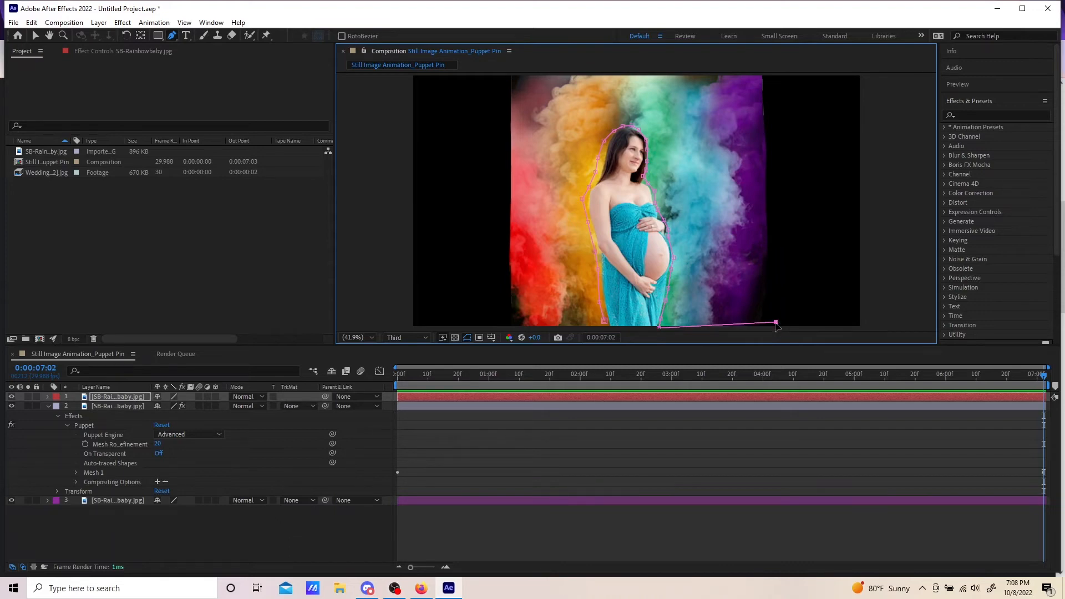
{"action": "left_click_drag", "start_coordinate": [774, 322], "coordinate": [775, 328]}
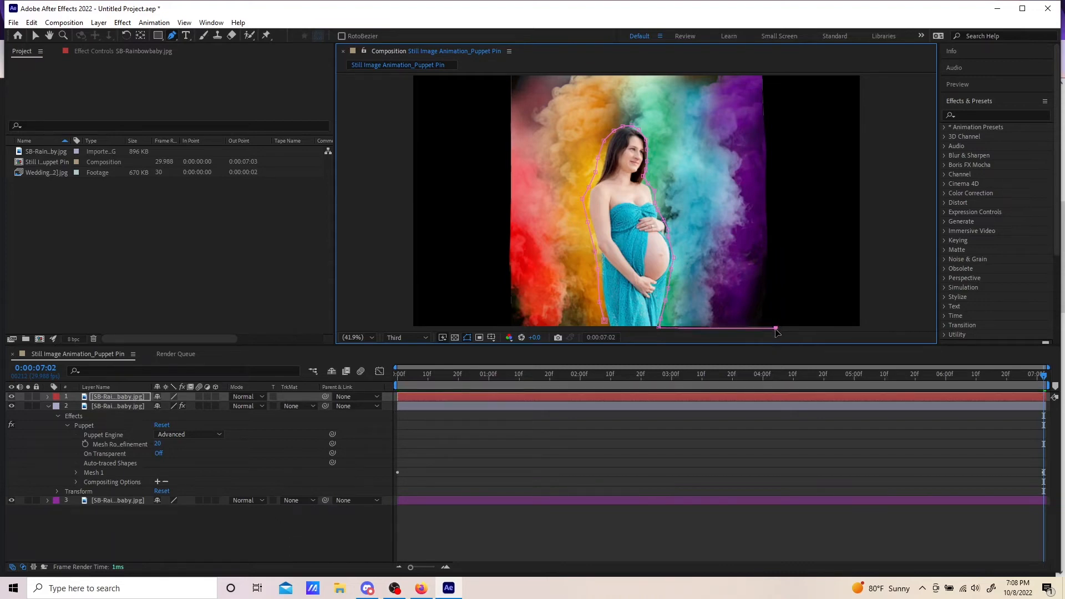
{"action": "left_click", "coordinate": [774, 110]}
{"action": "left_click", "coordinate": [771, 75]}
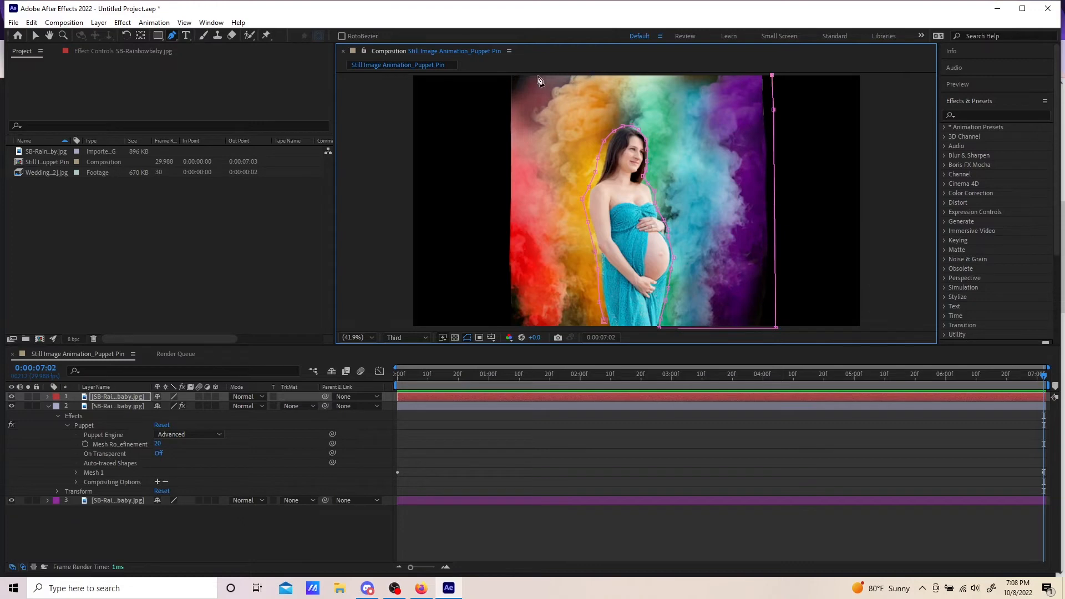
{"action": "left_click", "coordinate": [506, 75]}
{"action": "left_click", "coordinate": [505, 322]}
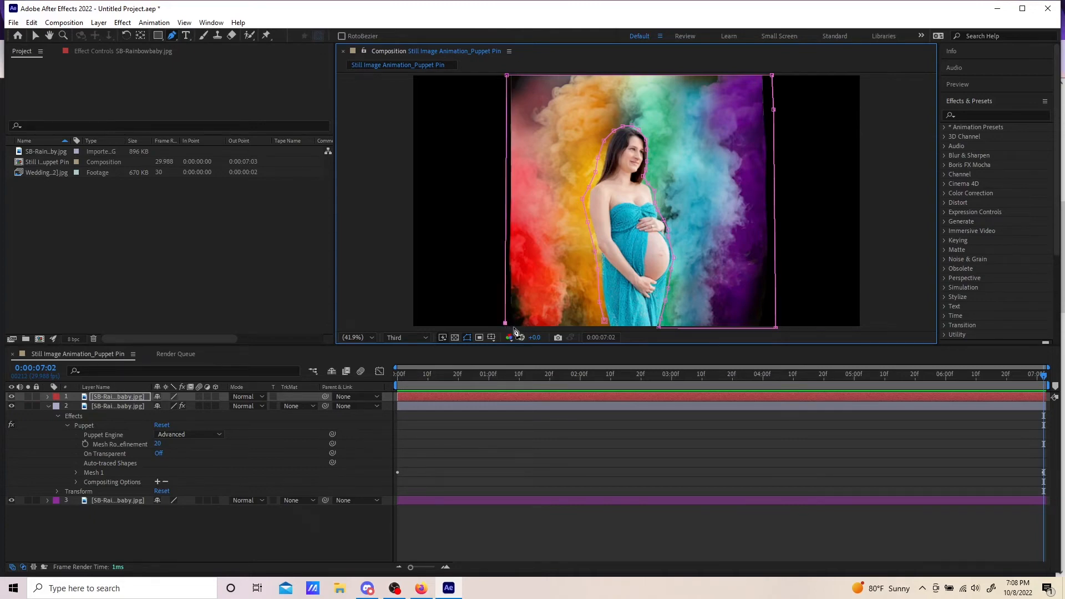
{"action": "left_click", "coordinate": [603, 328]}
{"action": "left_click", "coordinate": [605, 327]}
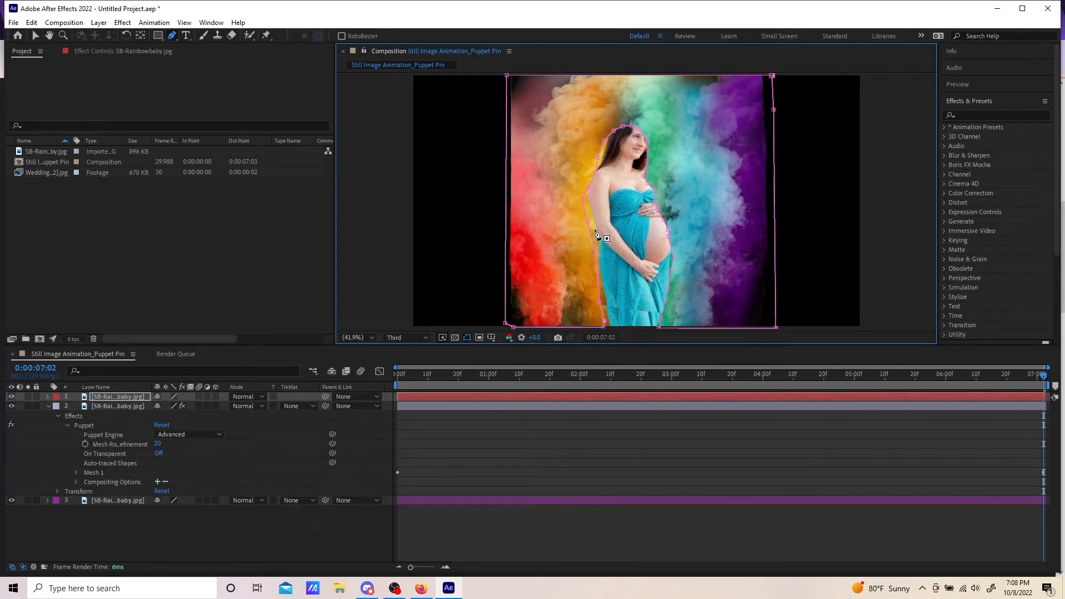
Invert the mask on the top layer
{"action": "right_click", "coordinate": [551, 172]}
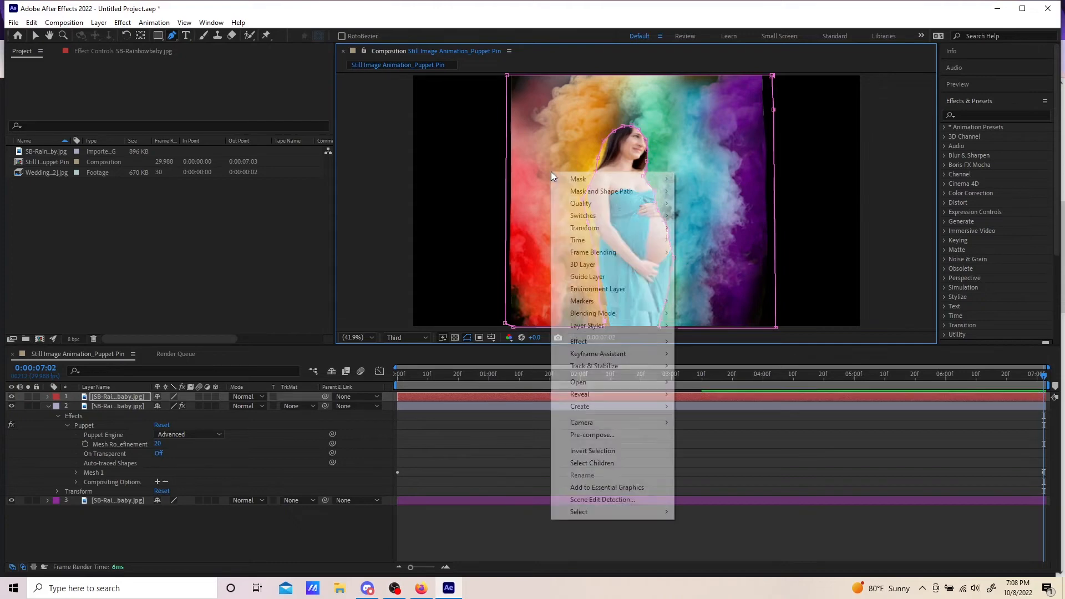
{"action": "mouse_move", "coordinate": [571, 178]}
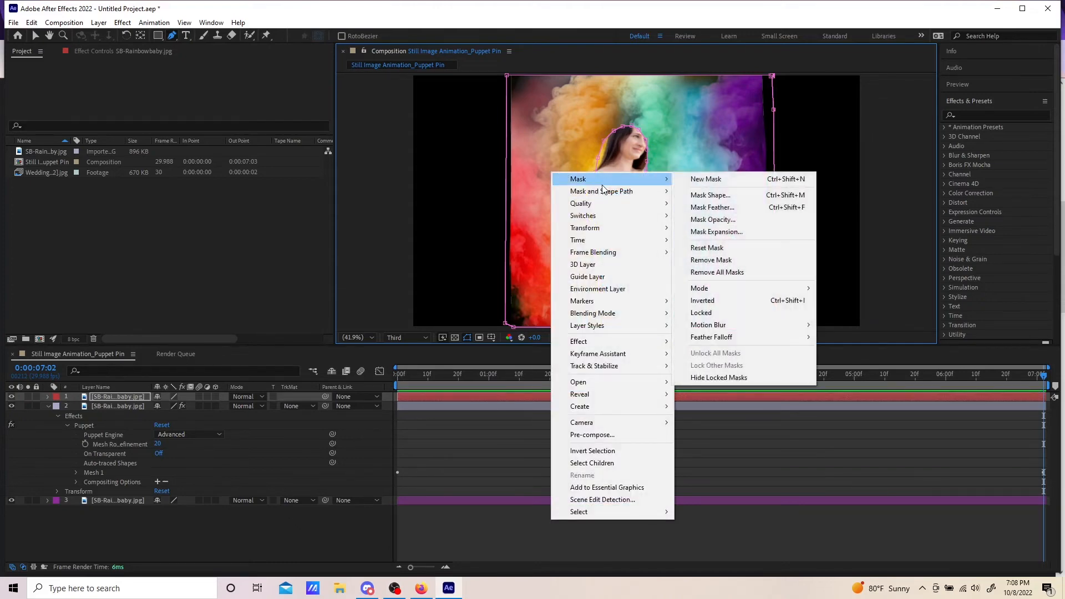
{"action": "left_click", "coordinate": [737, 301]}
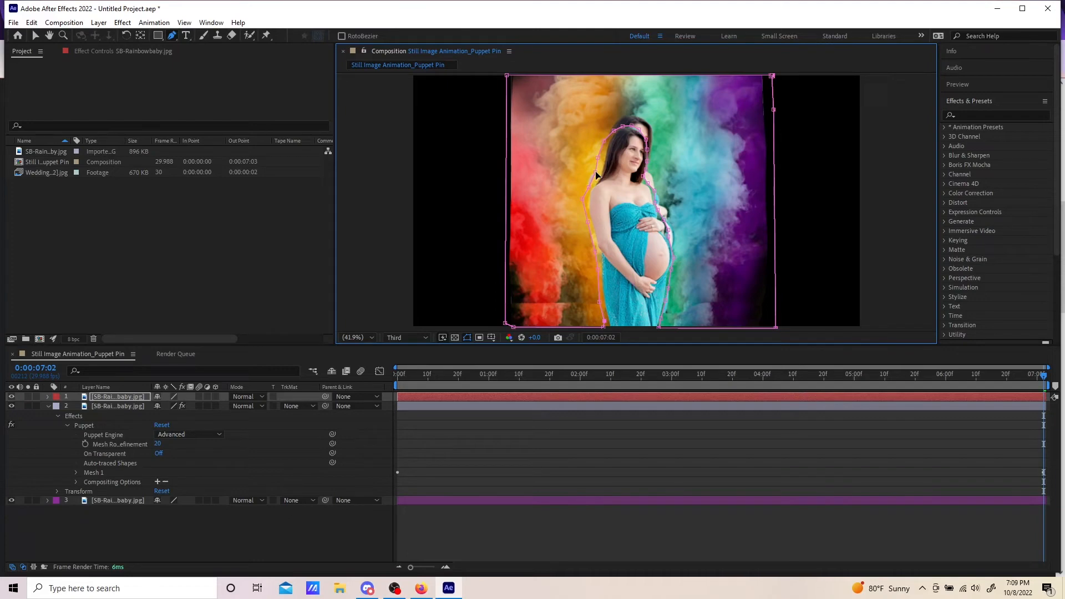
{"action": "left_click_drag", "start_coordinate": [595, 171], "coordinate": [607, 144]}
Set the Mask Feather of Mask 1 to 20 pixels and preview the animation from the start
{"action": "key", "text": "m"}
{"action": "key", "text": "m"}
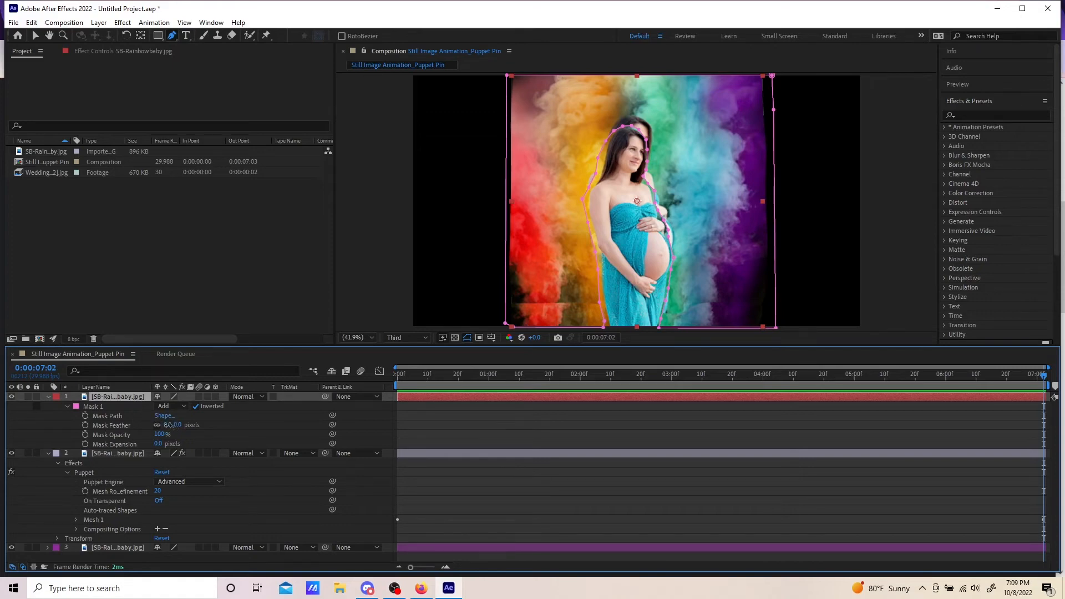
{"action": "type", "text": "20"}
{"action": "key", "text": "Return"}
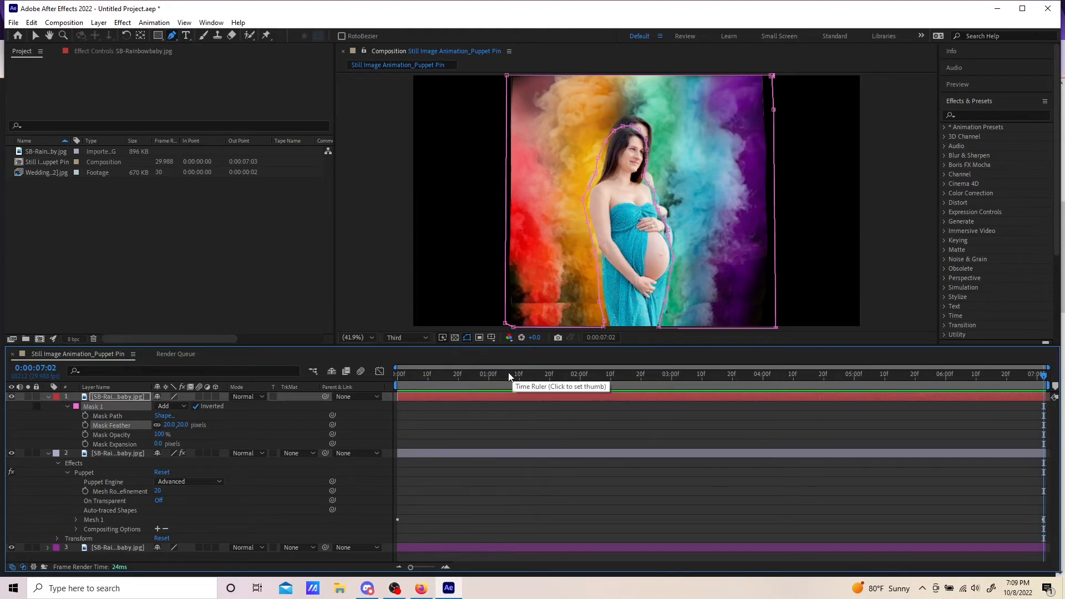
{"action": "left_click_drag", "start_coordinate": [508, 374], "coordinate": [314, 374]}
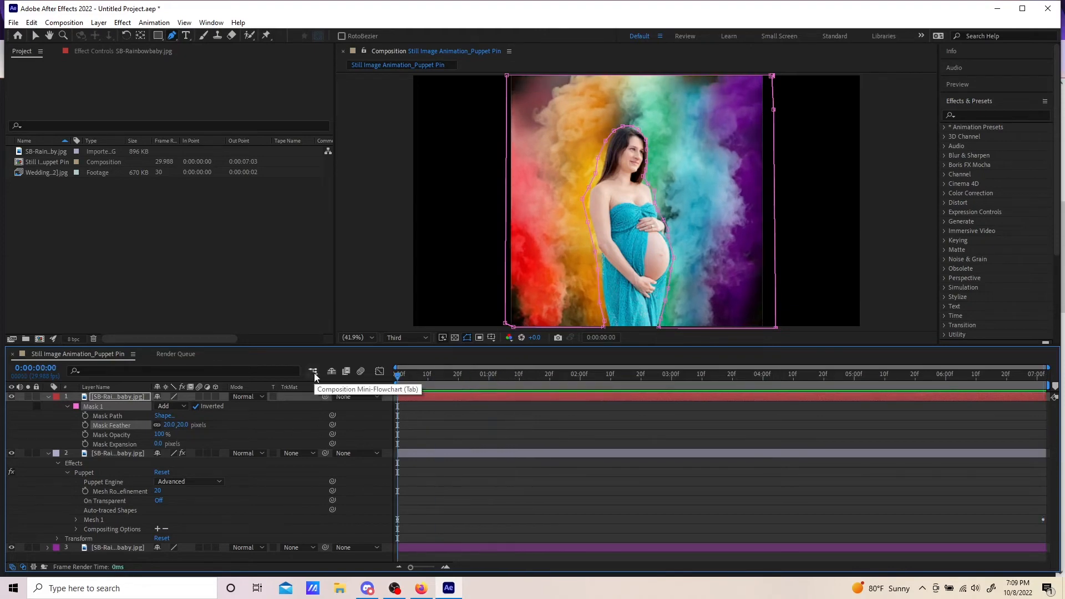
{"action": "key", "text": "space"}
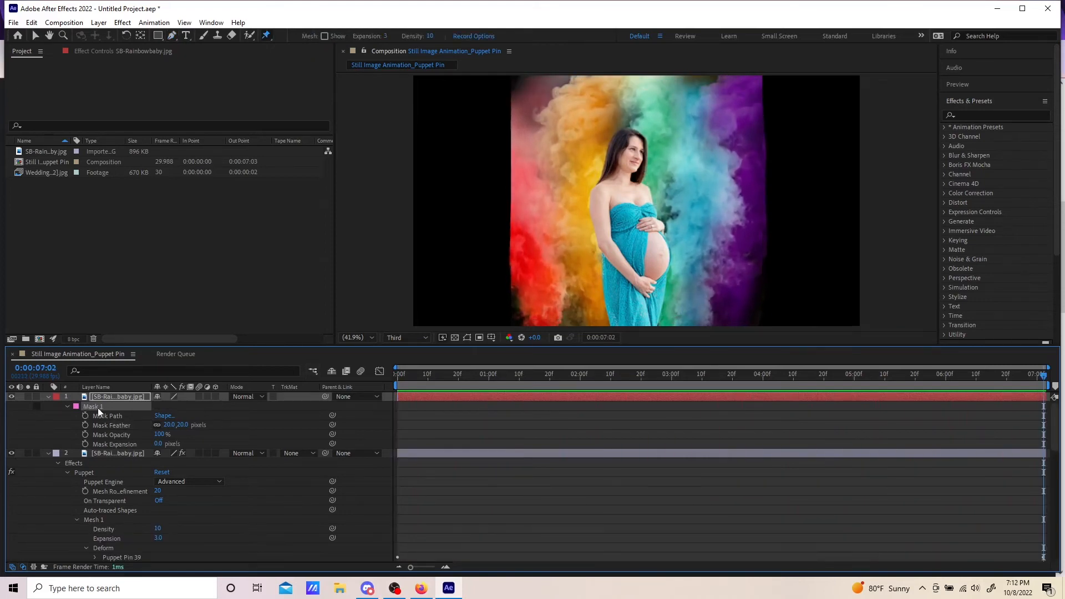
Select Mask 1 and close its path along the photo's bottom edge to the dress hem with the Pen tool
{"action": "left_click", "coordinate": [105, 407]}
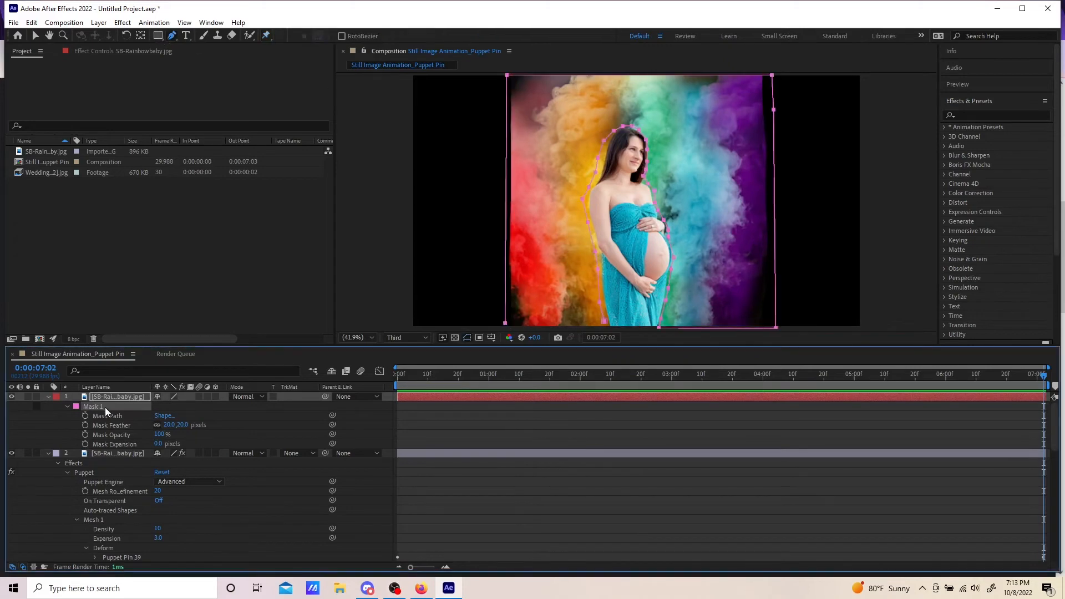
{"action": "left_click", "coordinate": [583, 201]}
{"action": "key", "text": "v"}
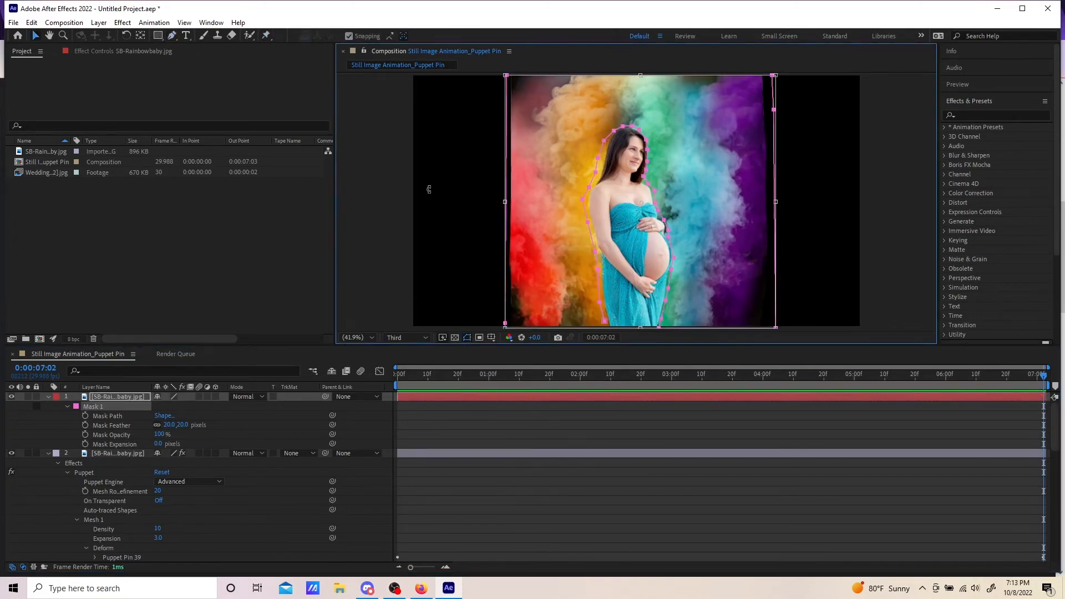
{"action": "left_click", "coordinate": [396, 179]}
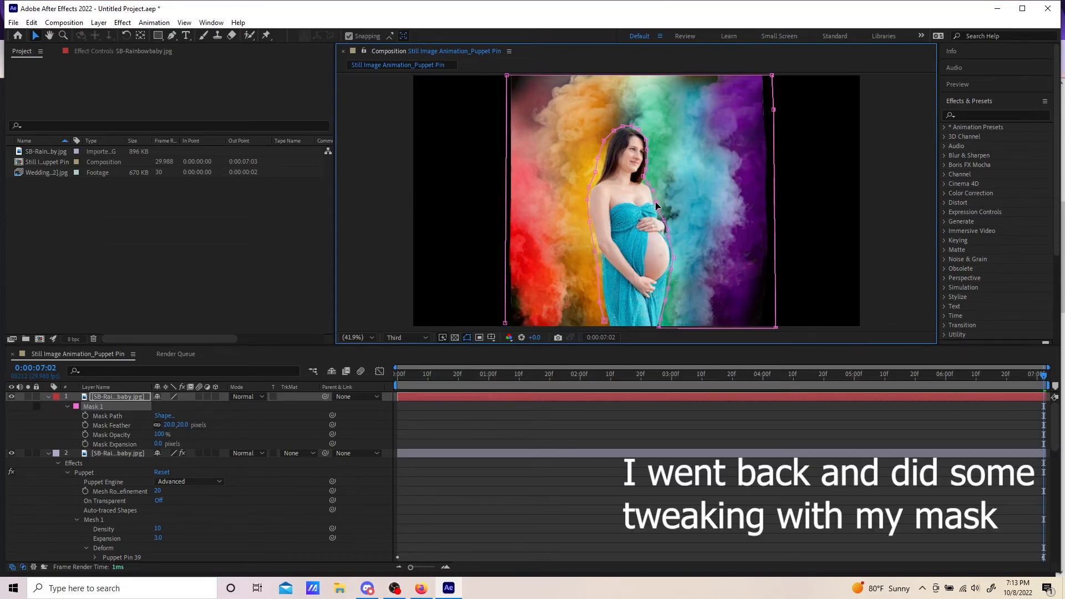
{"action": "left_click", "coordinate": [172, 35]}
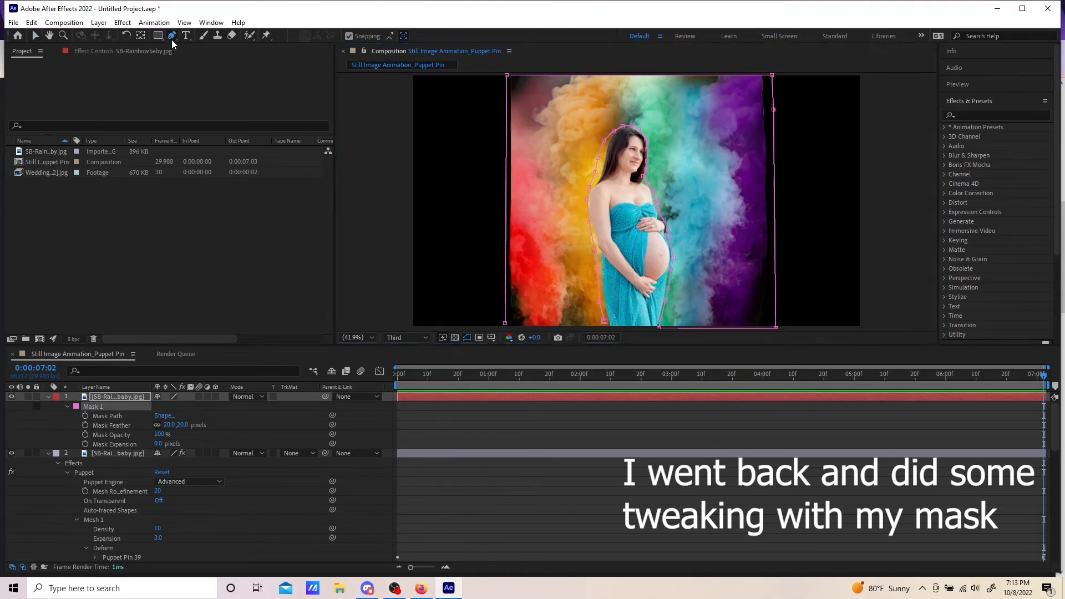
{"action": "left_click", "coordinate": [514, 326]}
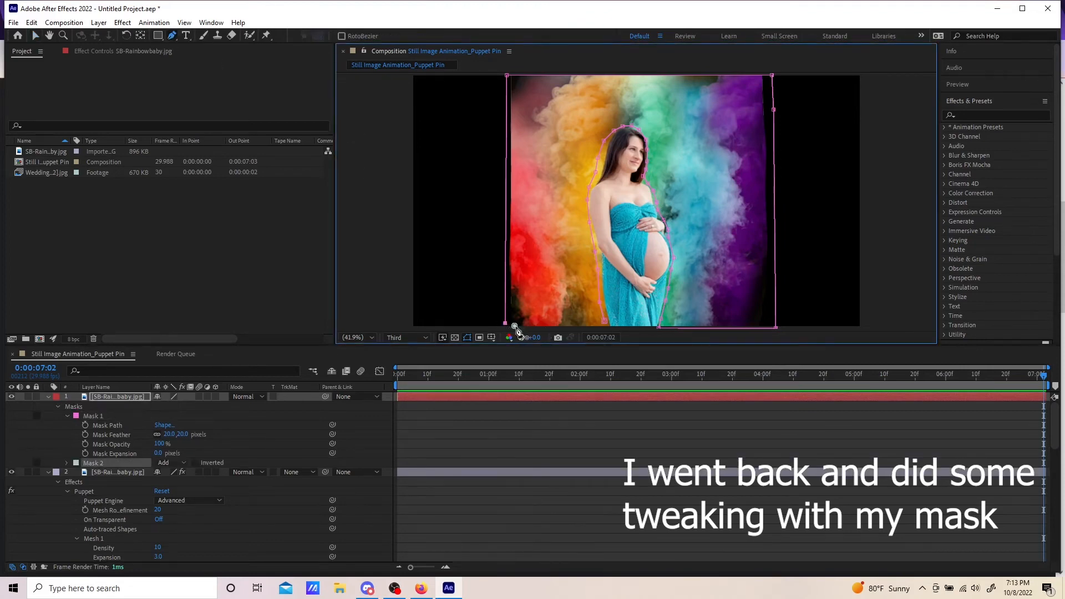
{"action": "key", "text": "ctrl+z"}
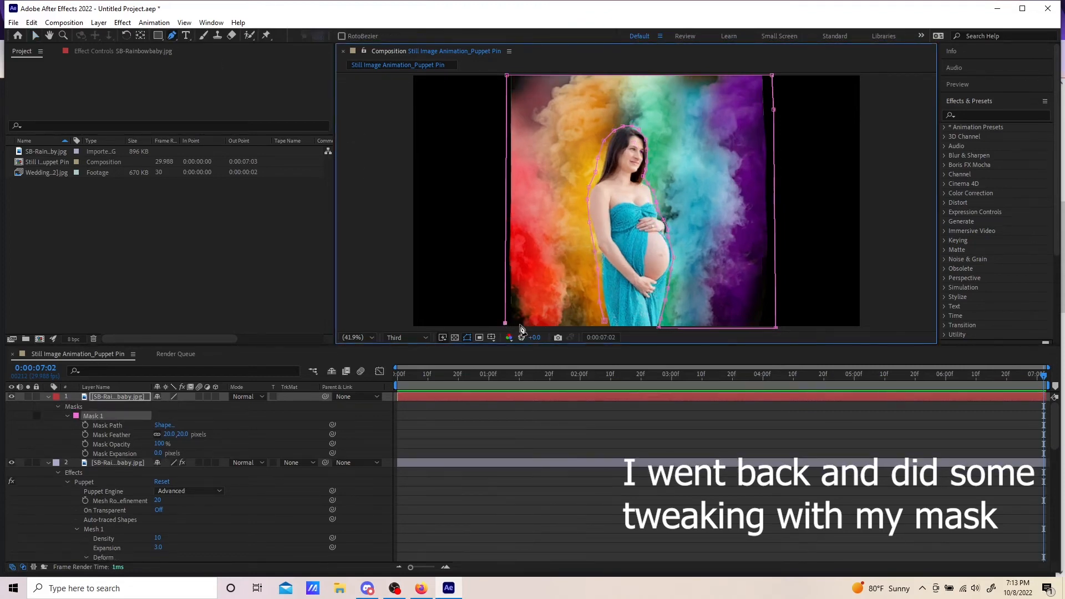
{"action": "left_click", "coordinate": [522, 325]}
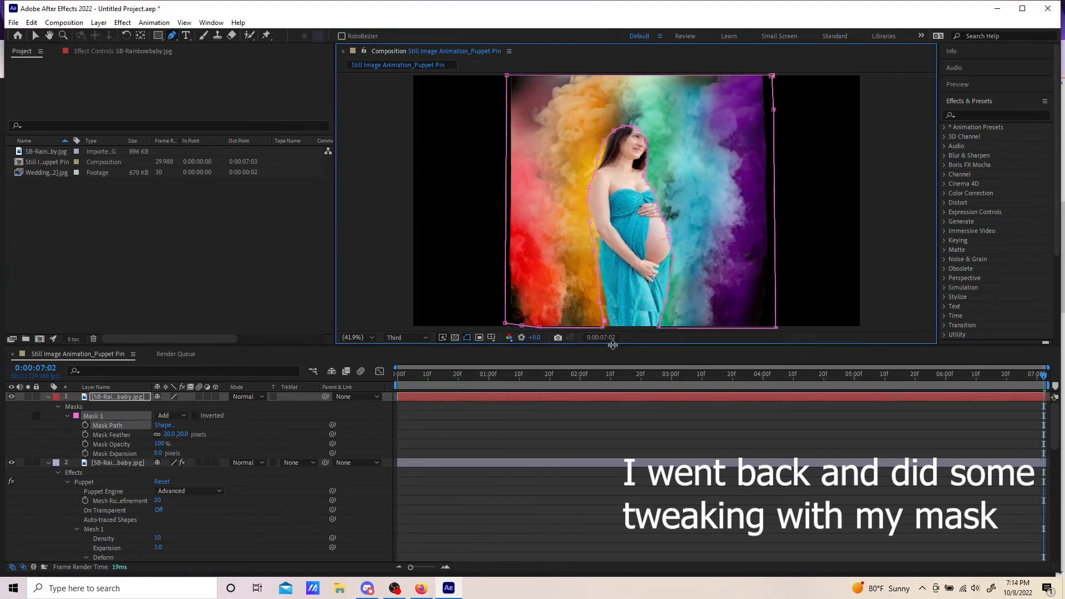
Invert Mask 1 on the top layer and return to the first frame of the composition
{"action": "right_click", "coordinate": [688, 234]}
{"action": "mouse_move", "coordinate": [726, 236]}
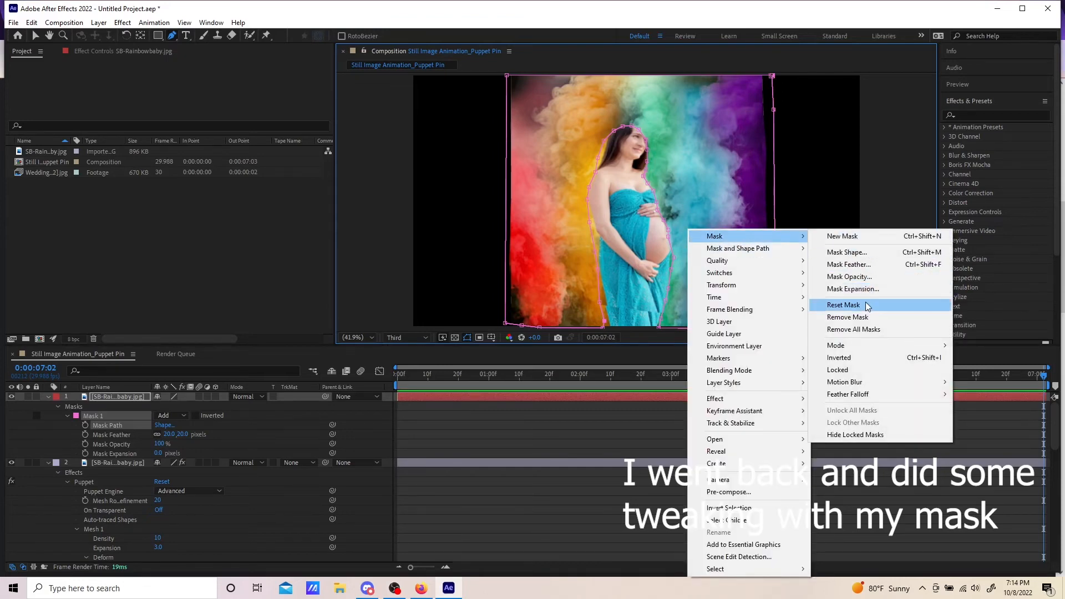
{"action": "left_click", "coordinate": [859, 357]}
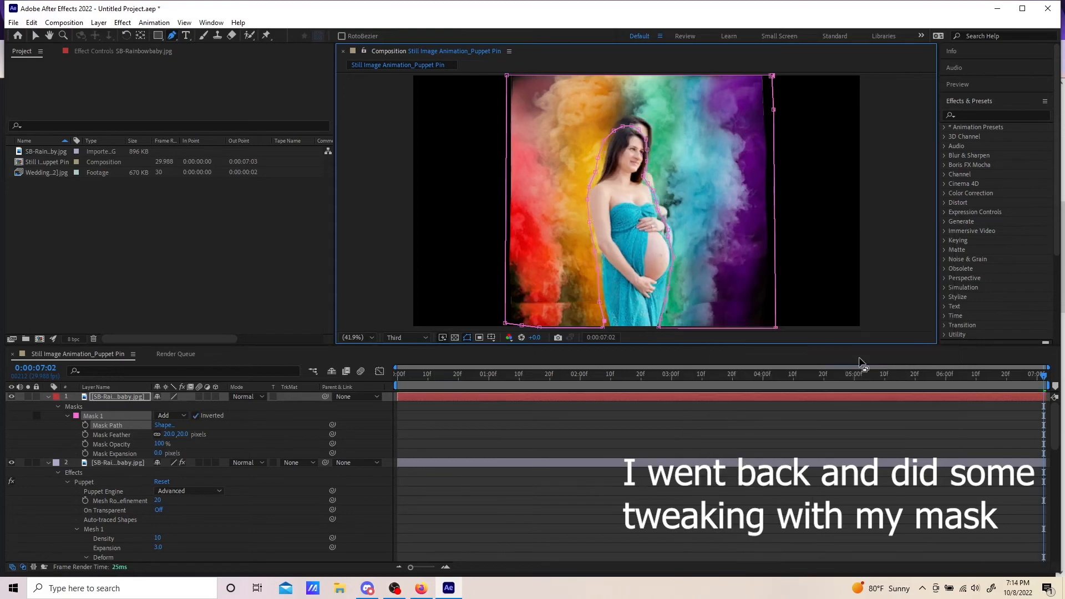
{"action": "left_click_drag", "start_coordinate": [521, 376], "coordinate": [323, 376]}
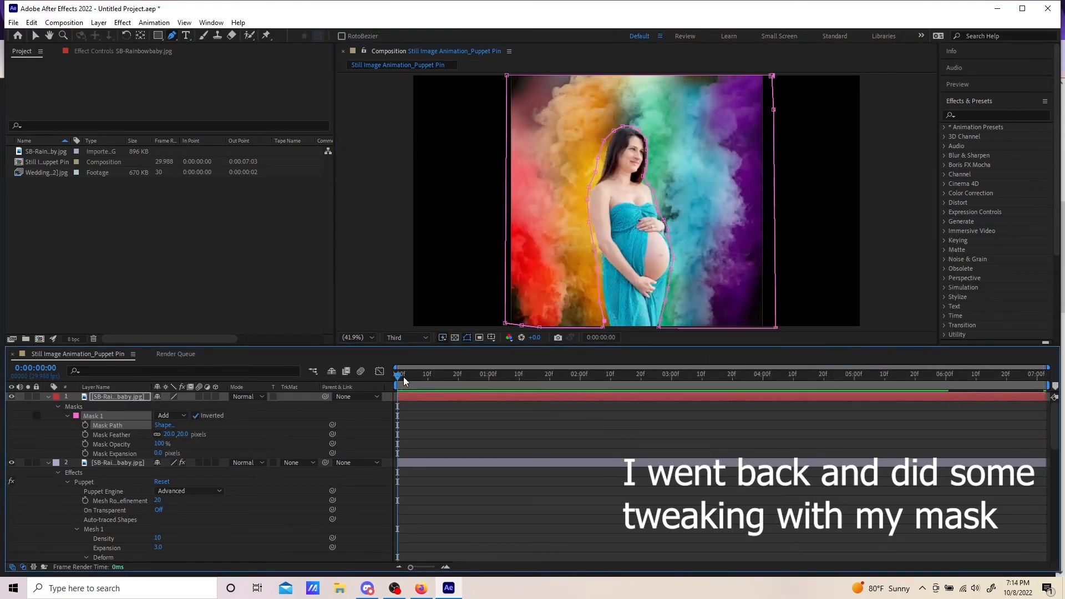
Collapse the top layer's properties and rename the second layer as Smoke Animation
{"action": "left_click", "coordinate": [48, 397]}
{"action": "right_click", "coordinate": [119, 406]}
{"action": "left_click", "coordinate": [151, 373]}
{"action": "type", "text": "Smoke Animation"}
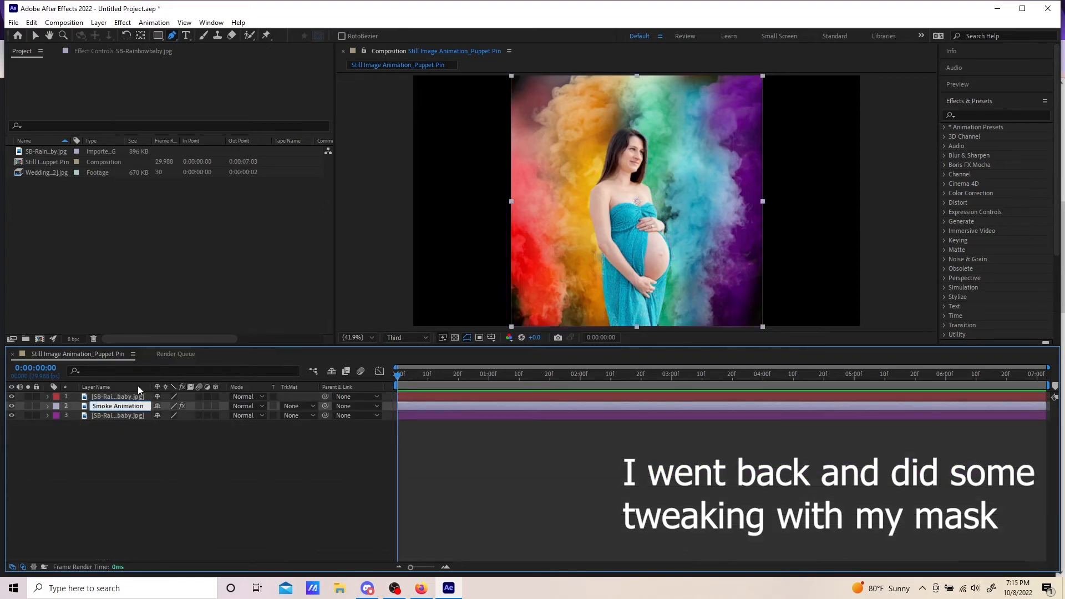
{"action": "key", "text": "Return"}
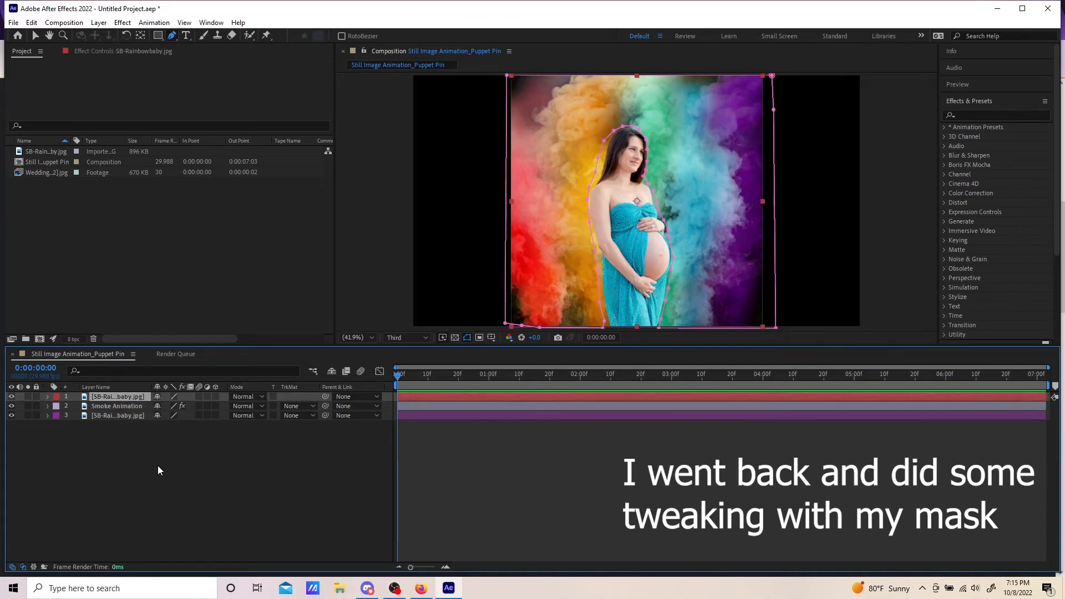
Rename the bottom layer as Background
{"action": "left_click", "coordinate": [124, 416]}
{"action": "right_click", "coordinate": [125, 416]}
{"action": "left_click", "coordinate": [176, 384]}
{"action": "type", "text": "Background"}
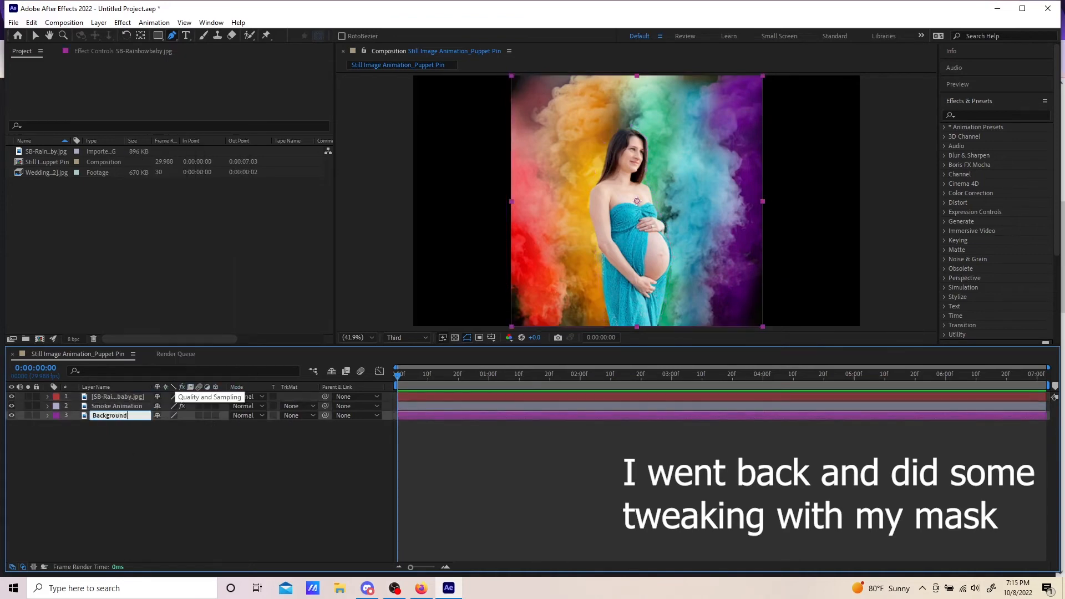
{"action": "left_click", "coordinate": [192, 461]}
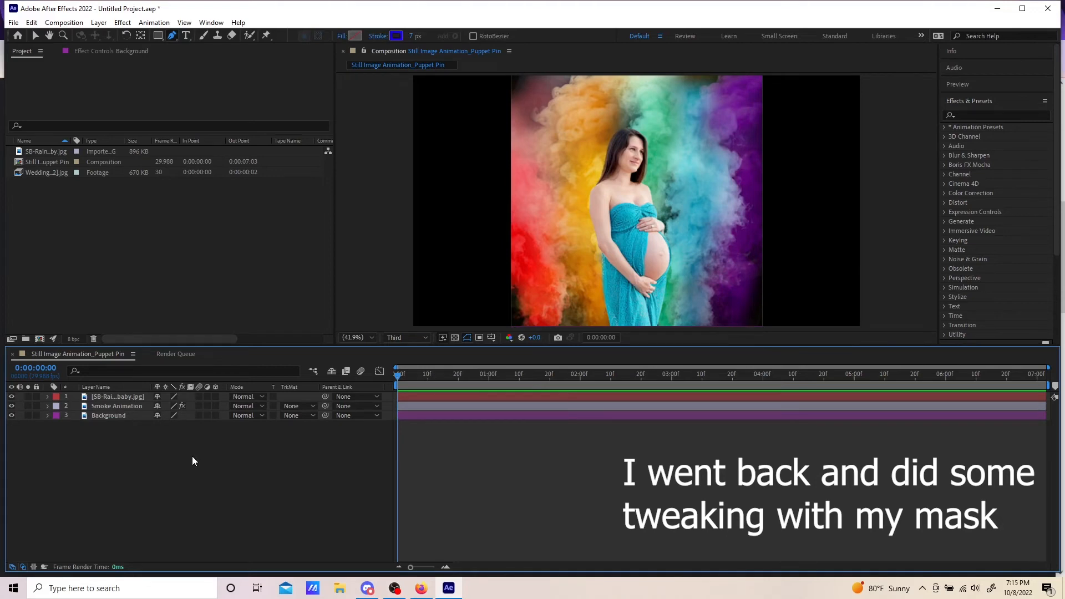
Add a mask feather point beside the back of the woman's hair on the top layer's mask and preview the animation
{"action": "left_click", "coordinate": [138, 396]}
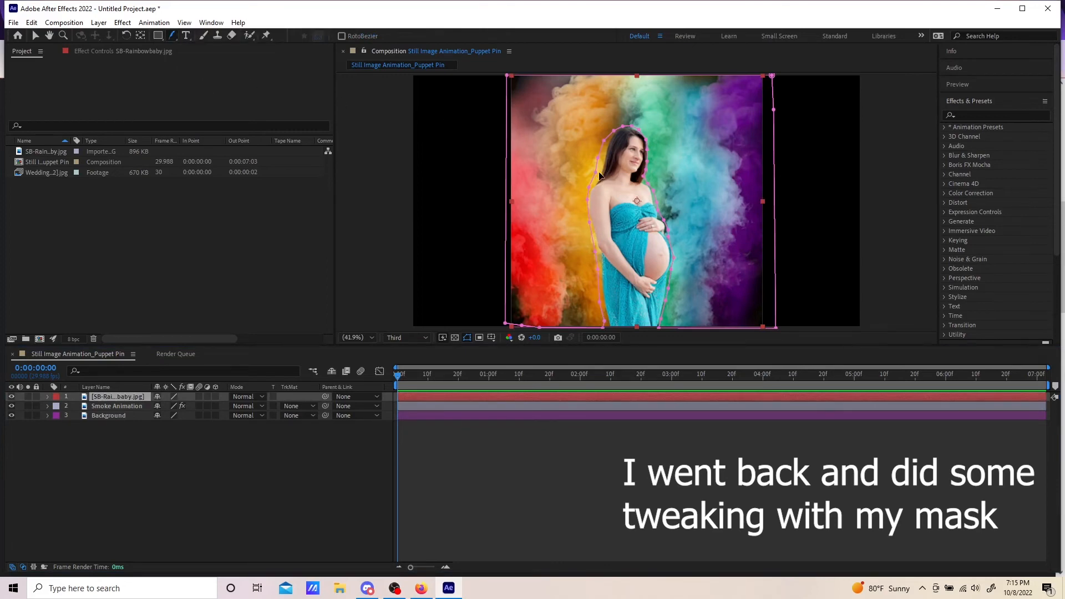
{"action": "left_click_drag", "start_coordinate": [598, 159], "coordinate": [601, 158]}
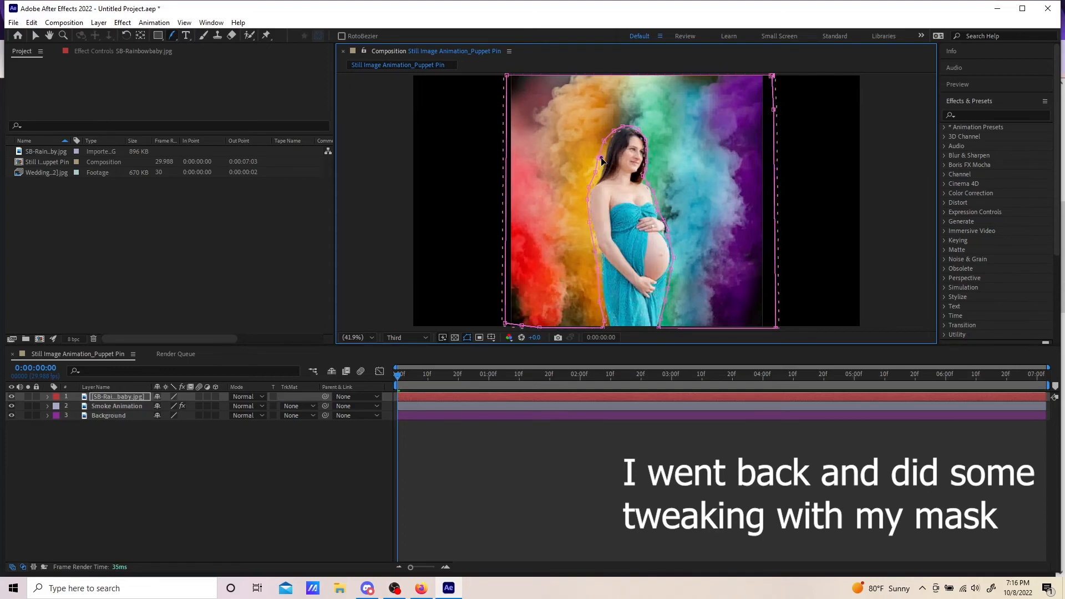
{"action": "key", "text": "space"}
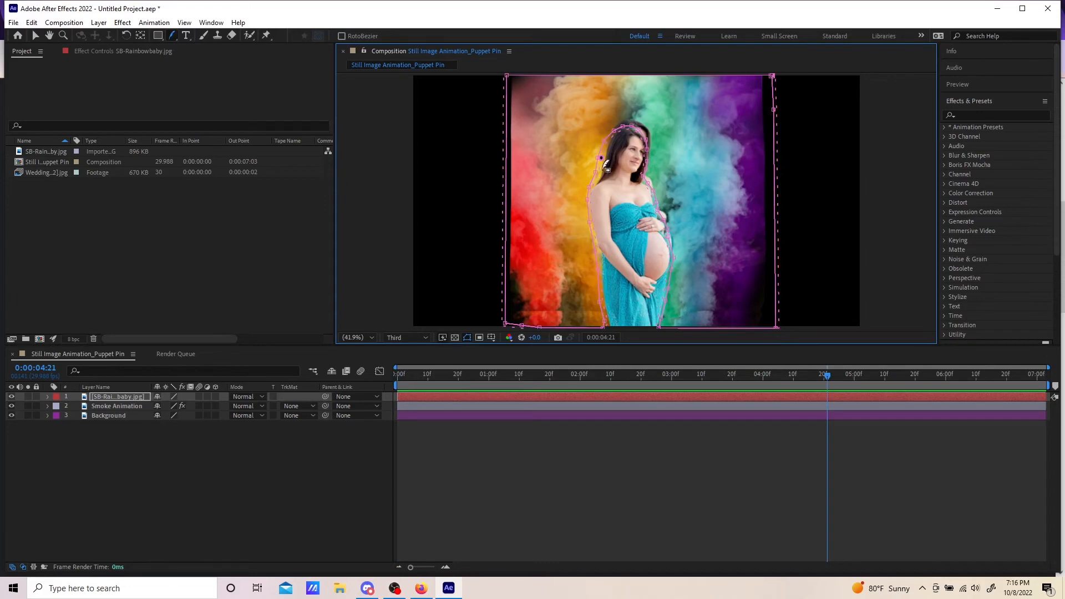
Extend the mask feather above the woman's head and preview the animation from the start
{"action": "left_click", "coordinate": [638, 118]}
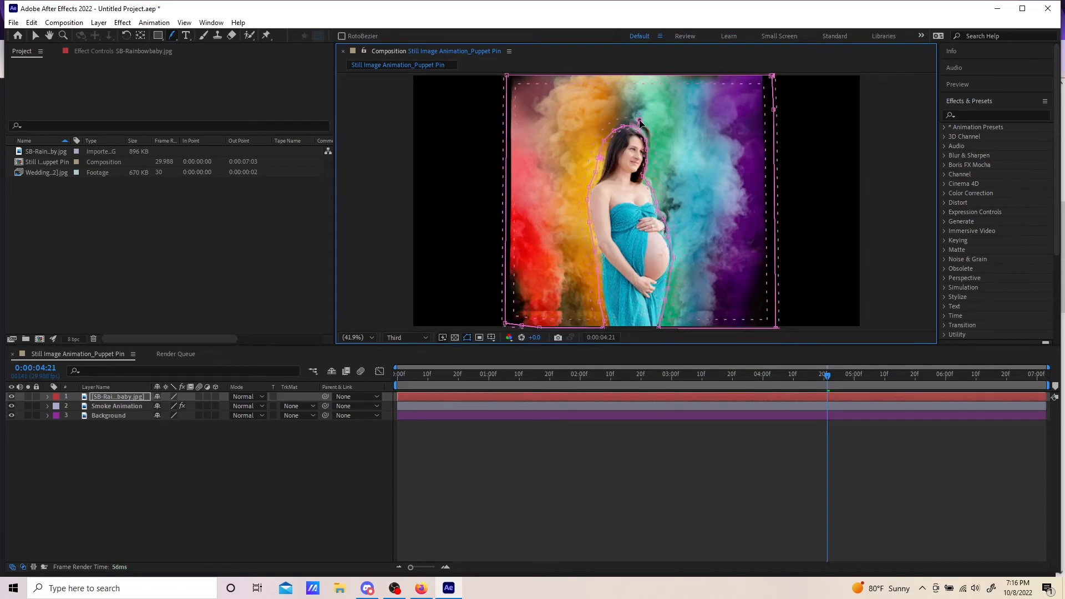
{"action": "key", "text": "Home"}
{"action": "key", "text": "space"}
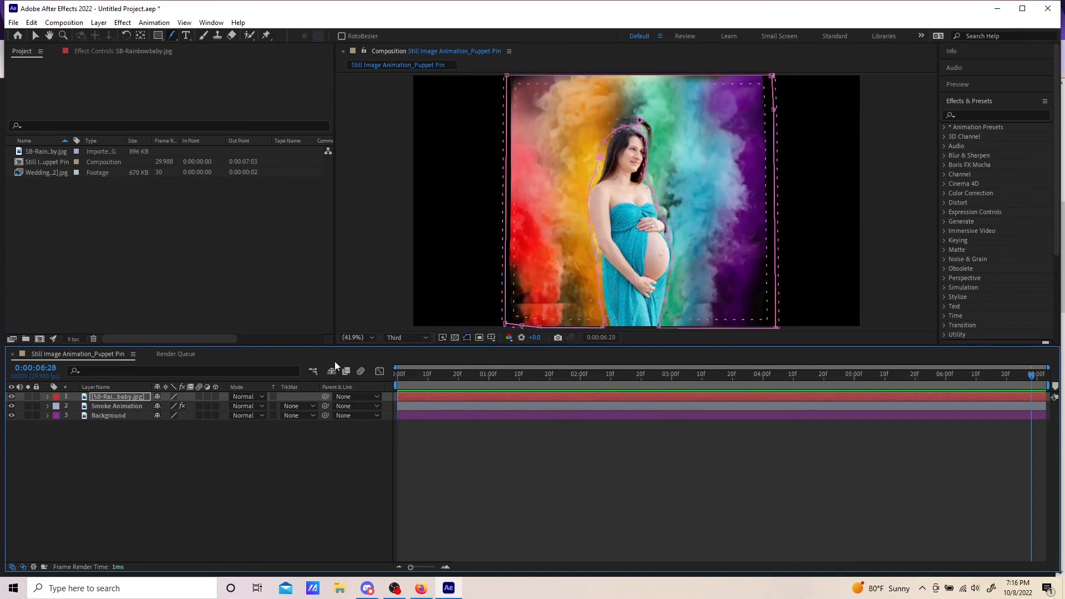
{"action": "left_click", "coordinate": [398, 374]}
{"action": "left_click_drag", "start_coordinate": [642, 119], "coordinate": [642, 109]}
{"action": "key", "text": "space"}
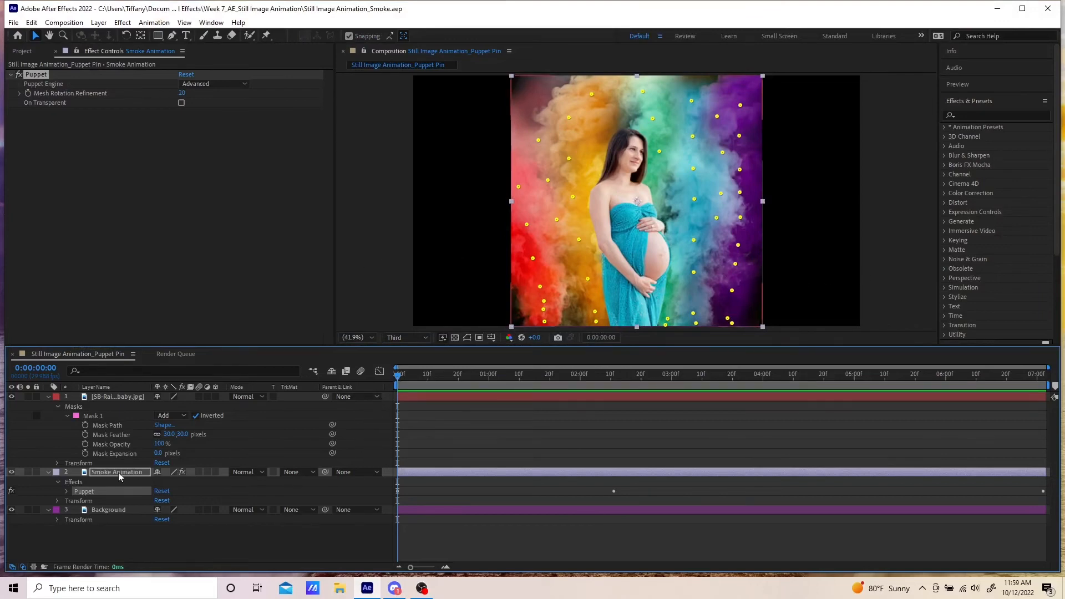
Expand the Puppet effect on the Smoke Animation layer, scrub through the animation and delete Mesh 2
{"action": "left_click", "coordinate": [67, 491]}
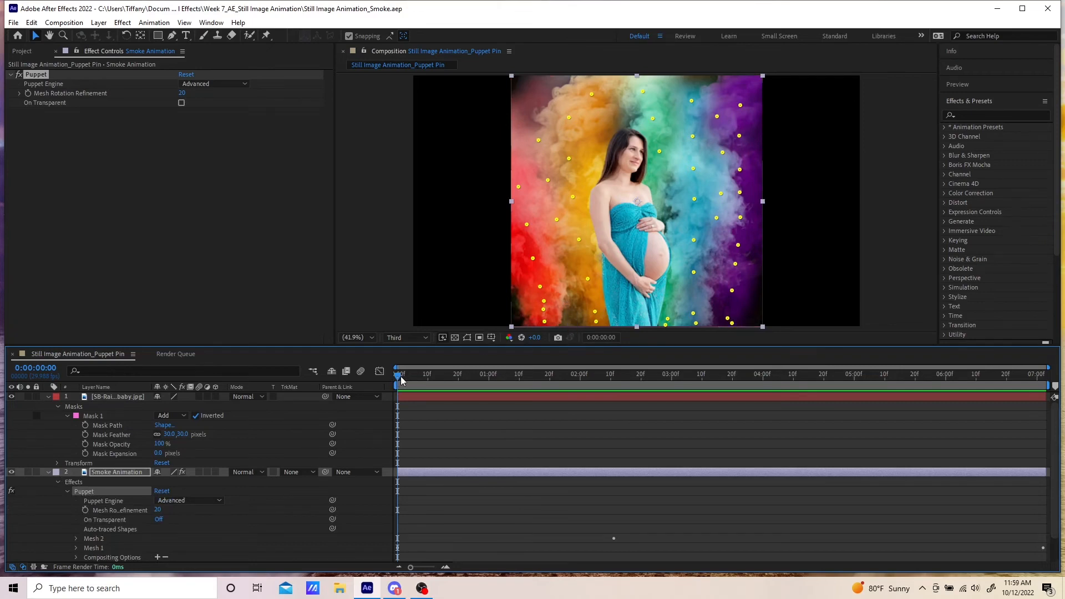
{"action": "left_click_drag", "start_coordinate": [402, 380], "coordinate": [1027, 385]}
{"action": "scroll", "coordinate": [1017, 493], "scroll_direction": "down", "scroll_amount": 1}
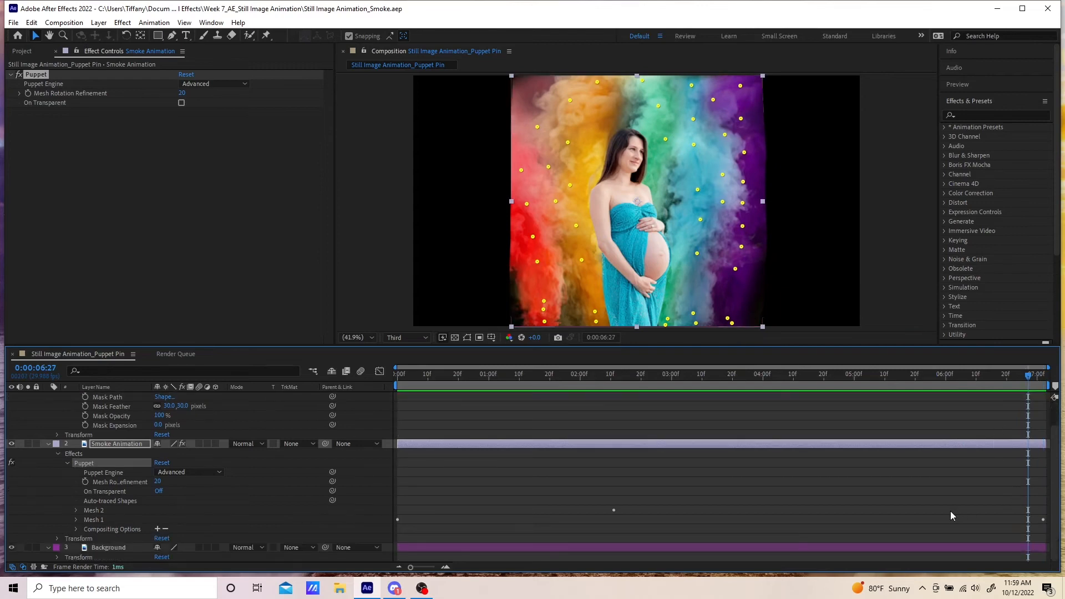
{"action": "key", "text": "Delete"}
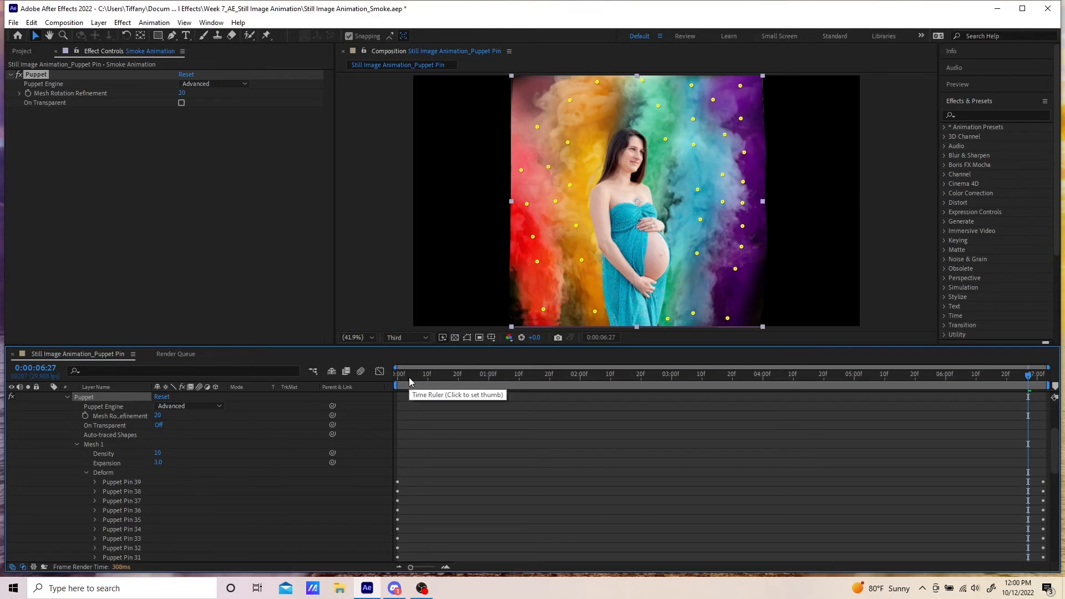
Examine the Mesh 1 puppet pin keyframes at both ends of the timeline and preview the smoke animation from the start
{"action": "left_click", "coordinate": [400, 378]}
{"action": "left_click_drag", "start_coordinate": [398, 376], "coordinate": [1044, 375]}
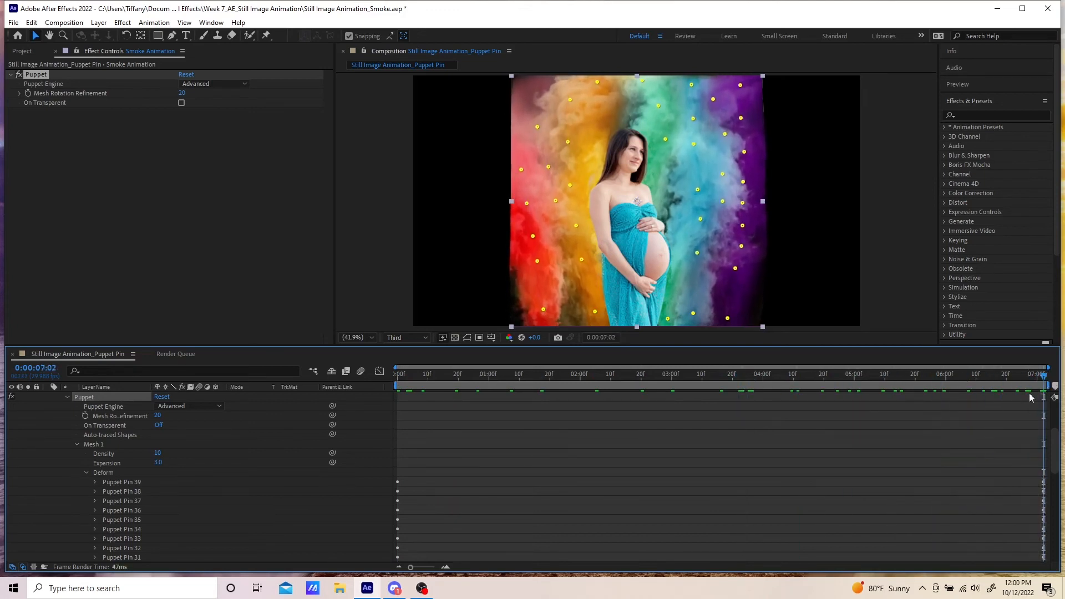
{"action": "scroll", "coordinate": [646, 477], "scroll_direction": "down", "scroll_amount": 10}
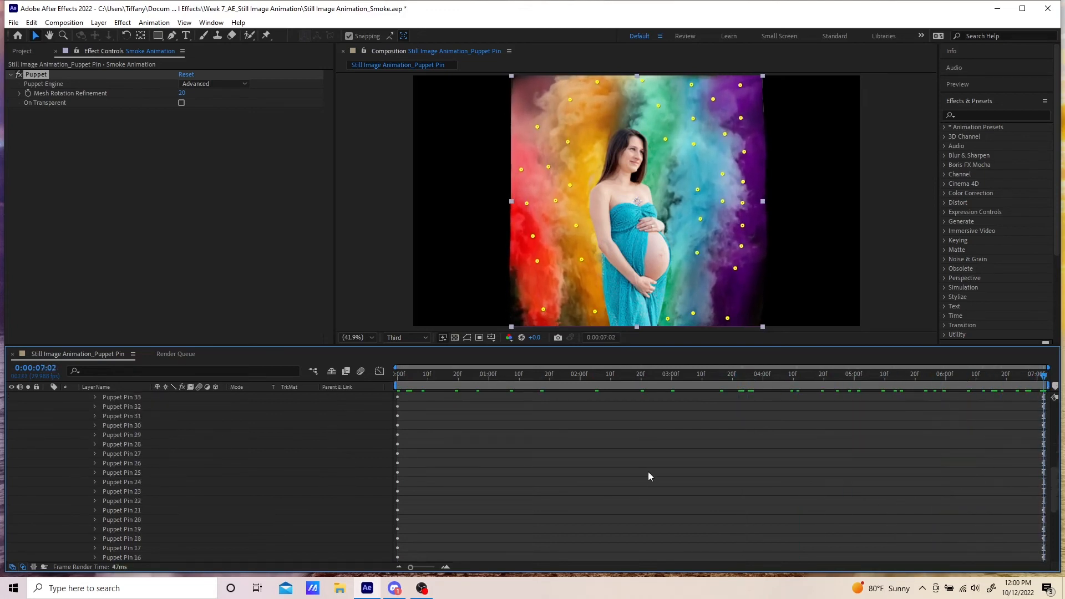
{"action": "scroll", "coordinate": [648, 471], "scroll_direction": "down", "scroll_amount": 2}
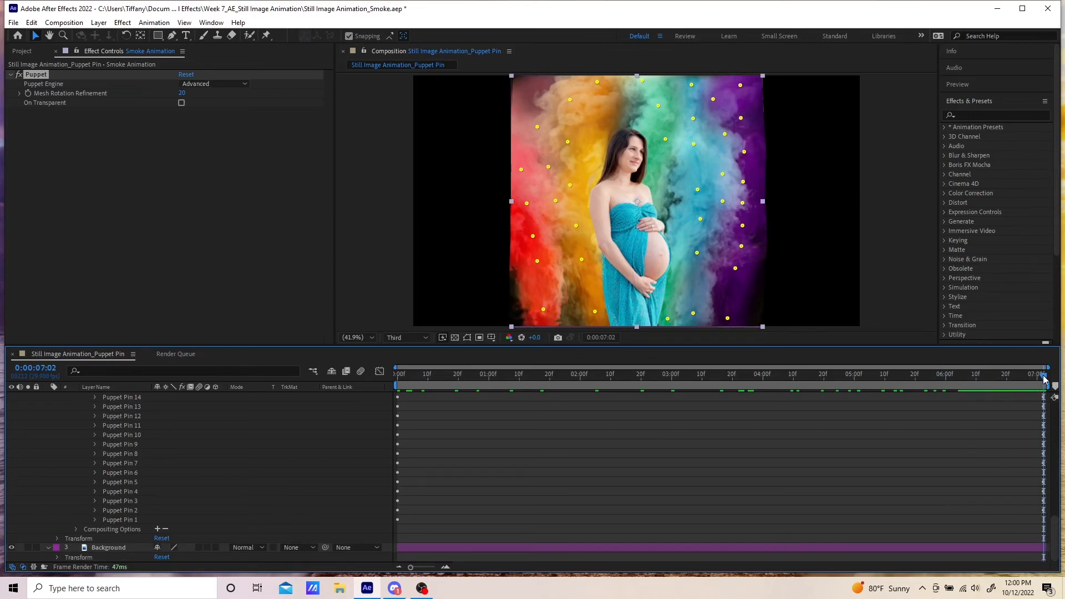
{"action": "left_click_drag", "start_coordinate": [1043, 377], "coordinate": [976, 385]}
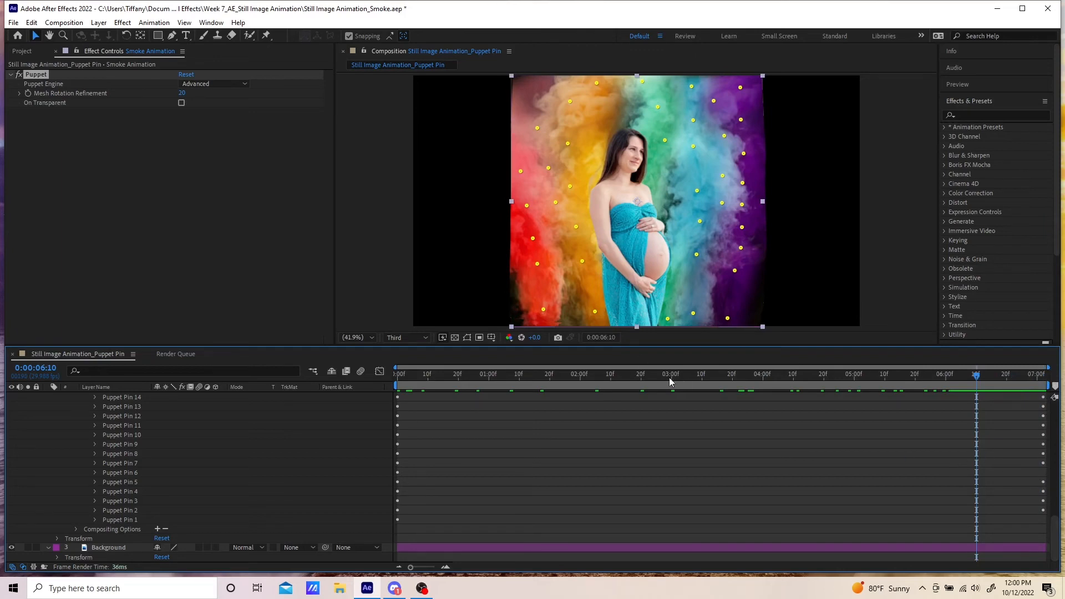
{"action": "left_click", "coordinate": [455, 374]}
{"action": "key", "text": "Home"}
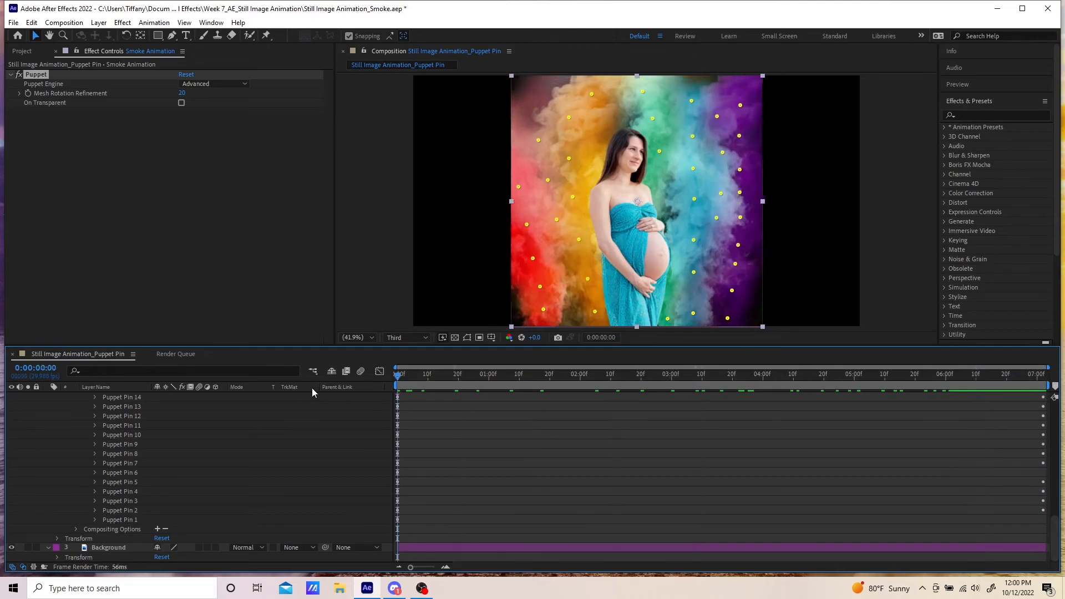
{"action": "key", "text": "space"}
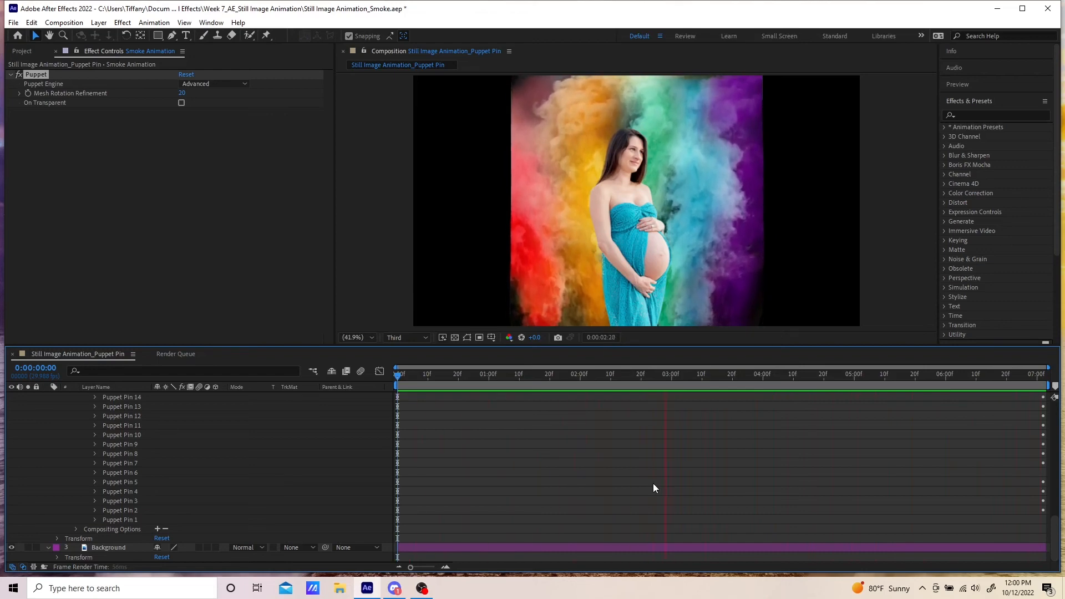
{"action": "key", "text": "space"}
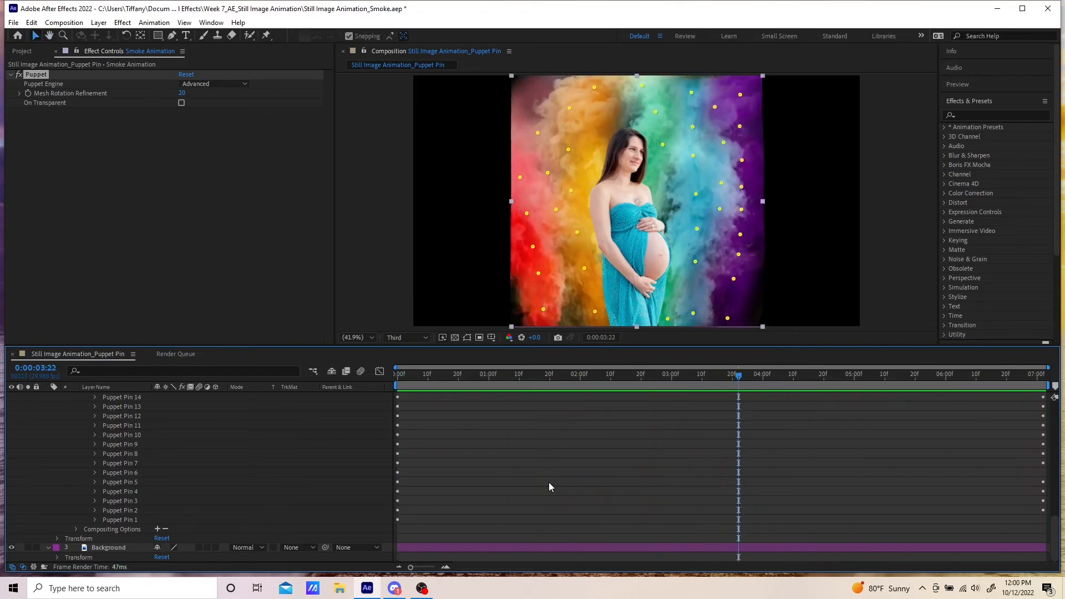
Collapse the Smoke Animation layer and select the top layer's masks to show the path around the woman
{"action": "scroll", "coordinate": [85, 423], "scroll_direction": "up", "scroll_amount": 5}
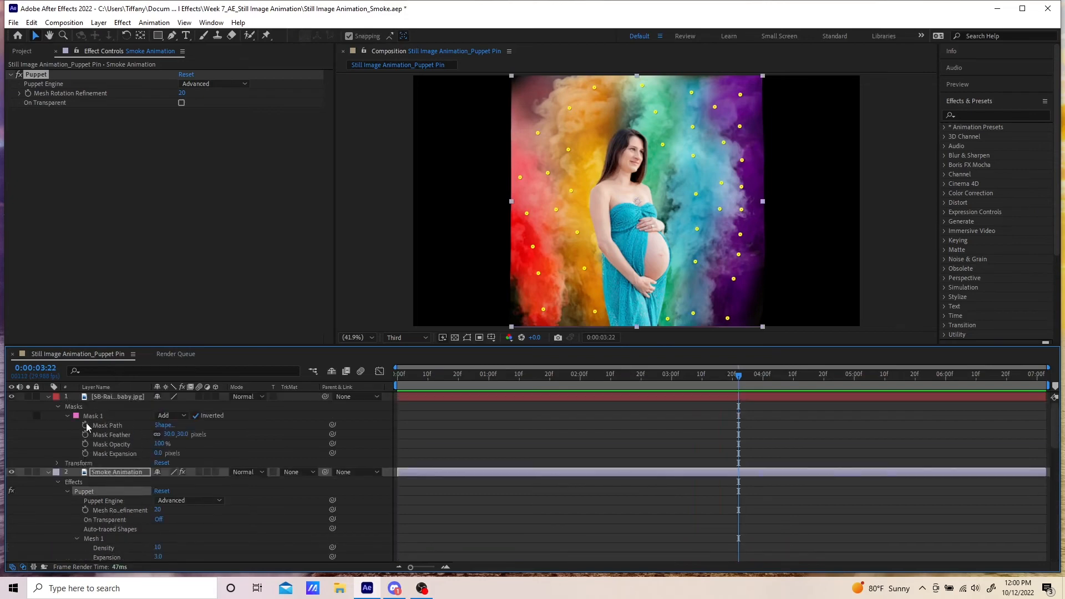
{"action": "left_click", "coordinate": [48, 472]}
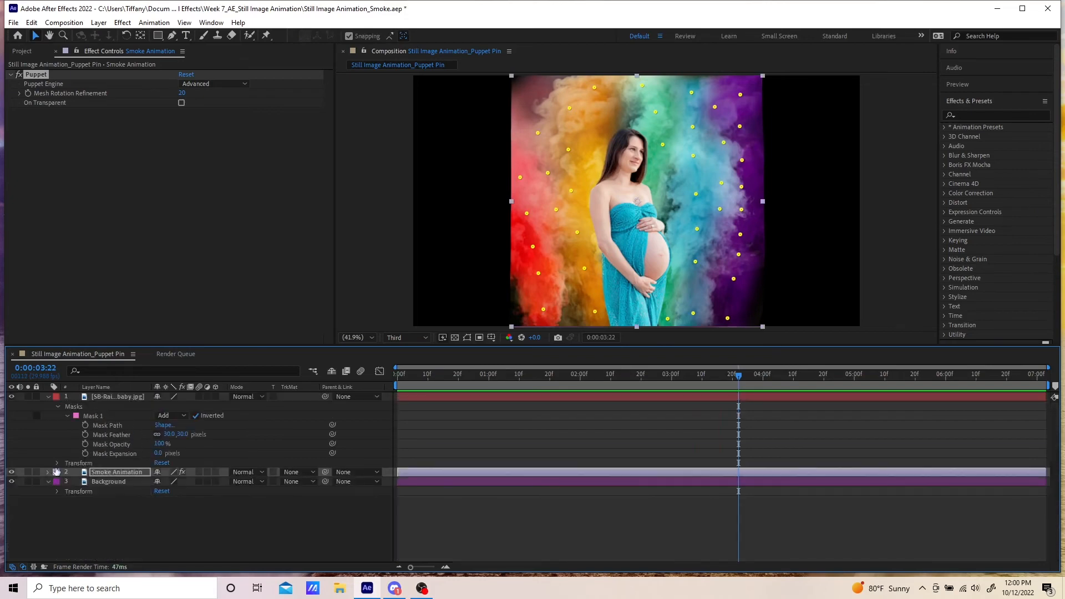
{"action": "left_click", "coordinate": [92, 410]}
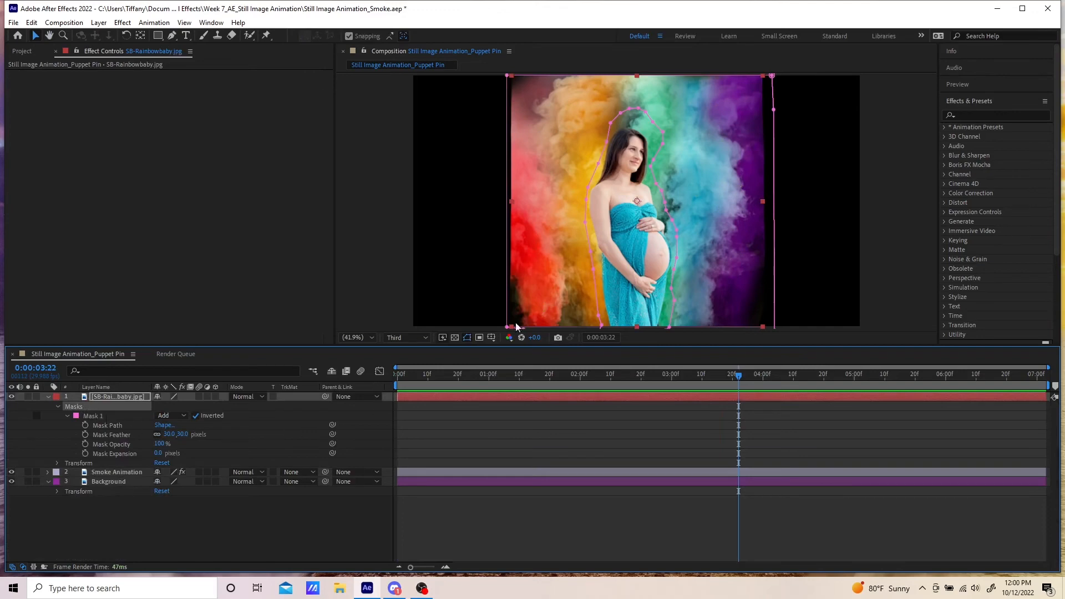
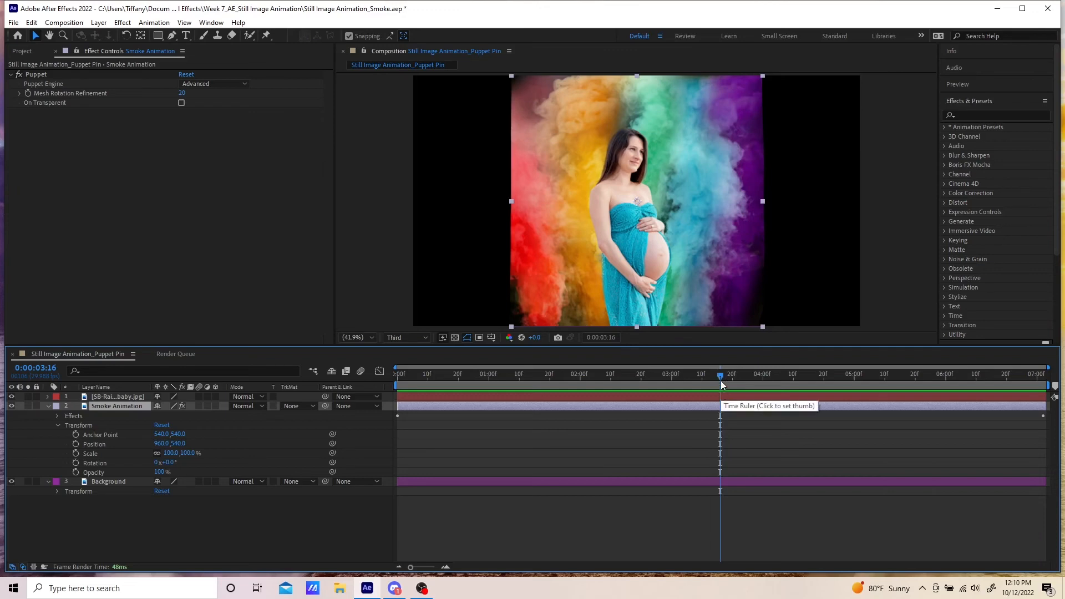
Add a layer marker to the Smoke Animation layer at 0:00:03:16 and collapse the Smoke Animation and Background layers
{"action": "right_click", "coordinate": [721, 426]}
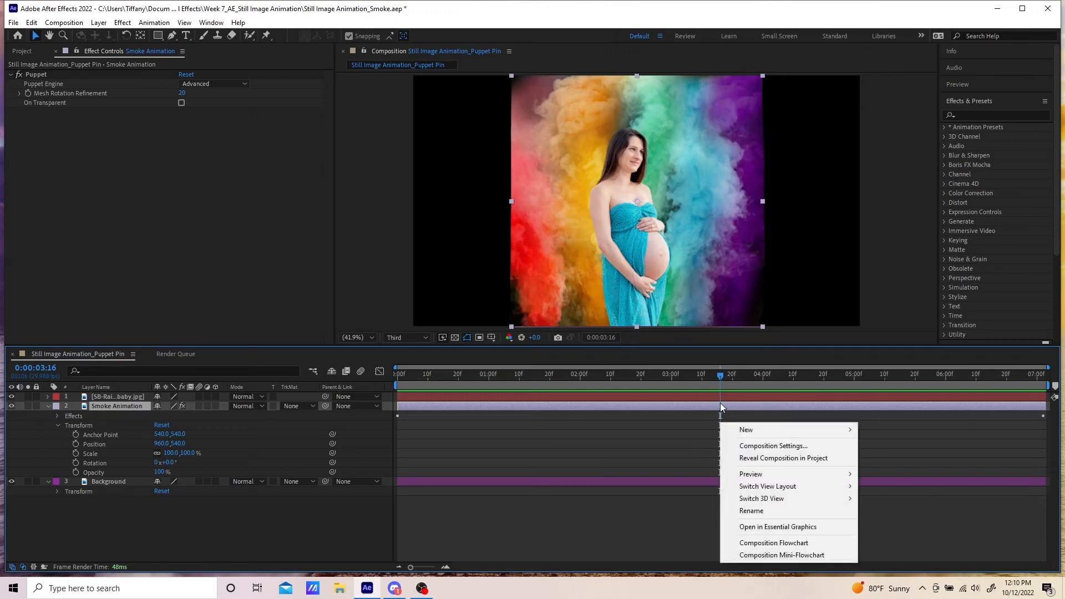
{"action": "right_click", "coordinate": [721, 405]}
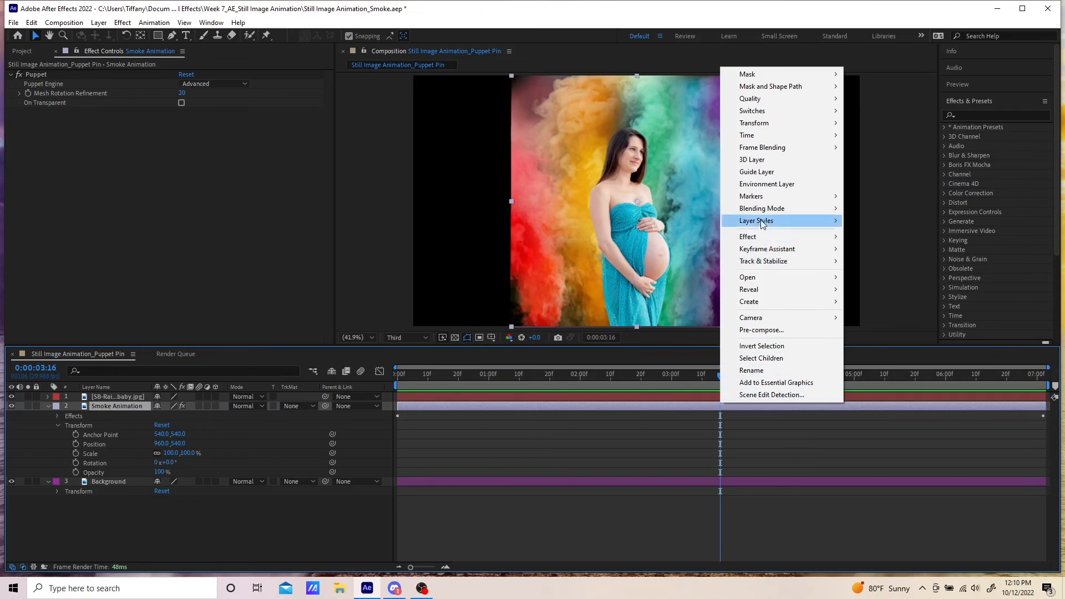
{"action": "mouse_move", "coordinate": [763, 199]}
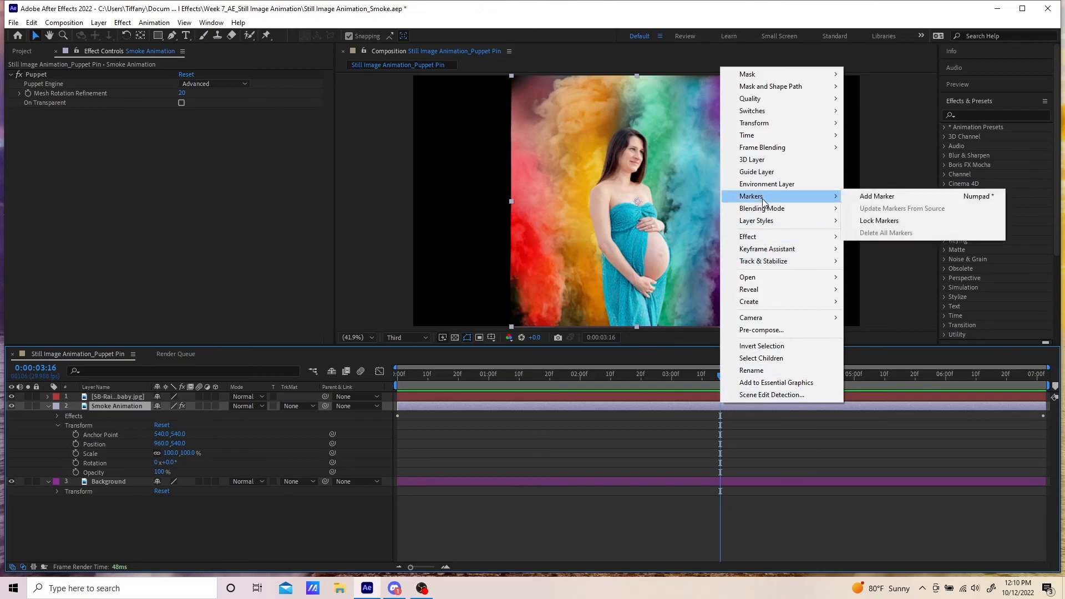
{"action": "left_click", "coordinate": [893, 197]}
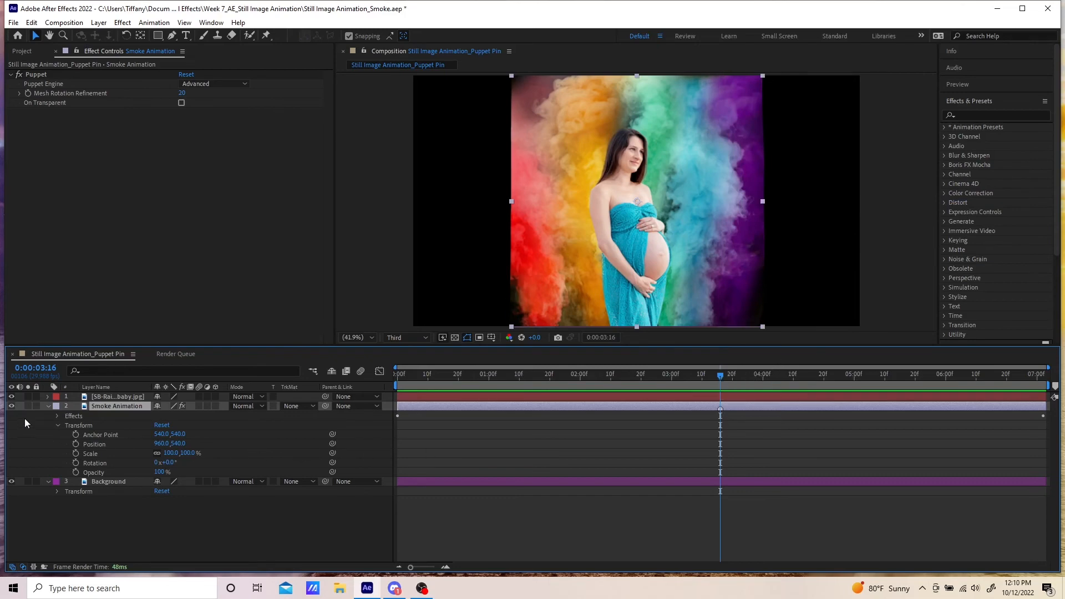
{"action": "left_click", "coordinate": [48, 407]}
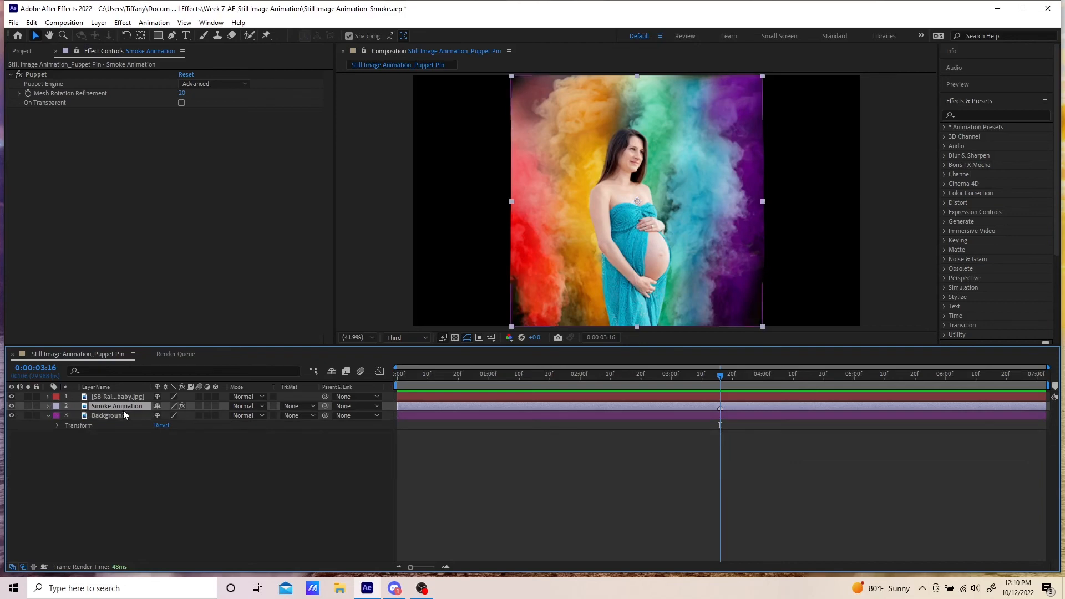
{"action": "left_click", "coordinate": [48, 415]}
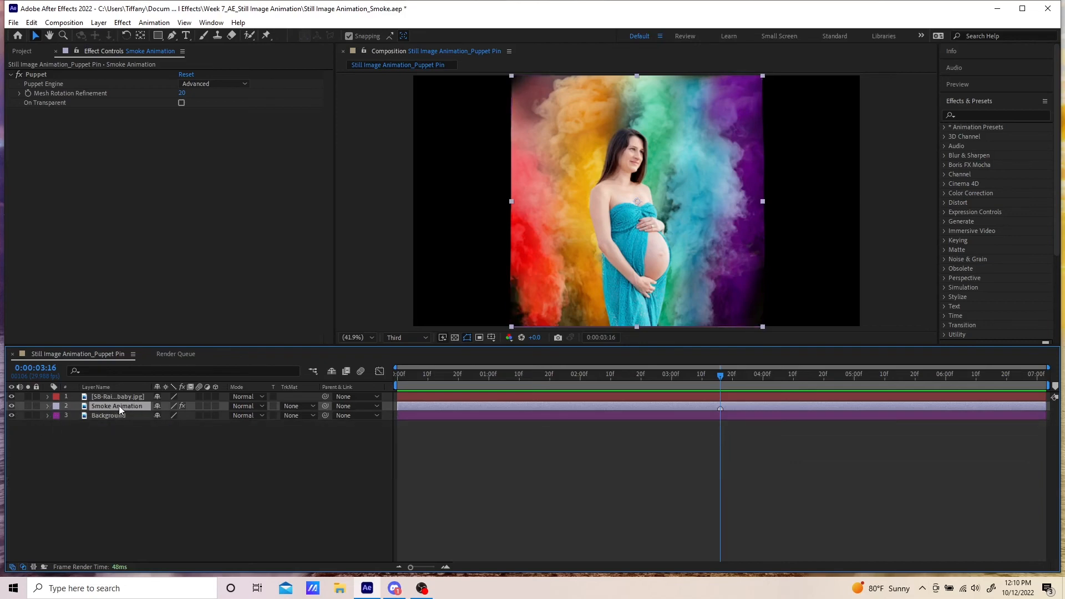
Duplicate the Smoke Animation layer and keyframe the copy's opacity at 100% at 0:00:03:16 and 0% at 0:00:00:00 and 0:00:07:02
{"action": "key", "text": "ctrl+d"}
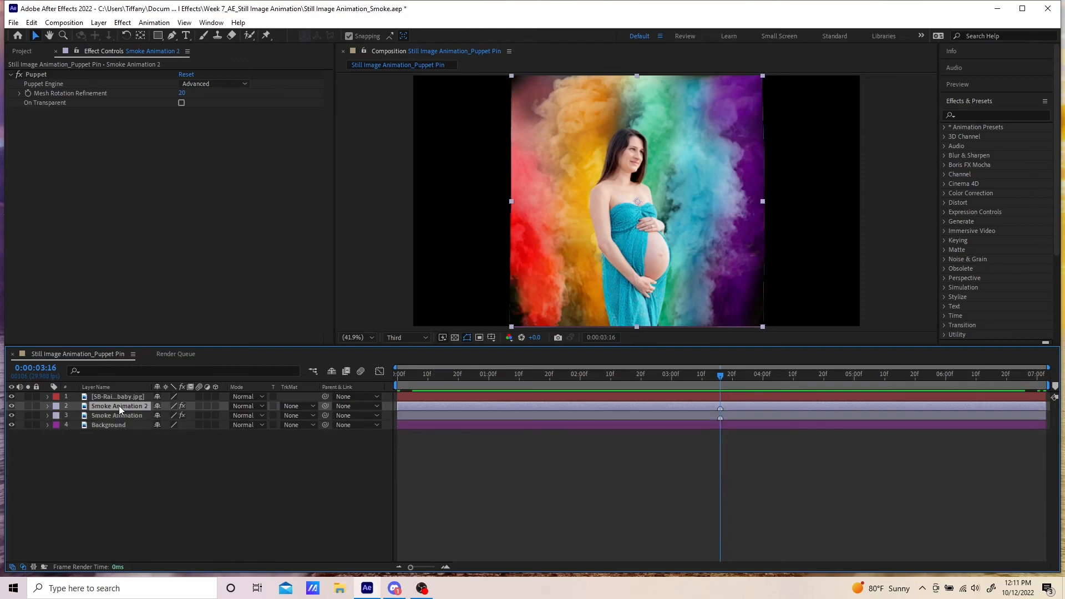
{"action": "key", "text": "t"}
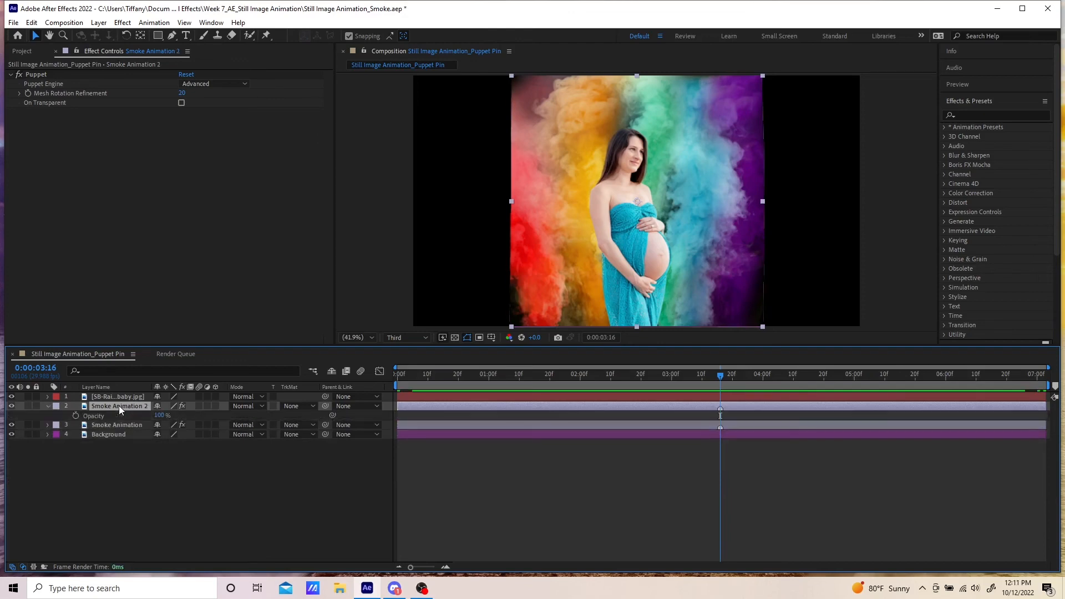
{"action": "left_click", "coordinate": [75, 416]}
{"action": "left_click_drag", "start_coordinate": [720, 376], "coordinate": [315, 373]}
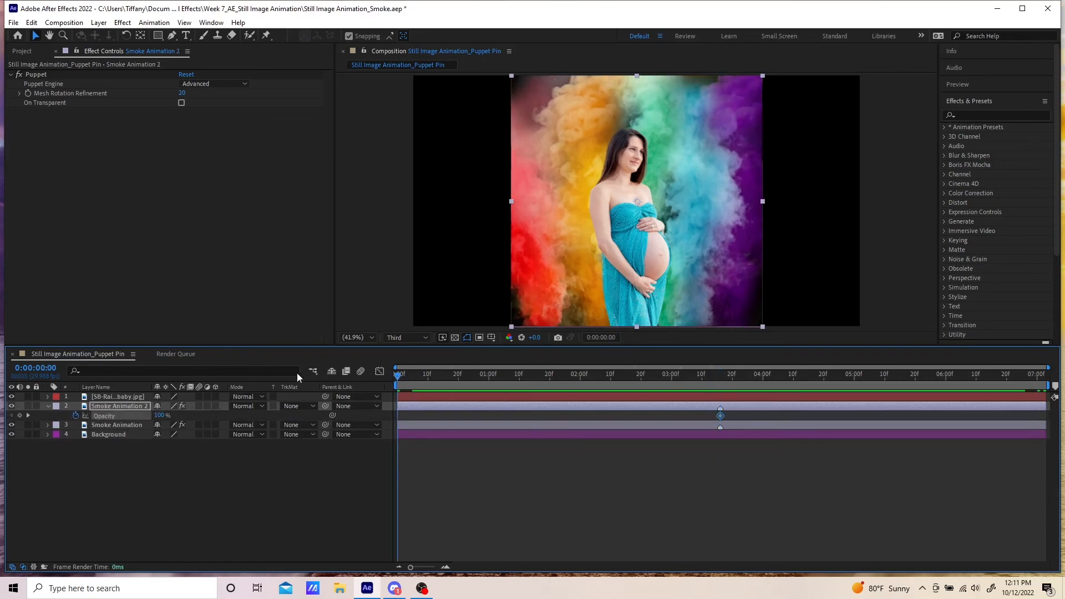
{"action": "left_click_drag", "start_coordinate": [159, 415], "coordinate": [85, 410]}
{"action": "left_click_drag", "start_coordinate": [402, 376], "coordinate": [1062, 378]}
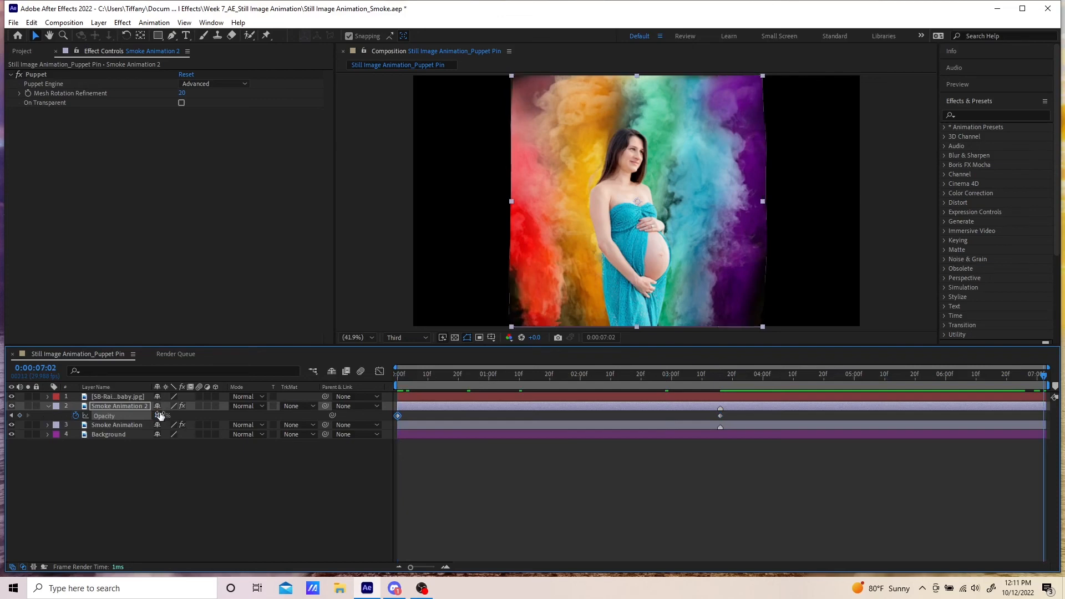
{"action": "left_click_drag", "start_coordinate": [159, 416], "coordinate": [12, 415]}
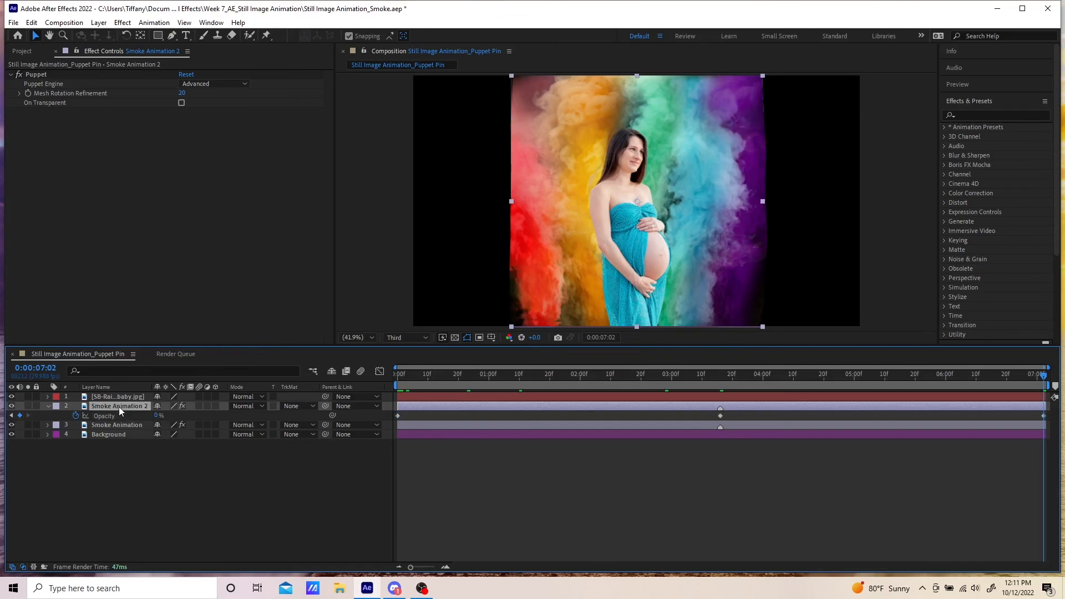
Shift the Smoke Animation 2 layer later in time so its marker lines up with 0:00:07:02
{"action": "key", "text": "ctrl+d"}
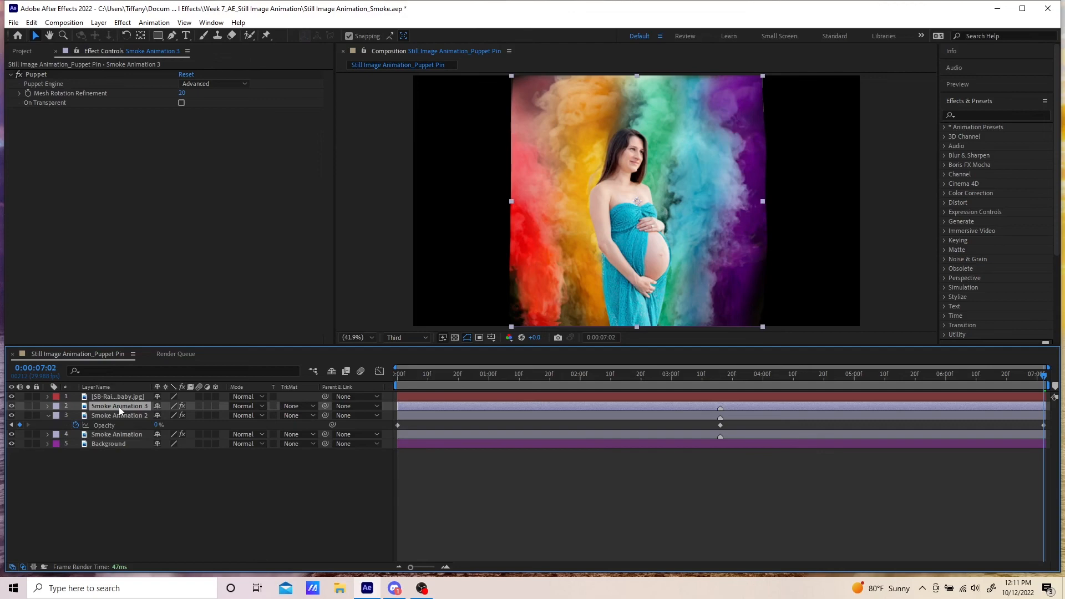
{"action": "key", "text": "Delete"}
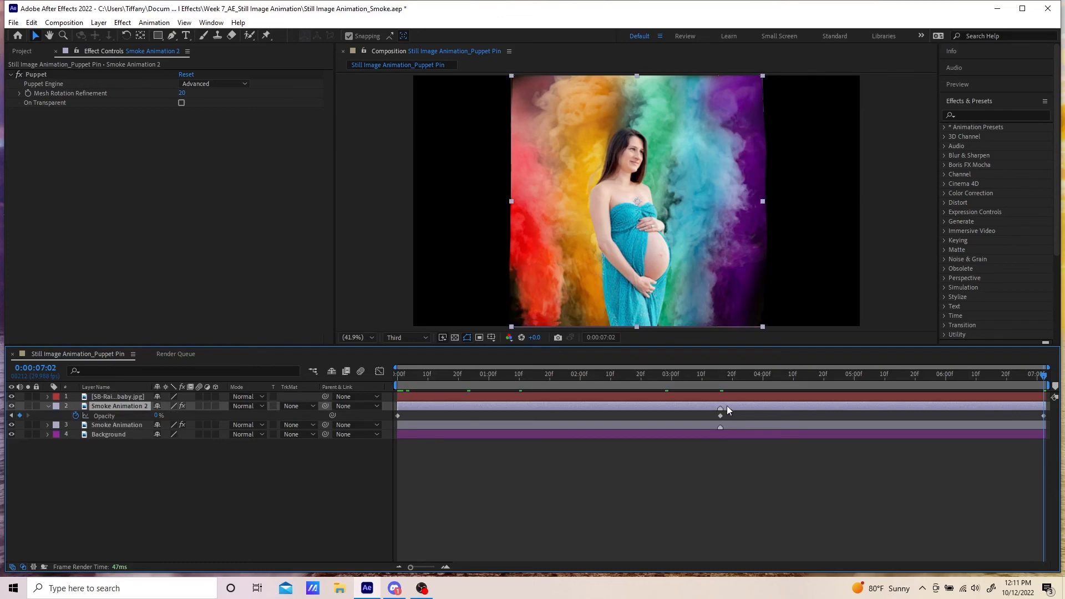
{"action": "left_click_drag", "start_coordinate": [729, 405], "coordinate": [1053, 411]}
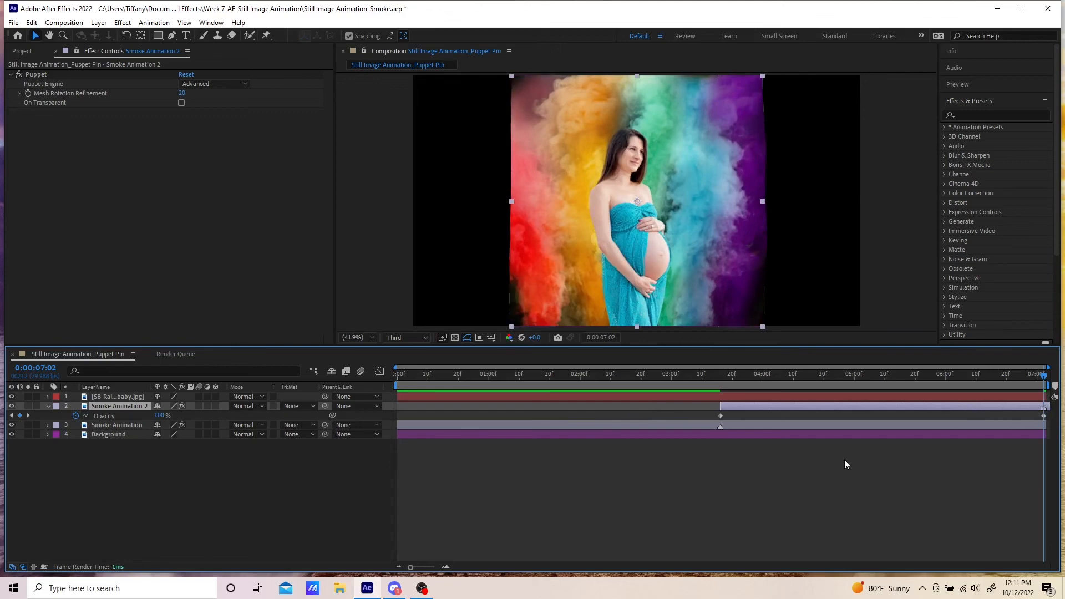
Duplicate Smoke Animation 2 and slide the copy earlier in time so its marker sits at the composition's start
{"action": "key", "text": "ctrl+d"}
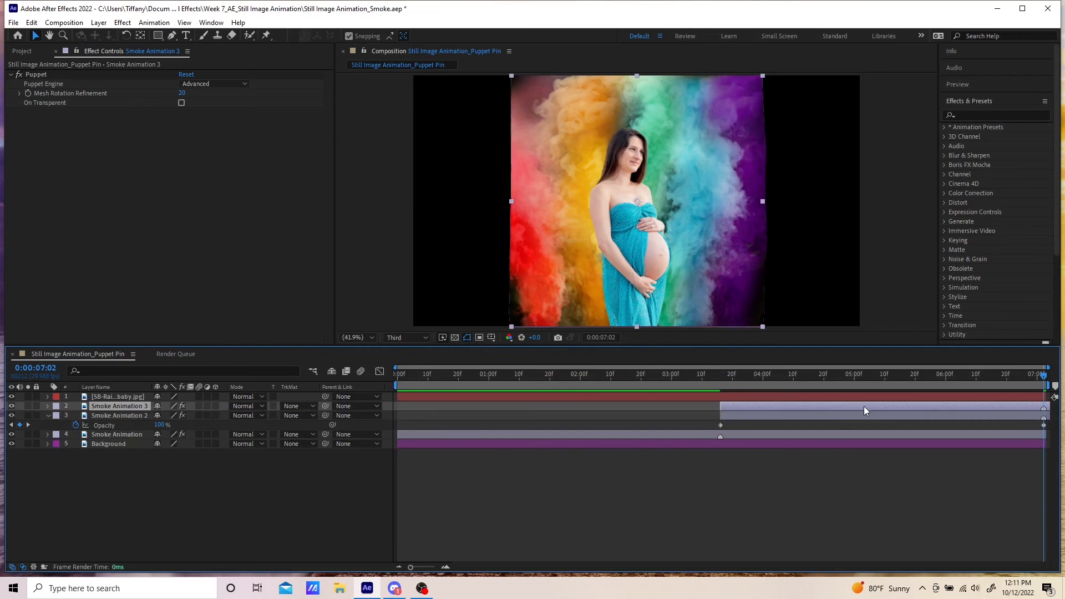
{"action": "left_click_drag", "start_coordinate": [862, 408], "coordinate": [359, 407]}
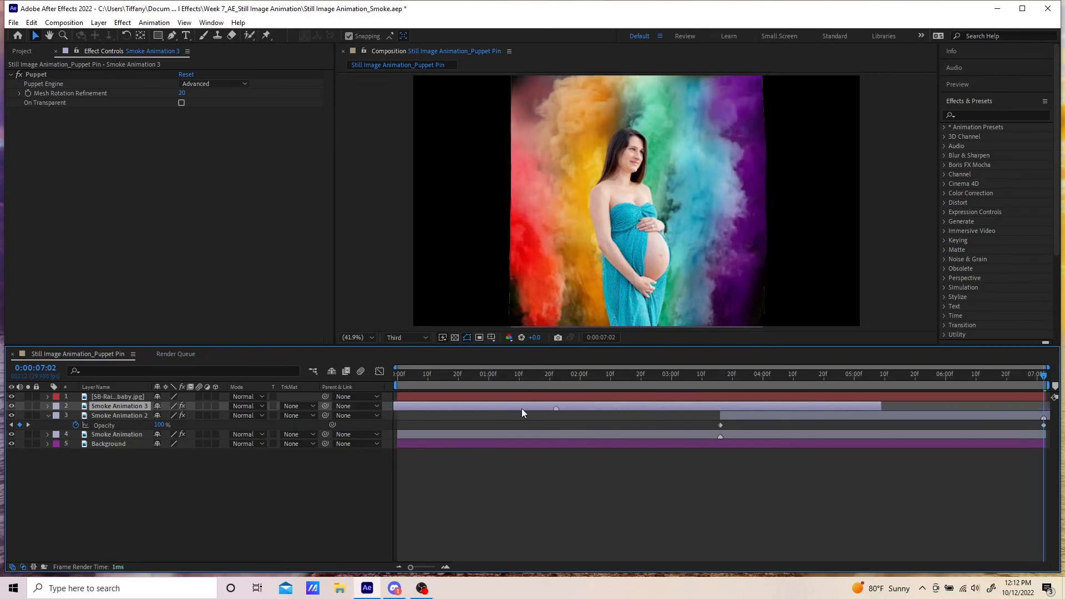
{"action": "left_click_drag", "start_coordinate": [521, 408], "coordinate": [371, 406]}
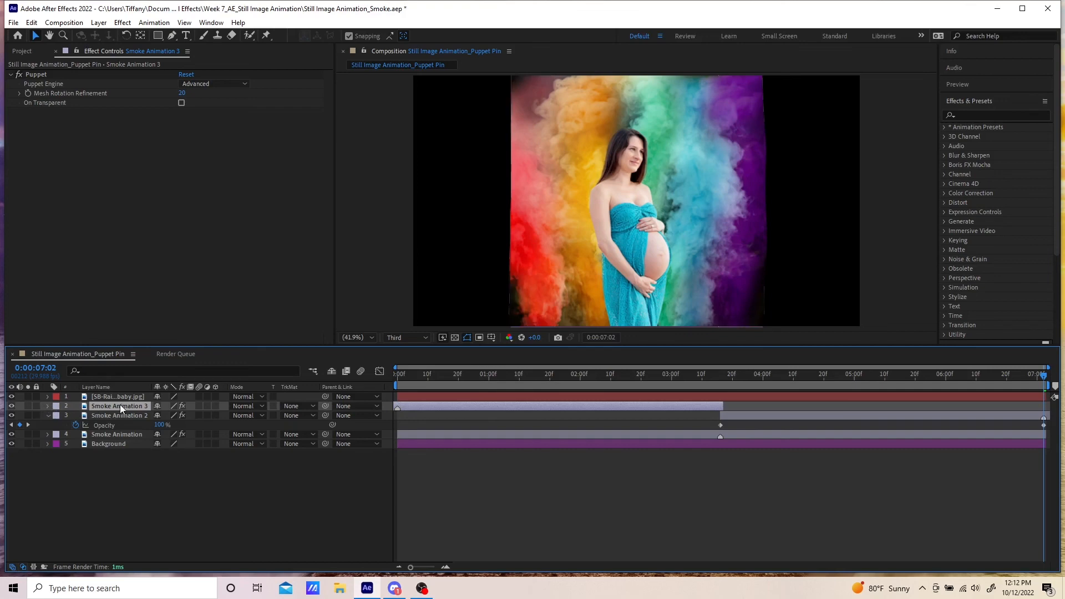
Reveal the opacity keyframes of Smoke Animation 3 and preview the looping smoke from the start
{"action": "key", "text": "t"}
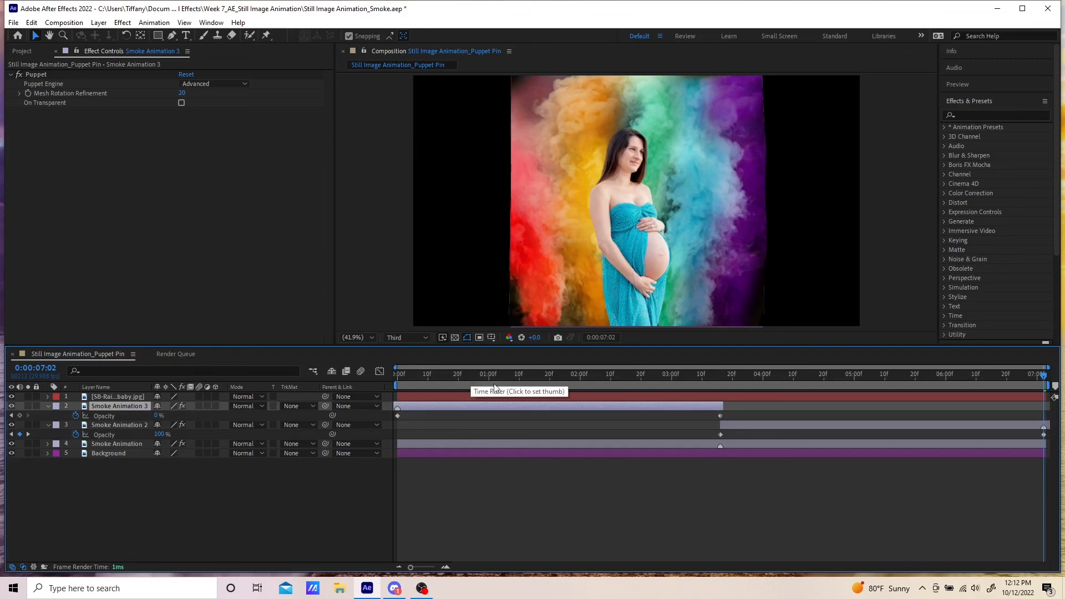
{"action": "left_click_drag", "start_coordinate": [652, 383], "coordinate": [340, 385]}
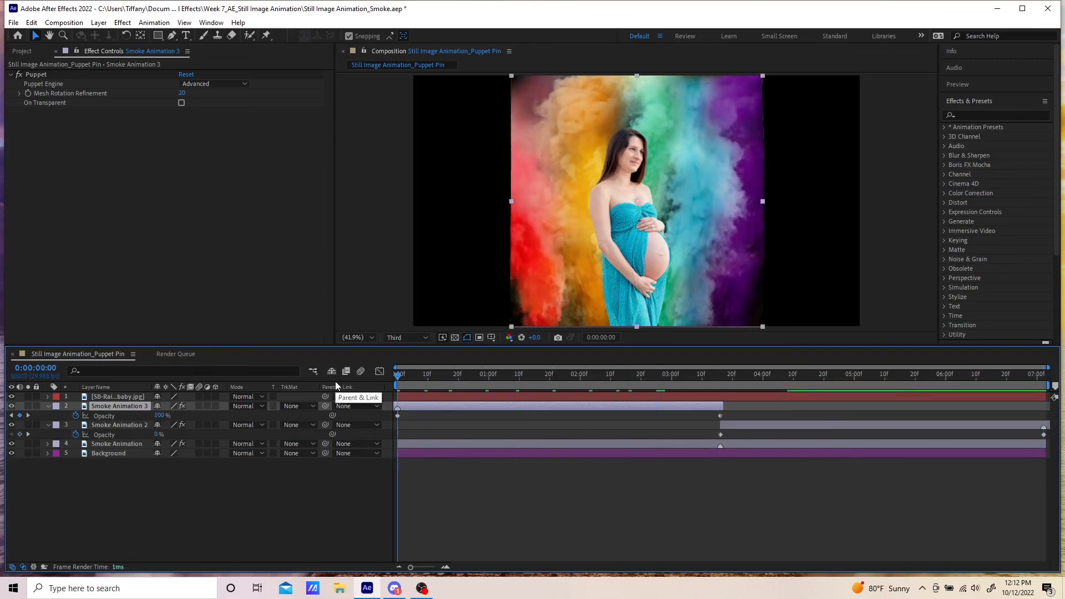
{"action": "key", "text": "space"}
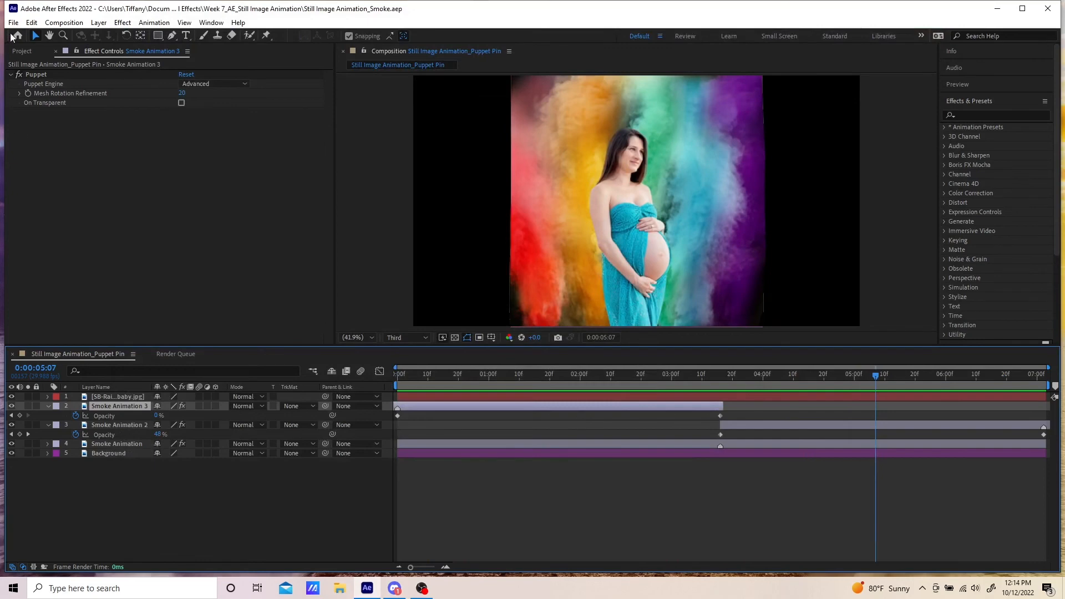
Add the composition to the render queue and set its output module format to AVI
{"action": "left_click", "coordinate": [14, 23]}
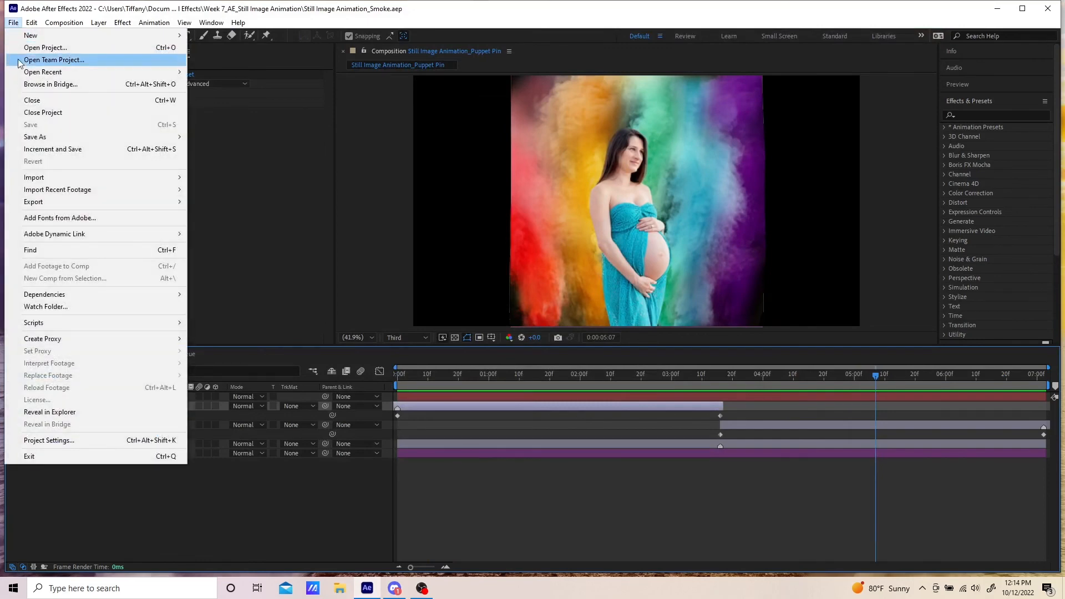
{"action": "mouse_move", "coordinate": [139, 203]}
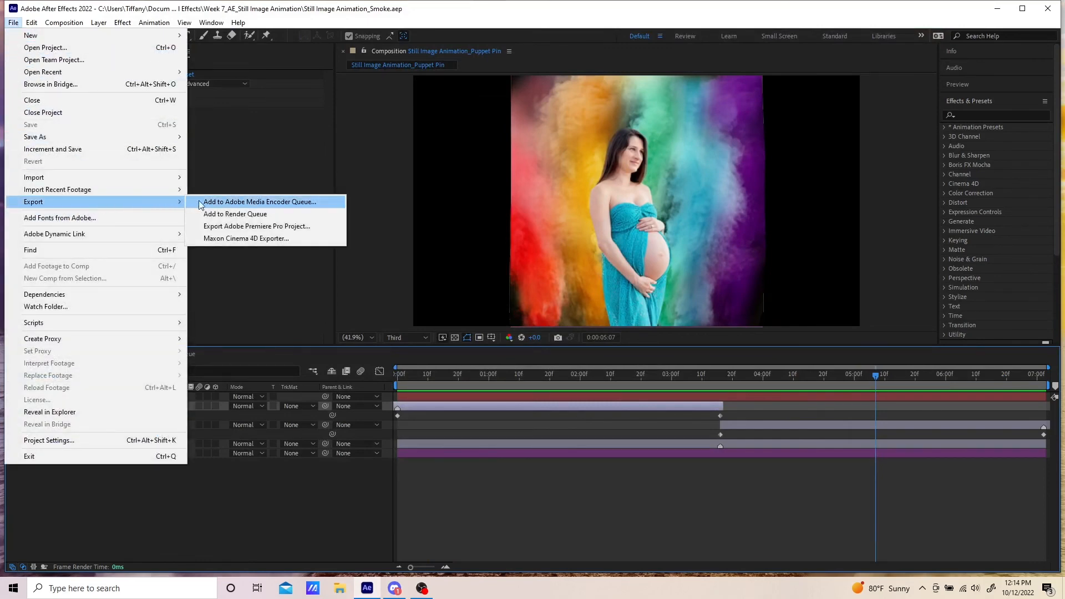
{"action": "left_click", "coordinate": [228, 214]}
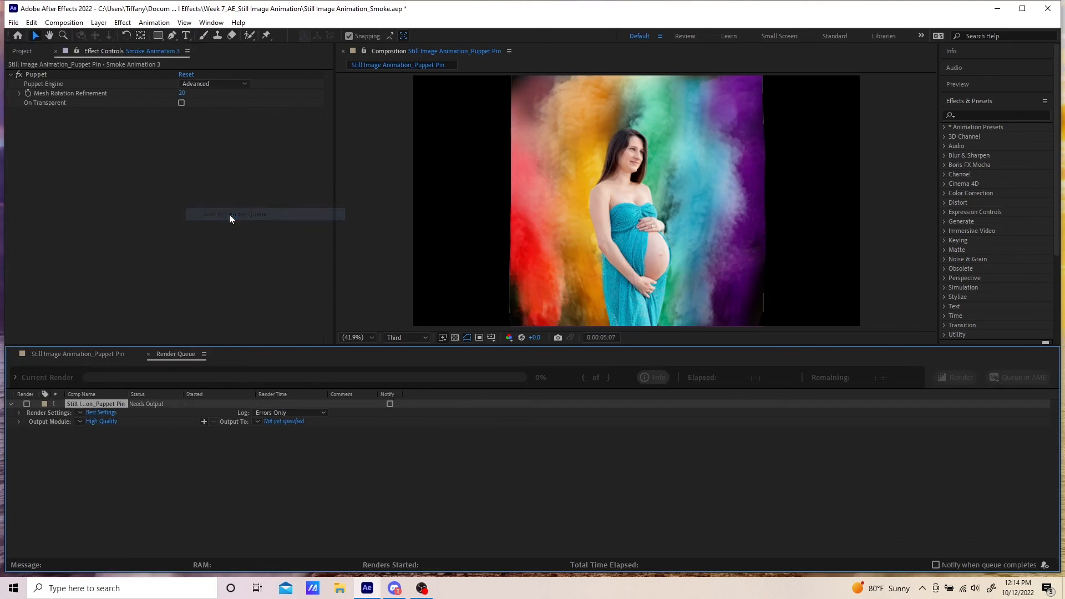
{"action": "left_click", "coordinate": [109, 425]}
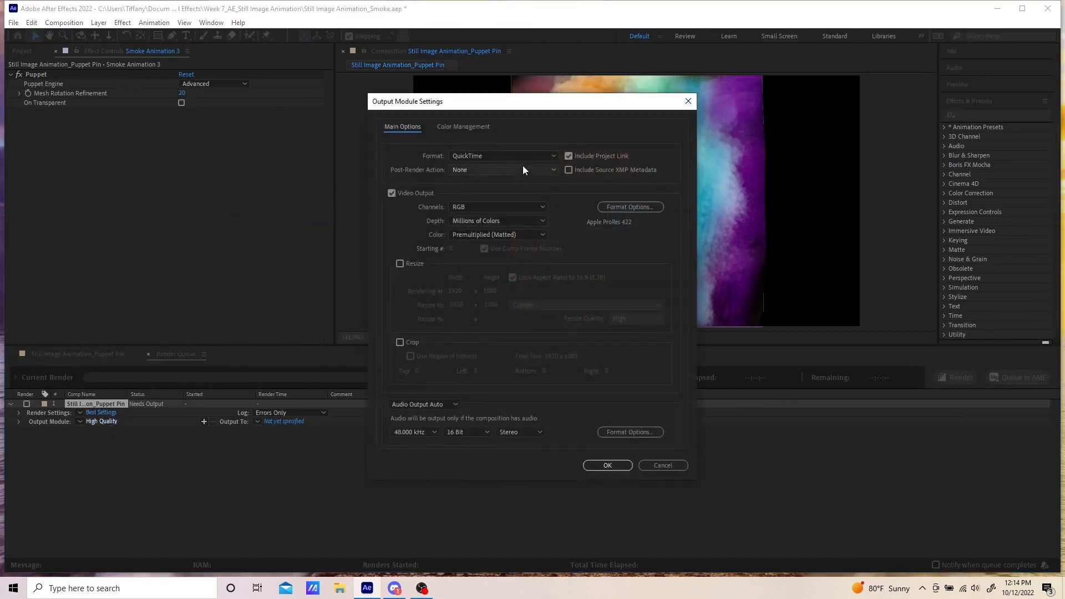
{"action": "left_click", "coordinate": [524, 155]}
{"action": "left_click", "coordinate": [489, 171]}
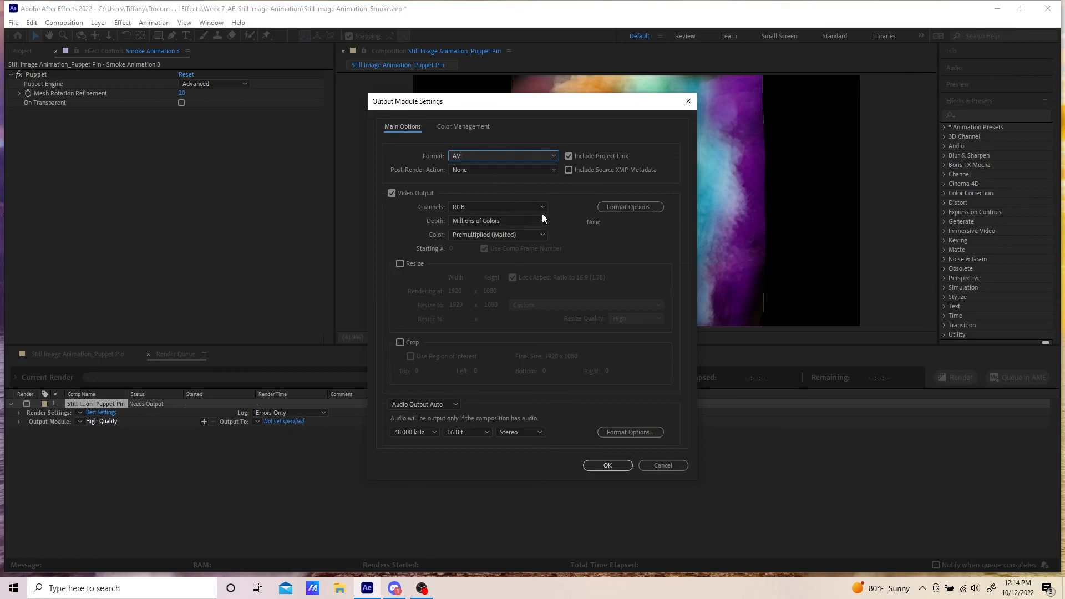
{"action": "left_click", "coordinate": [609, 466]}
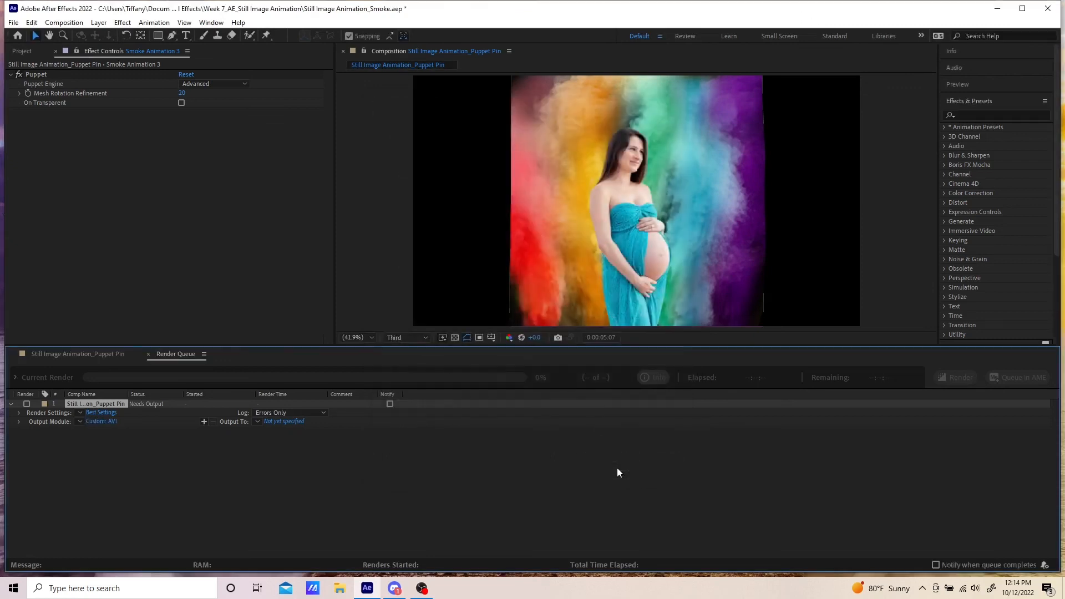
Name the output movie Still Image Animation_Smoke in the Week 7_AE_Still Image Animation folder and start the render
{"action": "left_click", "coordinate": [300, 421]}
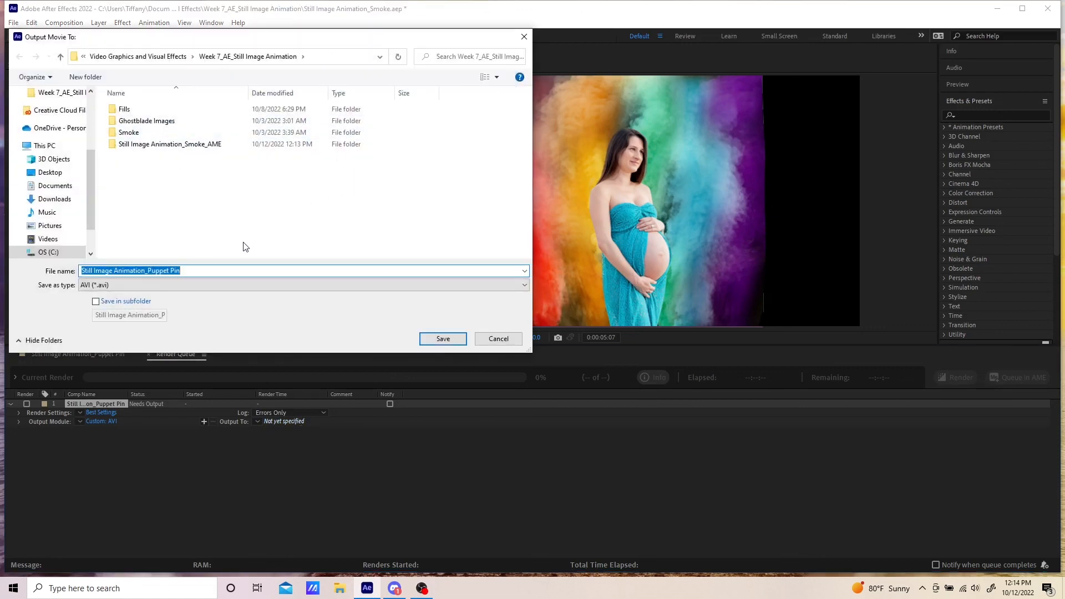
{"action": "left_click", "coordinate": [220, 270]}
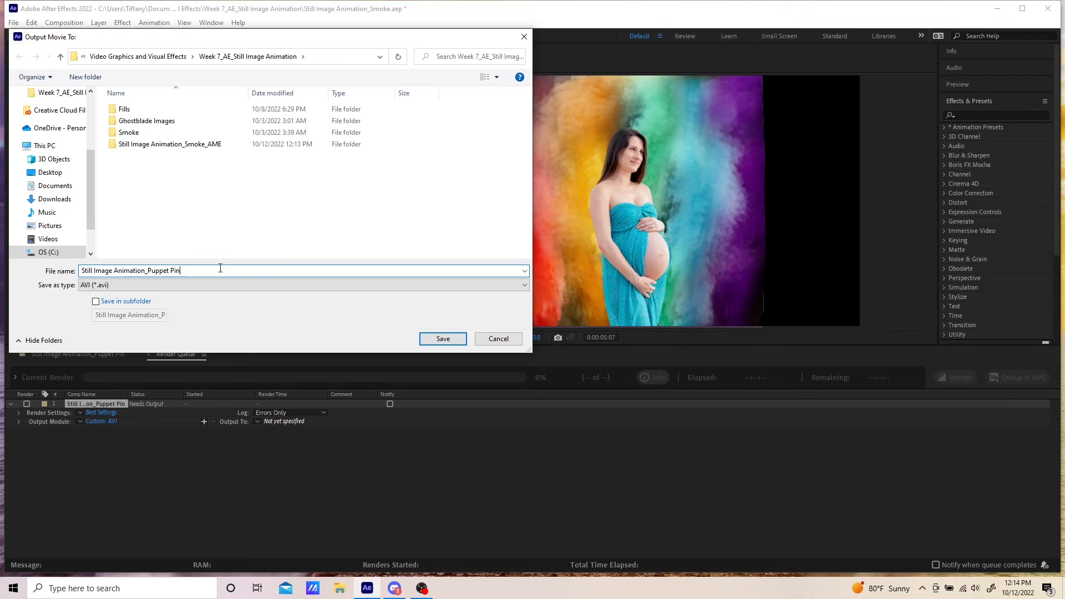
{"action": "key", "text": "BackSpace"}
{"action": "key", "text": "BackSpace"}
{"action": "key", "text": "BackSpace"}
{"action": "key", "text": "BackSpace"}
{"action": "key", "text": "BackSpace"}
{"action": "key", "text": "BackSpace"}
{"action": "key", "text": "BackSpace"}
{"action": "key", "text": "BackSpace"}
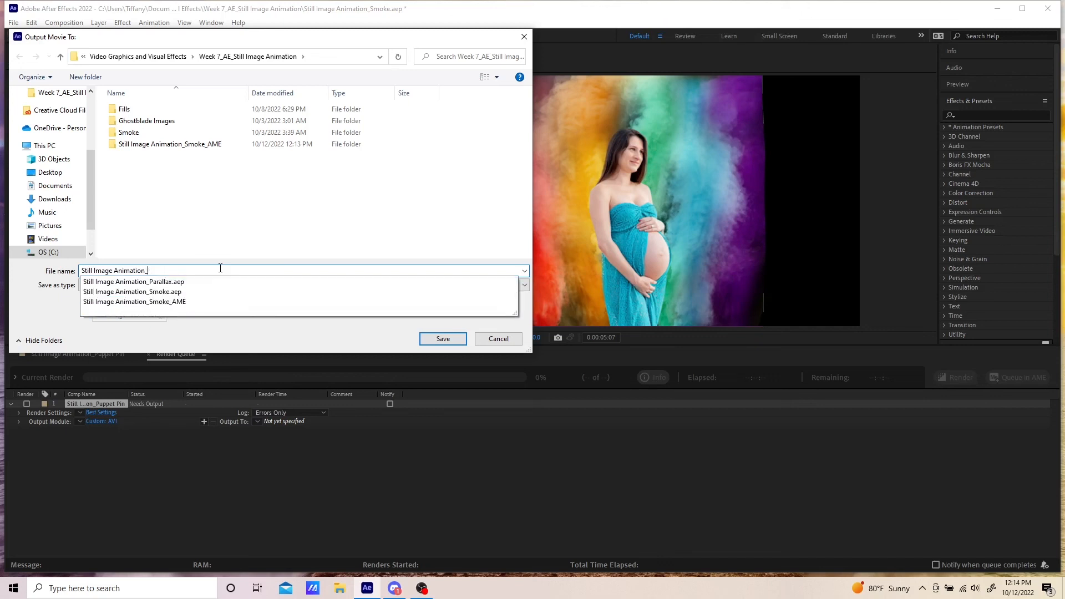
{"action": "type", "text": "Sm"}
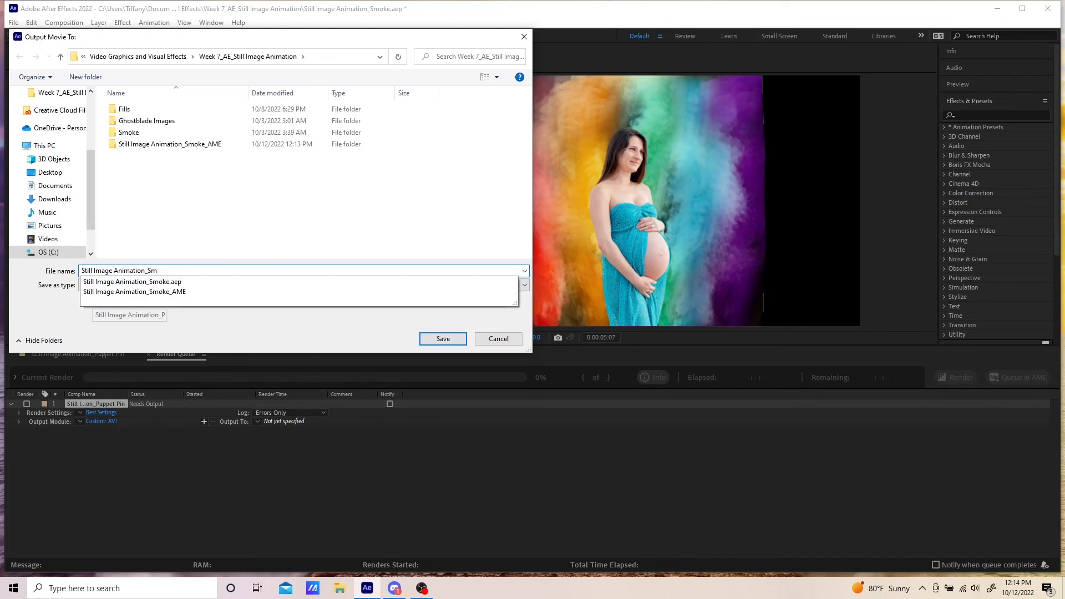
{"action": "type", "text": "oke"}
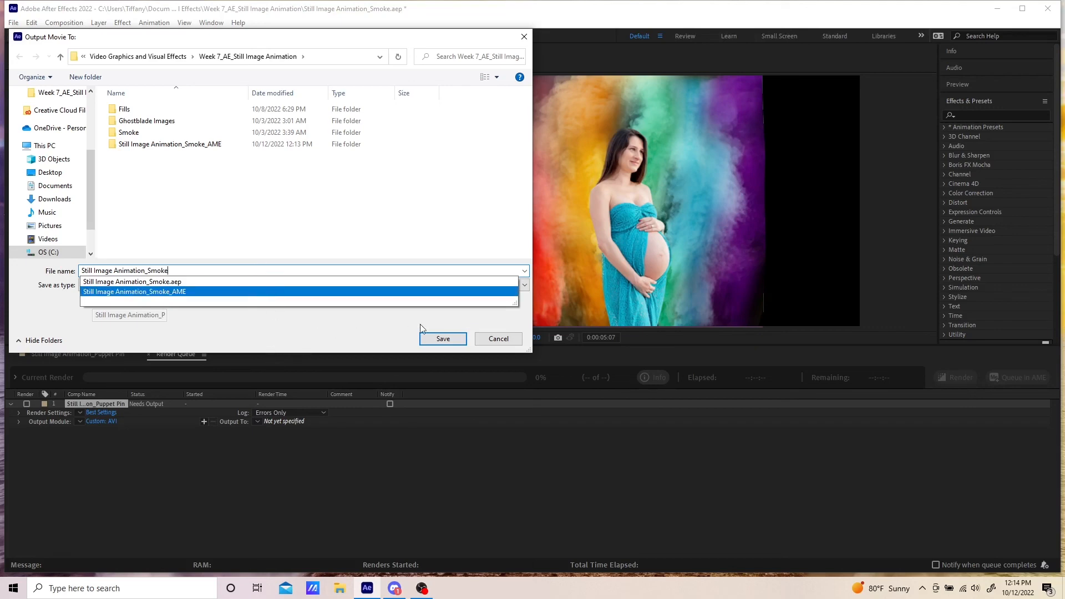
{"action": "left_click", "coordinate": [459, 339]}
{"action": "left_click", "coordinate": [460, 339]}
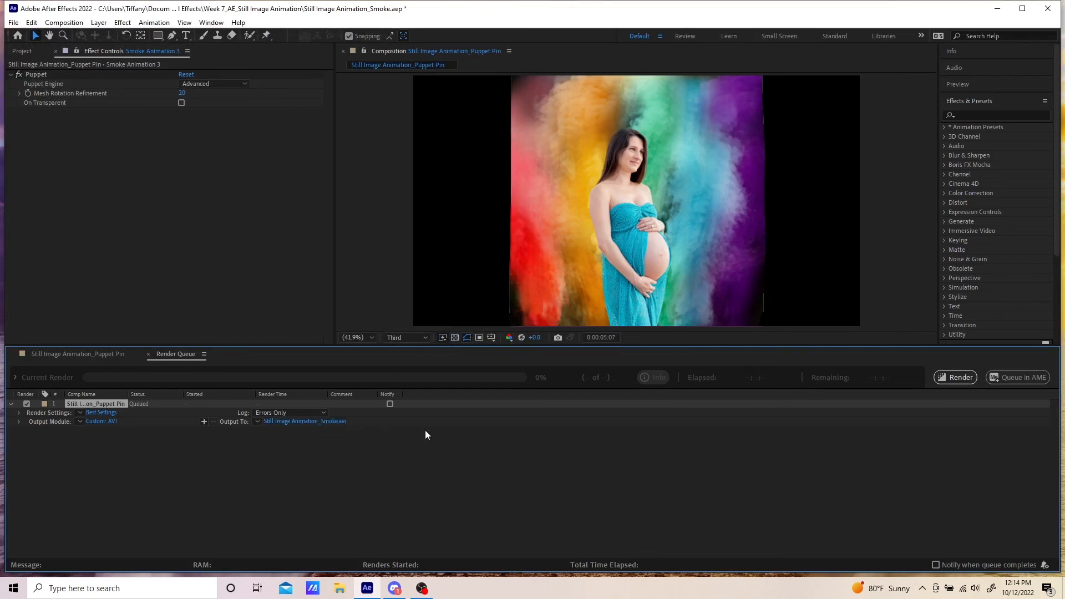
{"action": "left_click", "coordinate": [957, 379]}
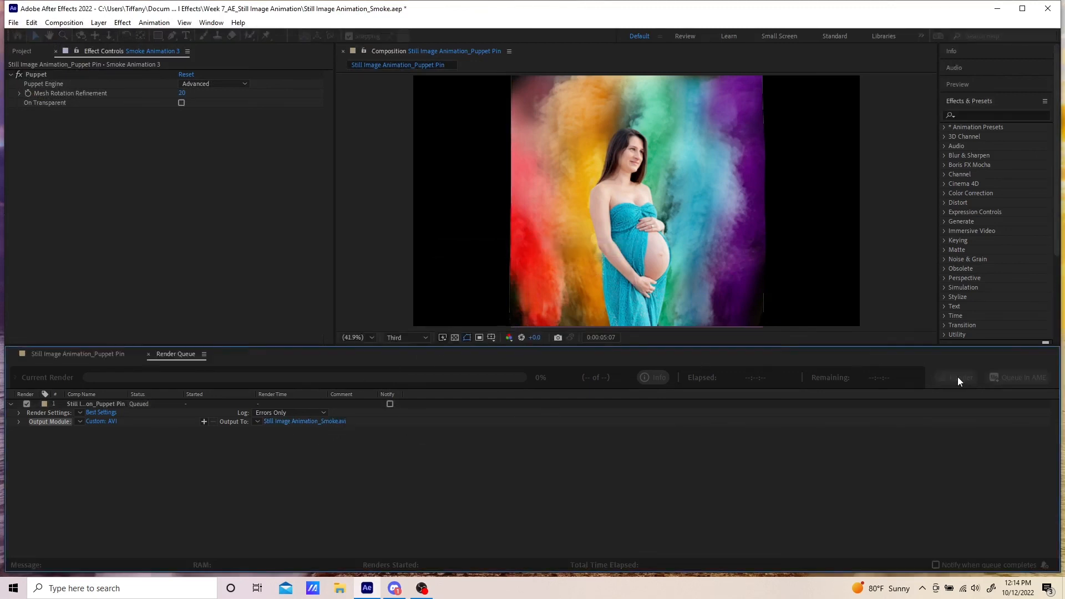